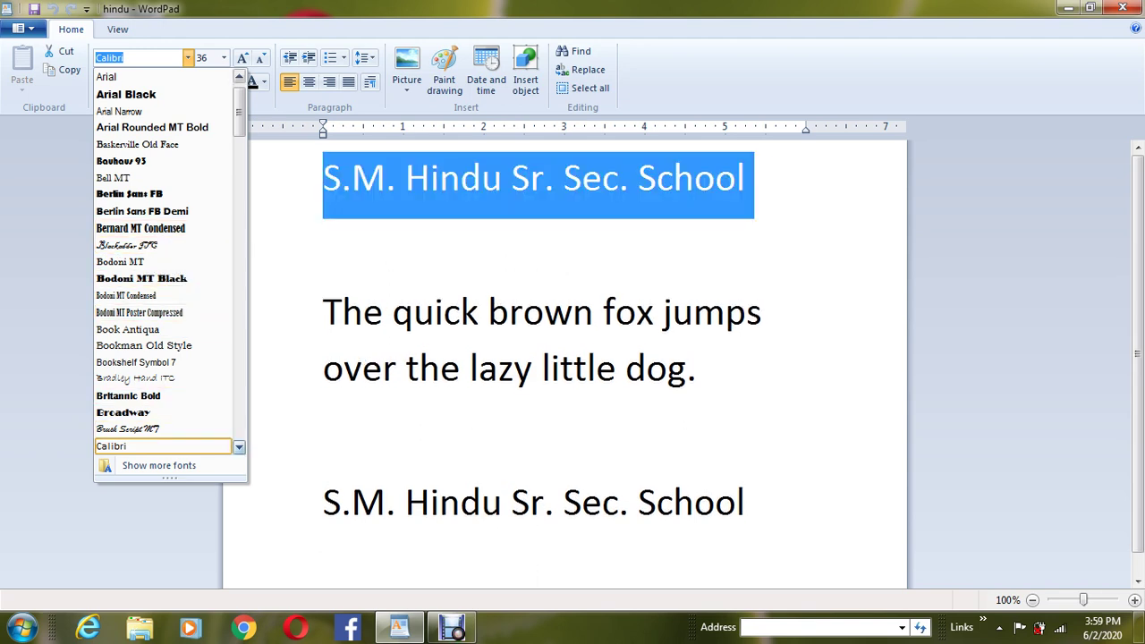
Change the font of the first "S.M. Hindu Sr. Sec. School" heading to Comic Sans MS
click(239, 446)
click(239, 446)
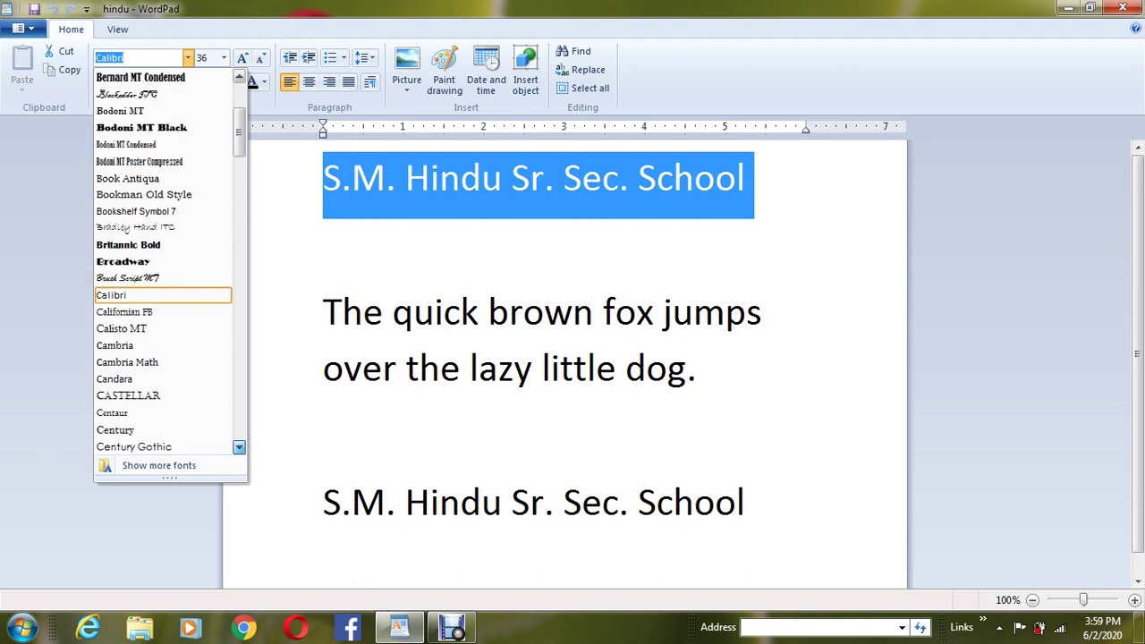
click(238, 446)
drag(239, 447, 239, 446)
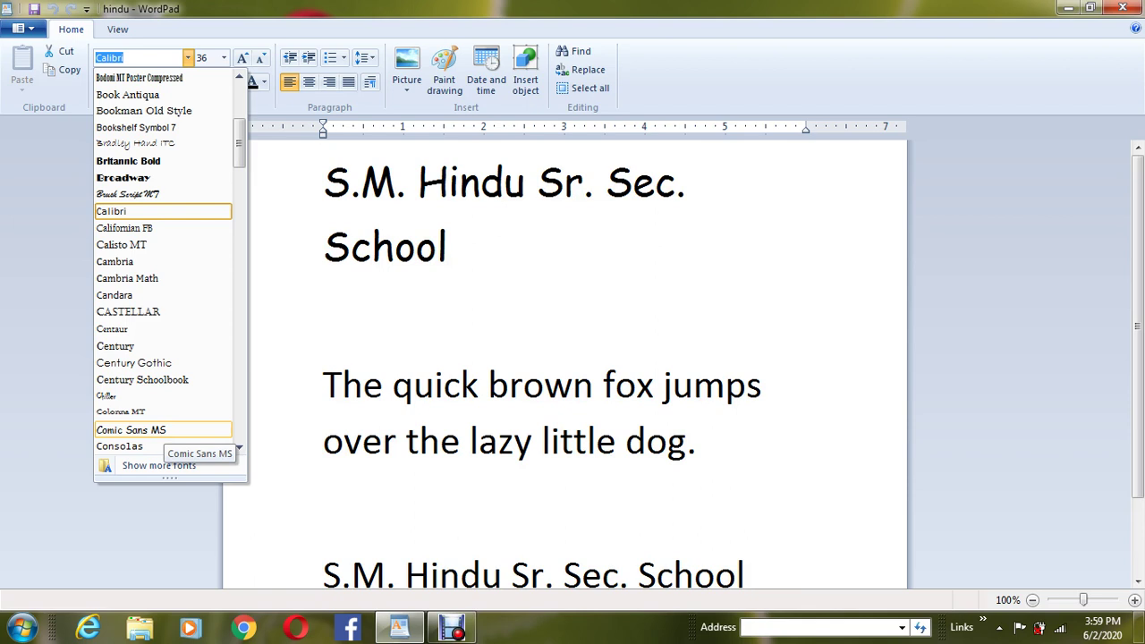
click(163, 429)
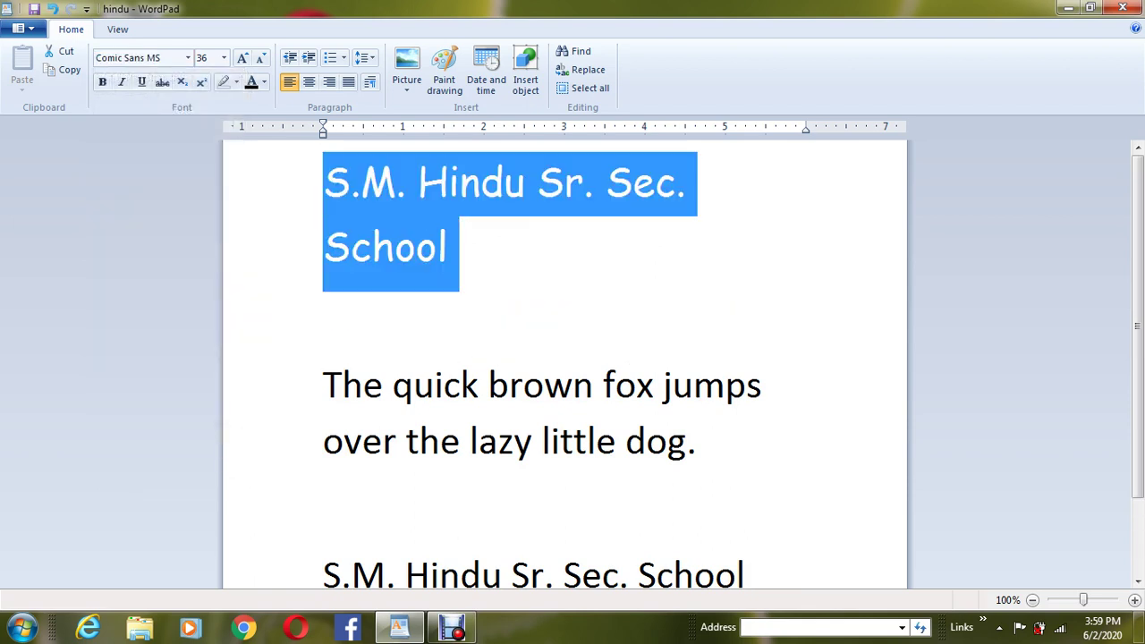
click(447, 247)
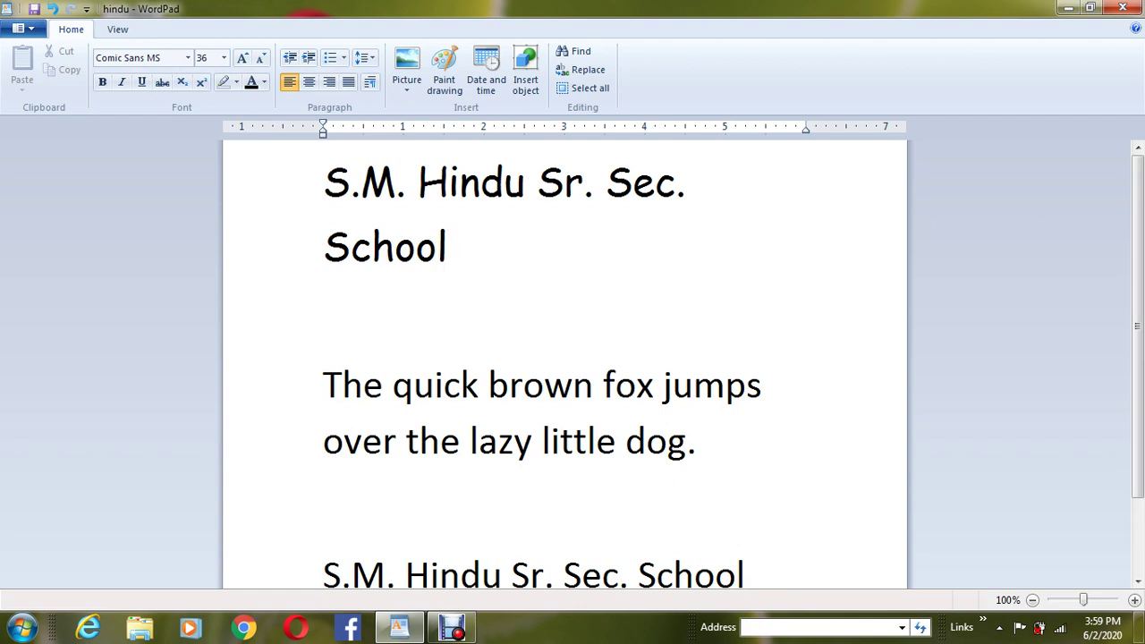
Compare the fonts of the first heading and the fox sentence, and preview Bookman Old Style on the heading's first line without applying it
click(296, 385)
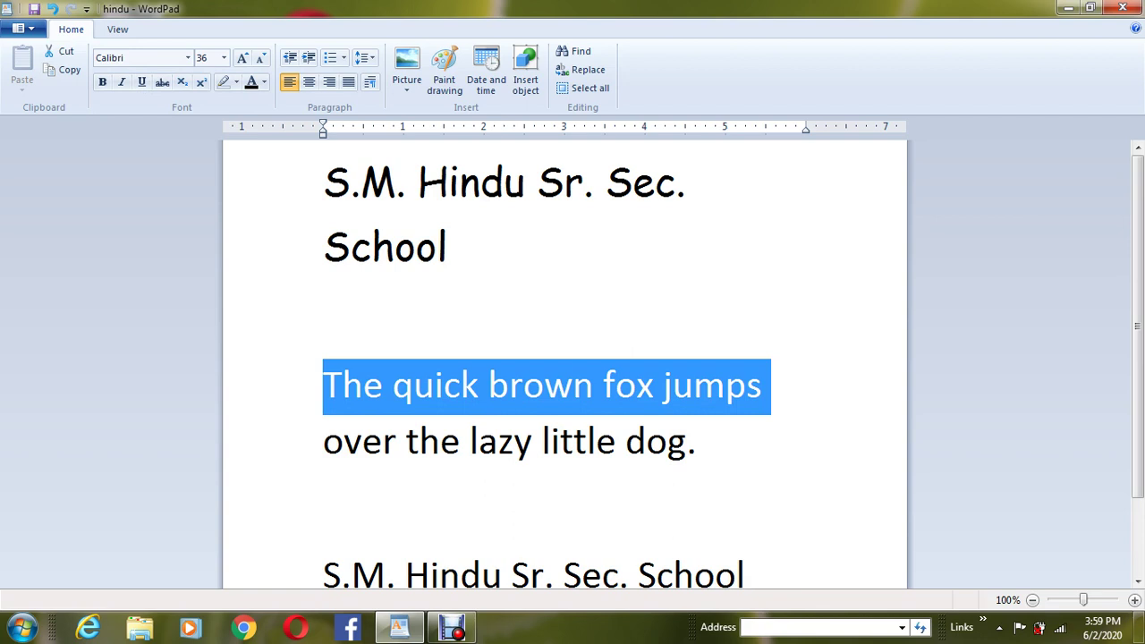
click(295, 183)
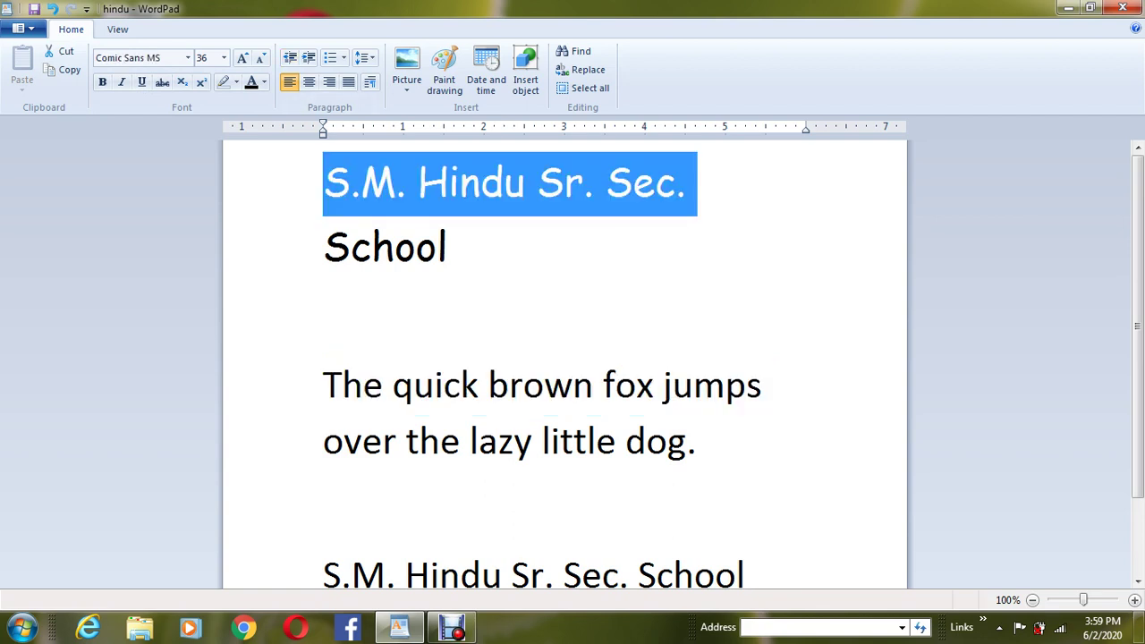
click(322, 317)
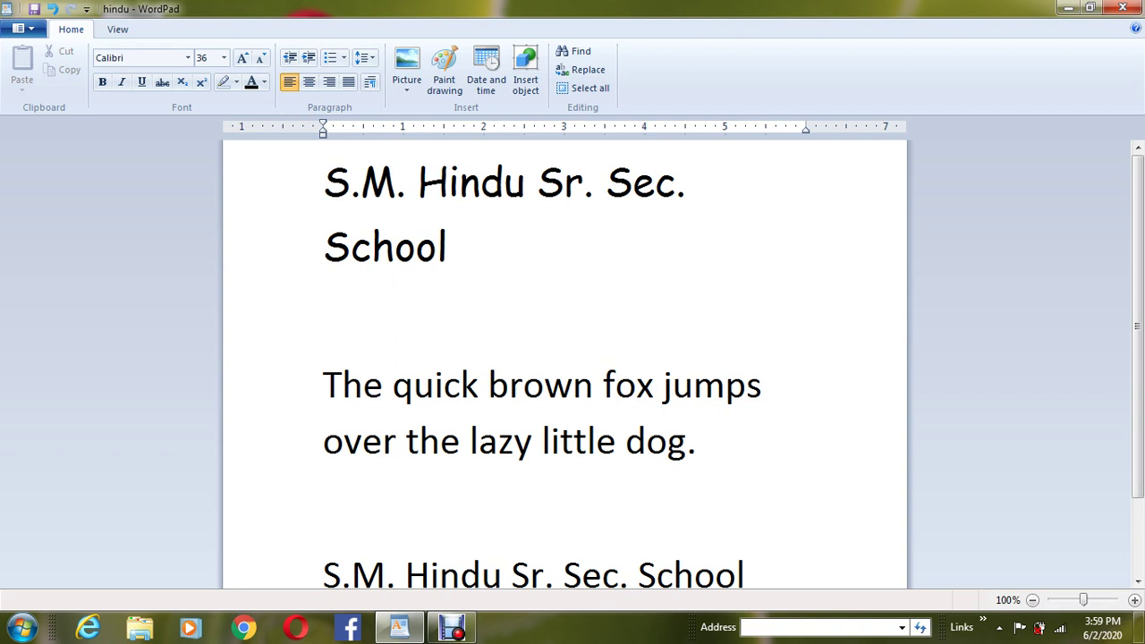
click(295, 183)
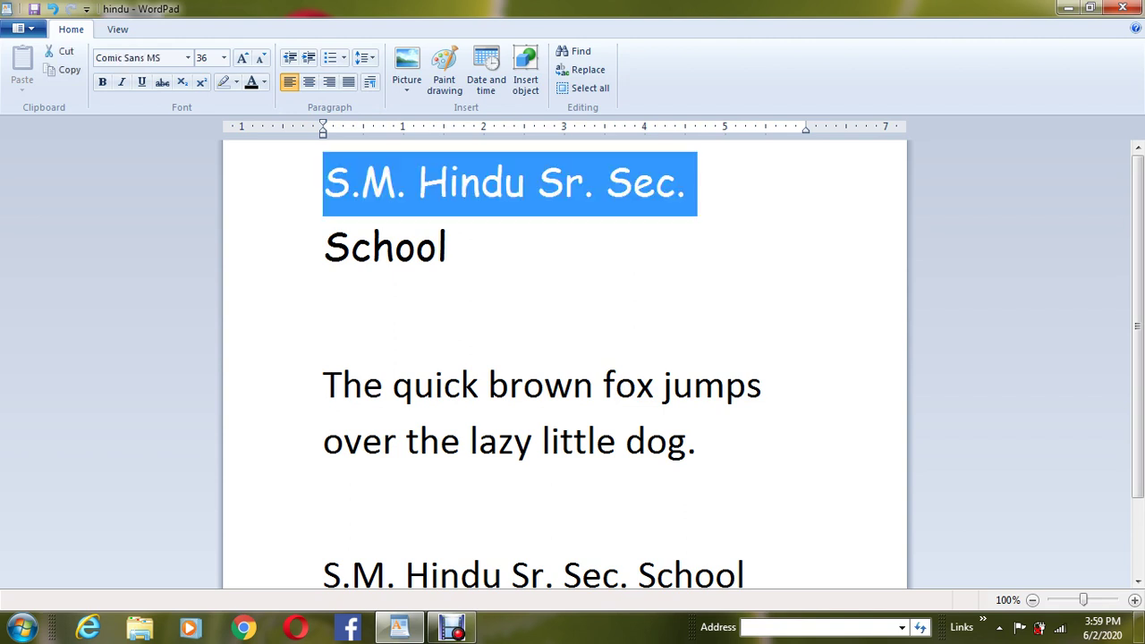
click(295, 385)
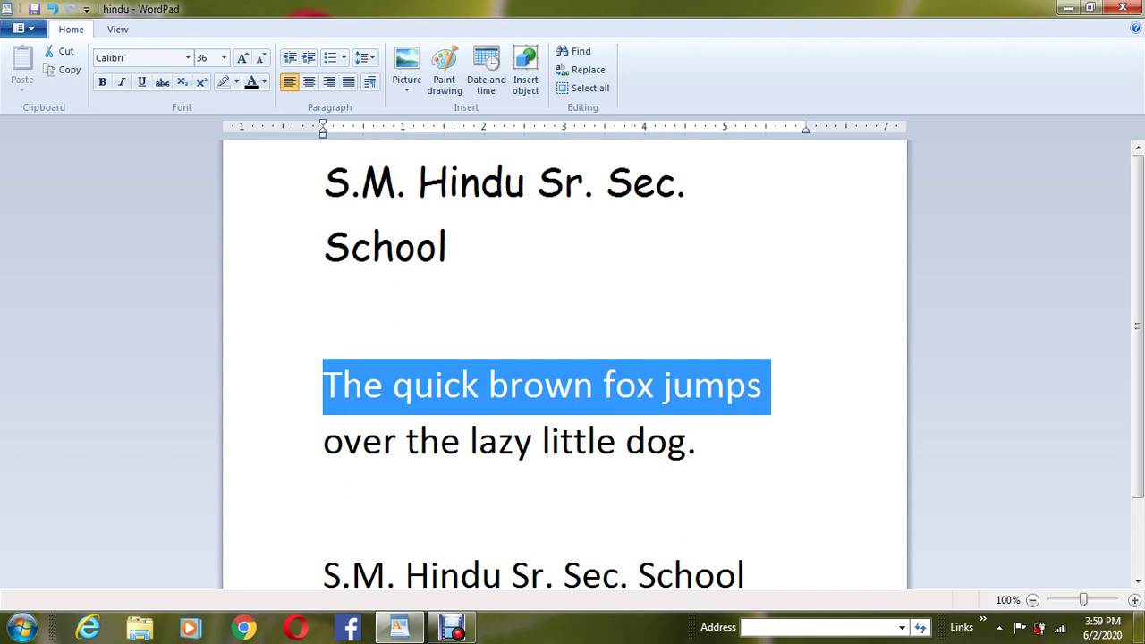
click(296, 183)
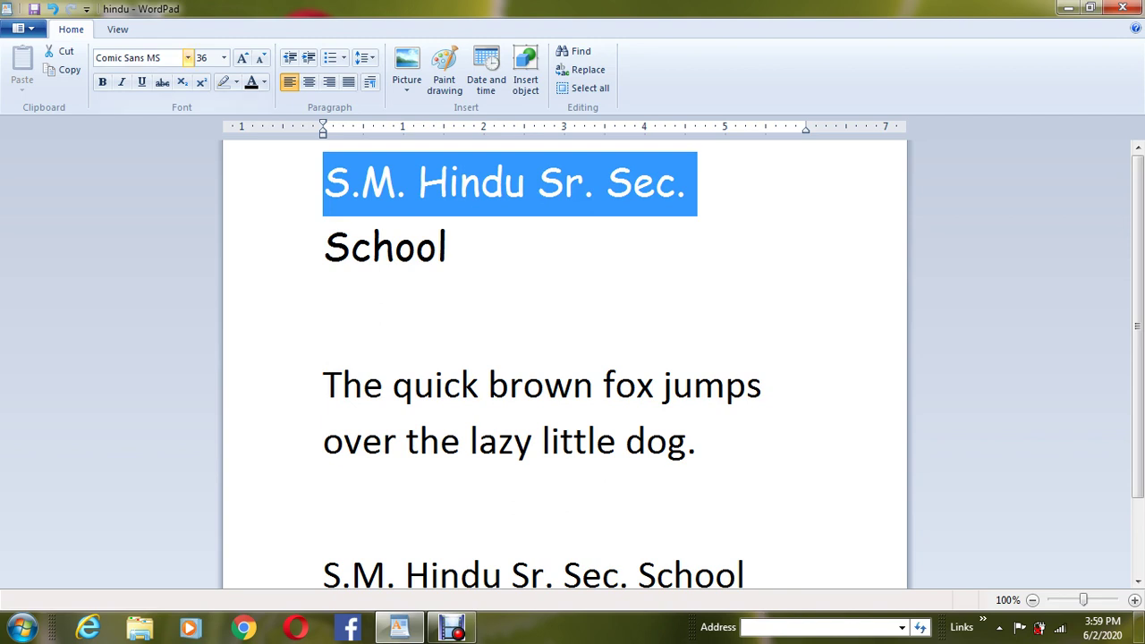
click(187, 57)
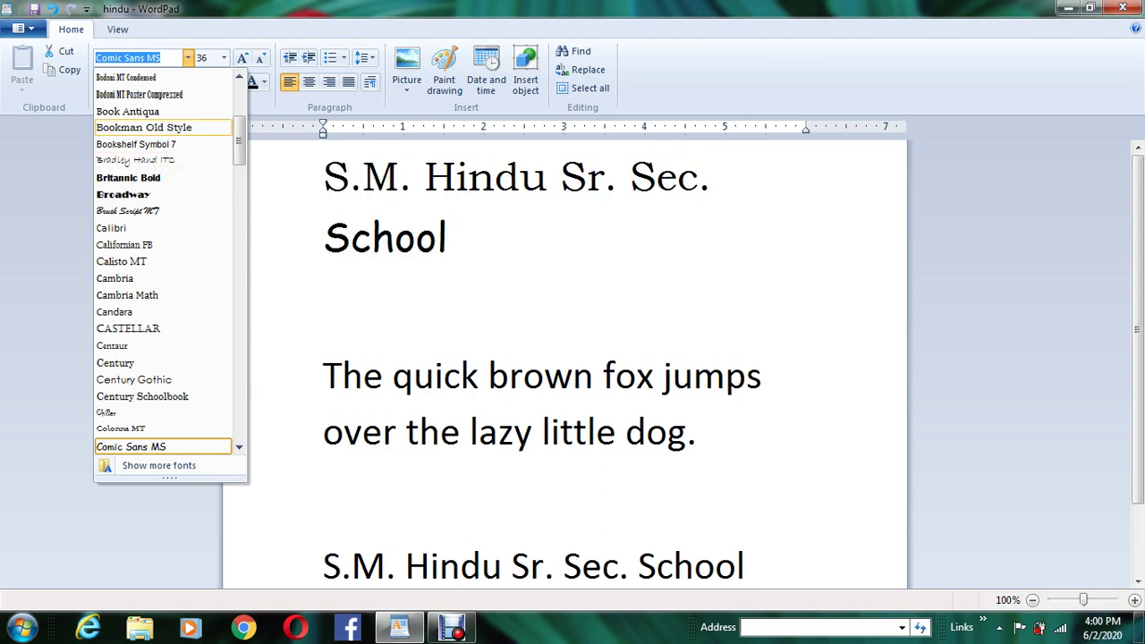
key(Escape)
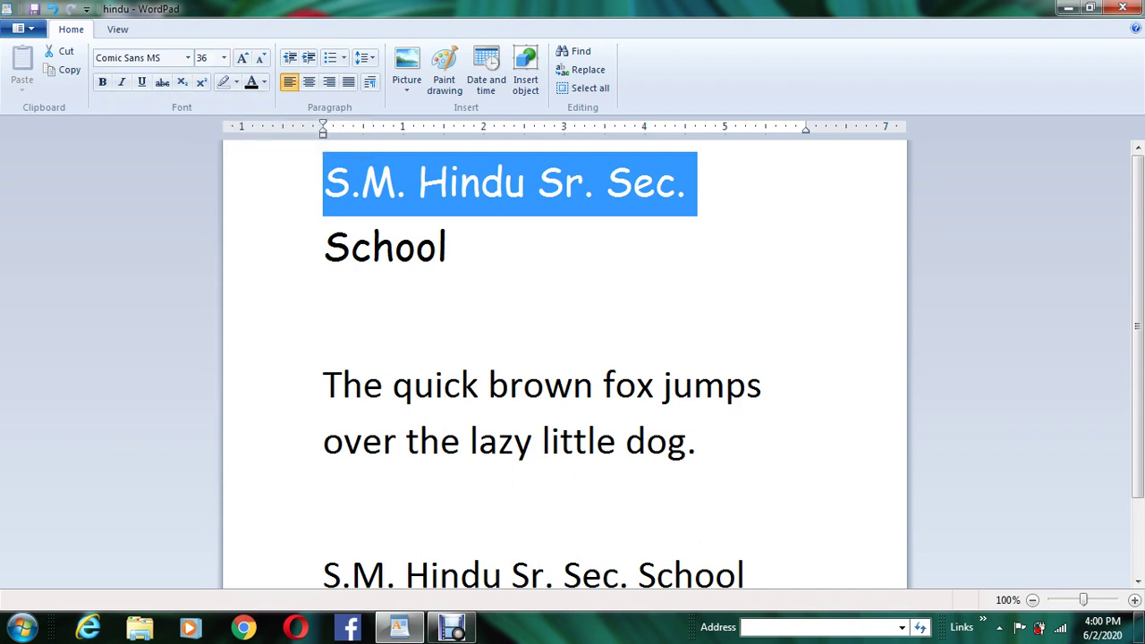
Set the font size of the whole sentence "The quick brown fox jumps over the lazy little dog." to 72
click(295, 385)
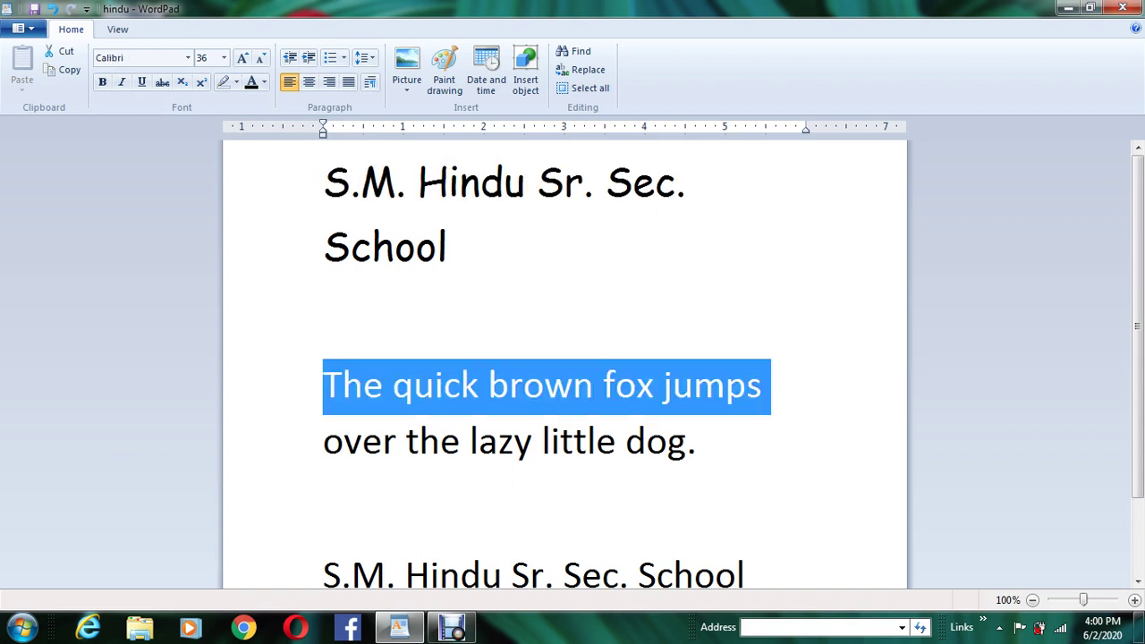
key(shift+Down)
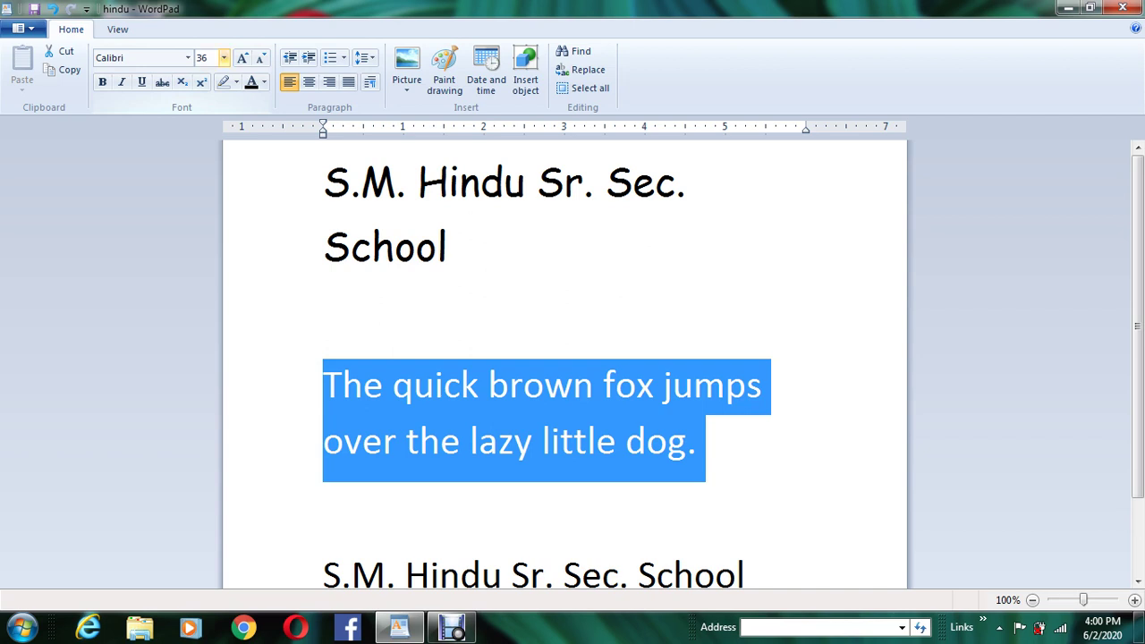
click(224, 57)
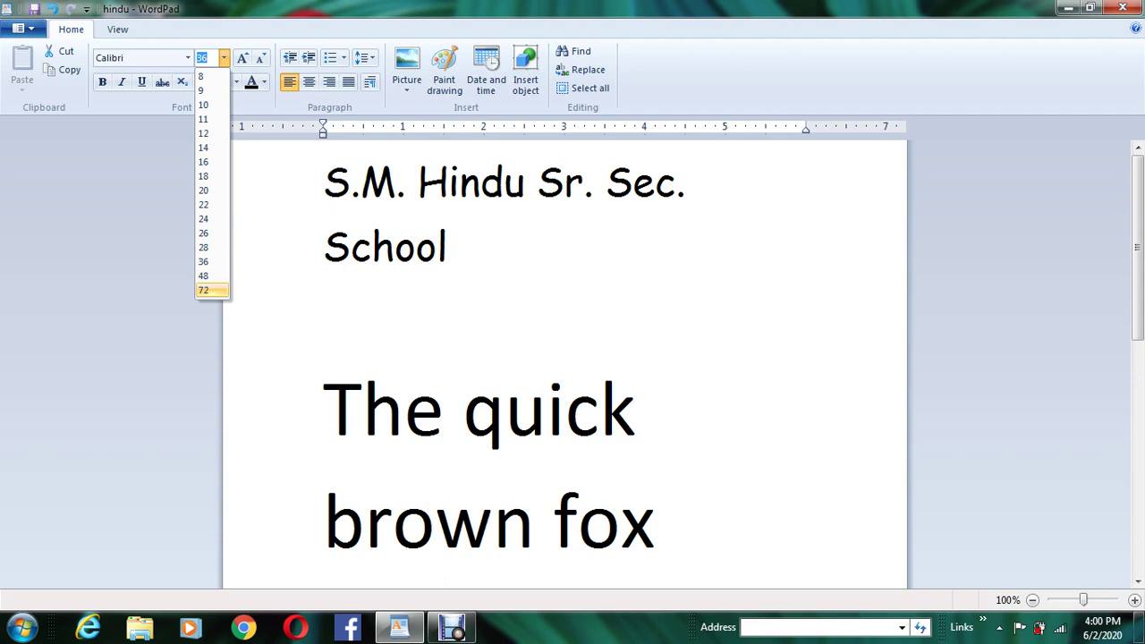
click(212, 290)
click(593, 319)
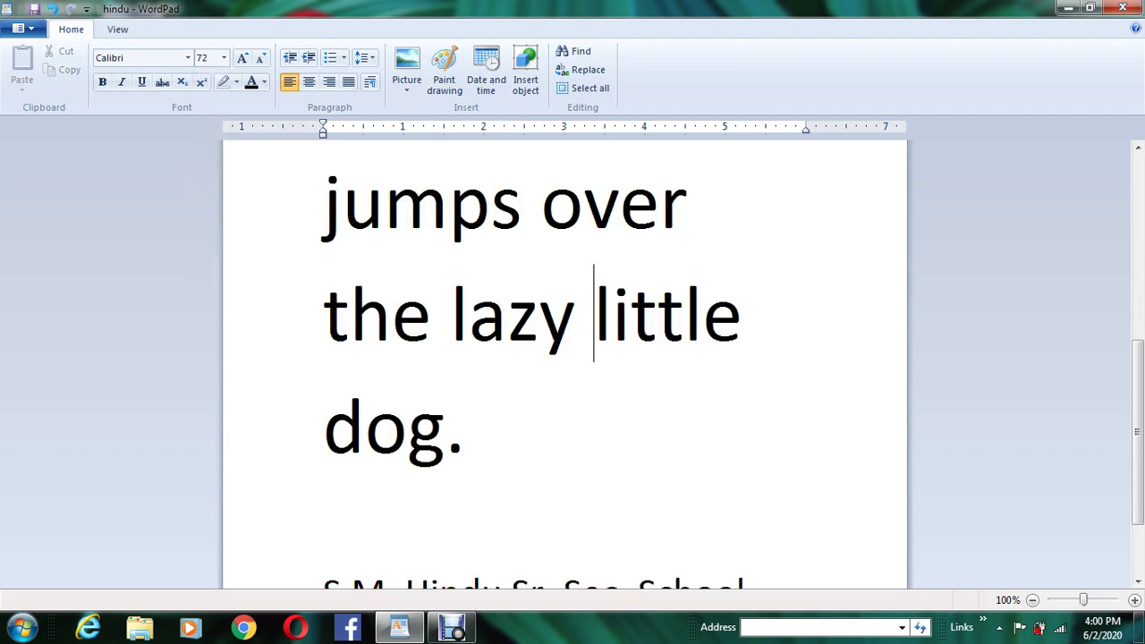
Look through the enlarged fox sentence and compare its font and size with those of the heading above it
key(Up)
key(Up)
key(Up)
key(Down)
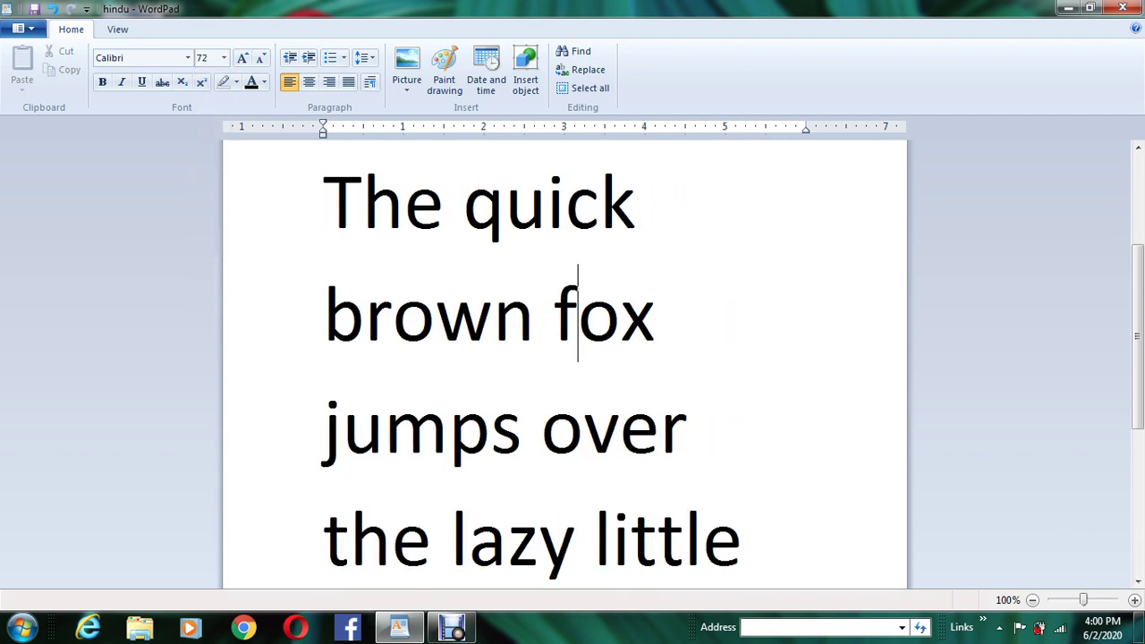
key(Down)
key(Up)
key(Up)
key(Up)
key(Up)
key(Up)
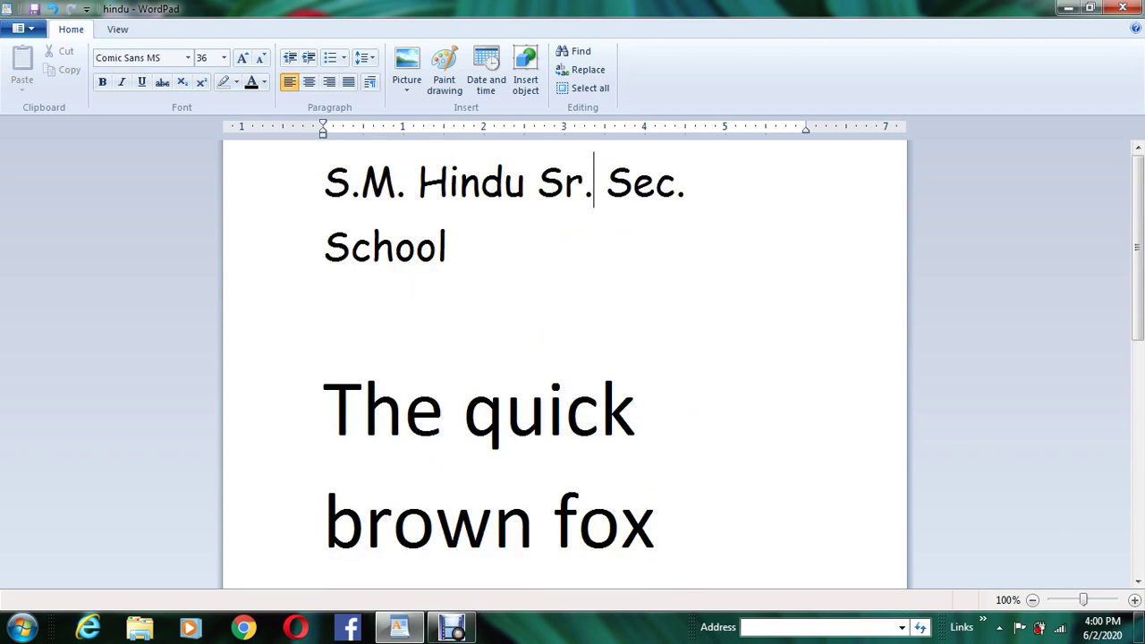
click(449, 182)
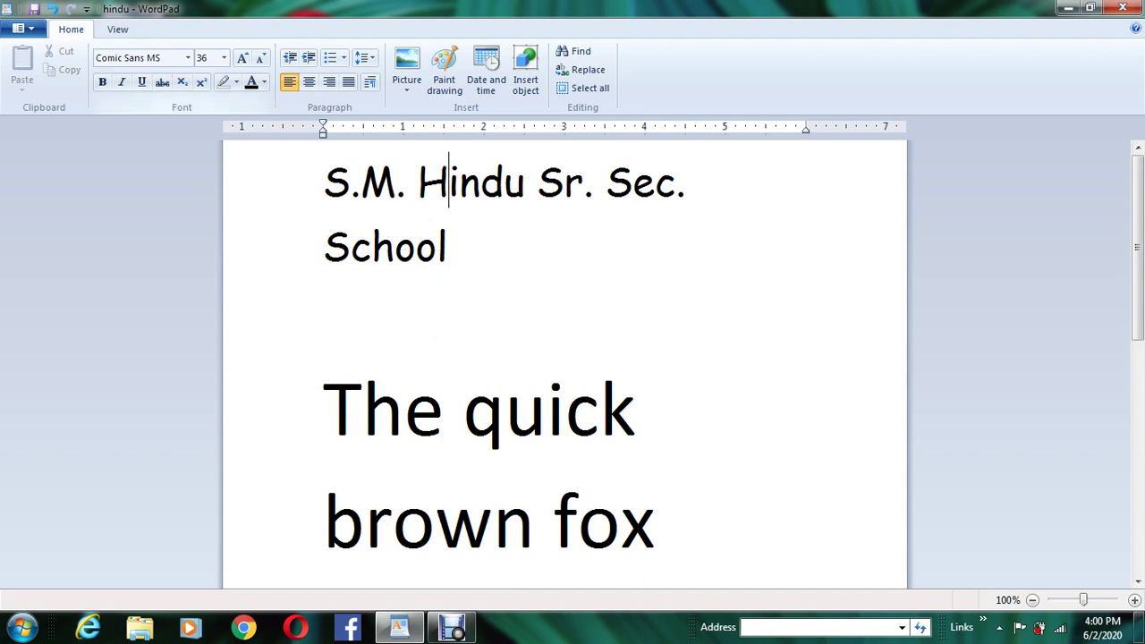
click(360, 182)
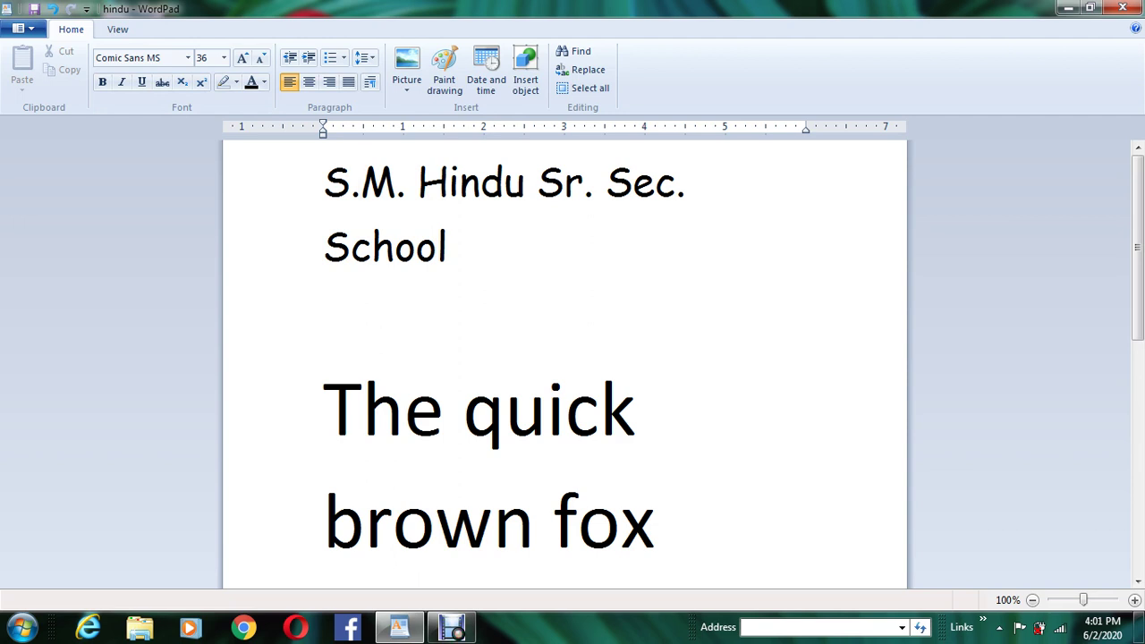
click(362, 407)
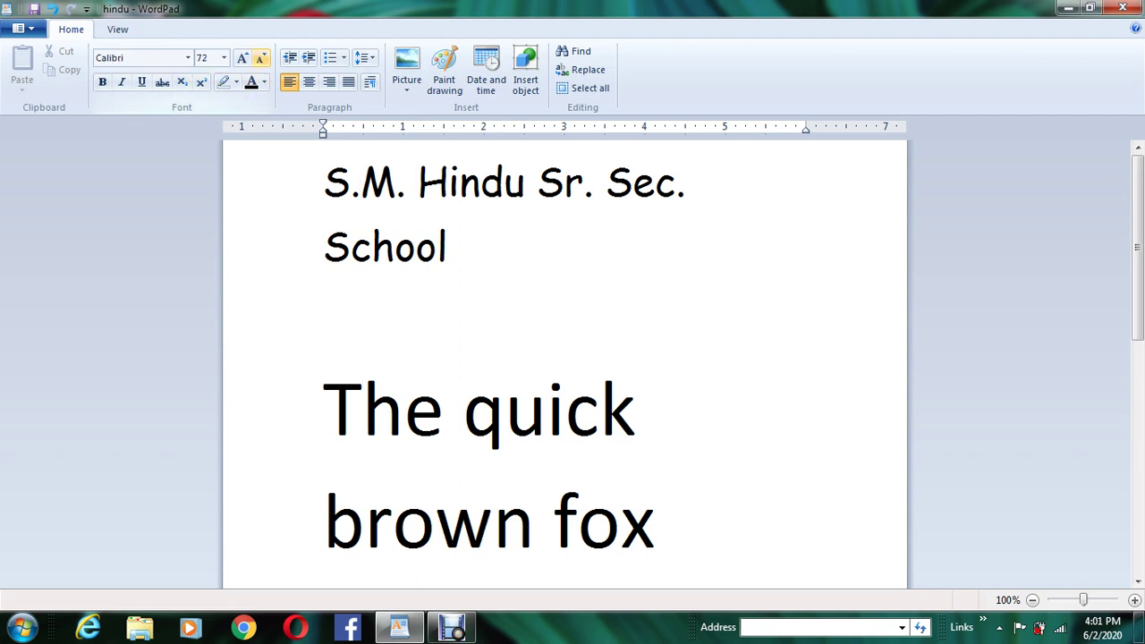
Enlarge the first "S.M. Hindu Sr. Sec. School" heading with repeated Grow font up to size 150
click(304, 184)
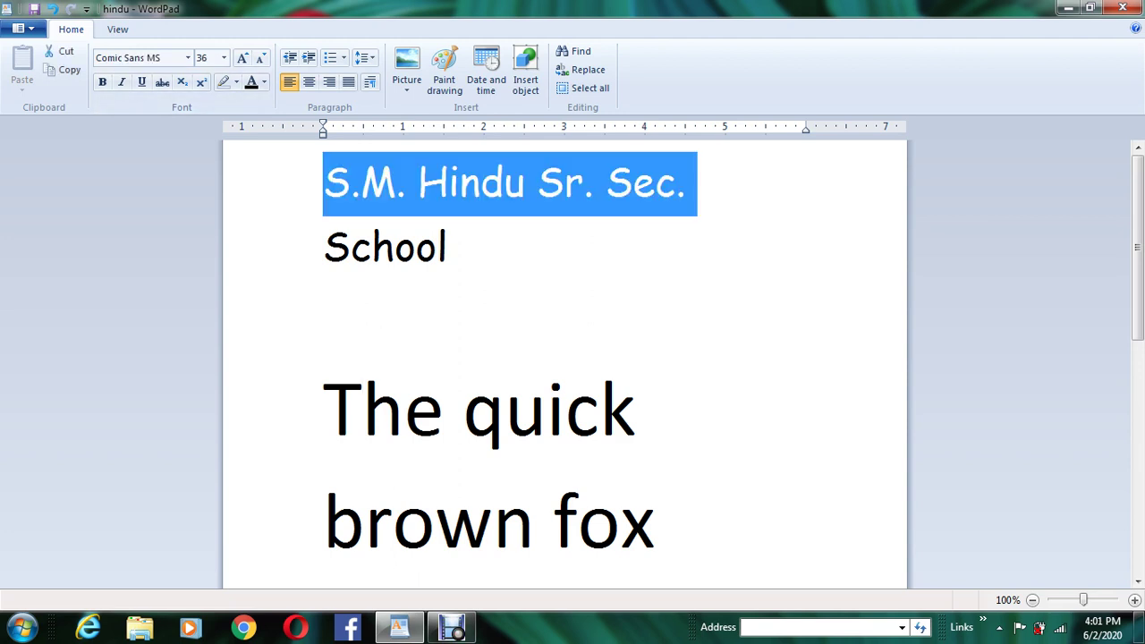
key(shift+Down)
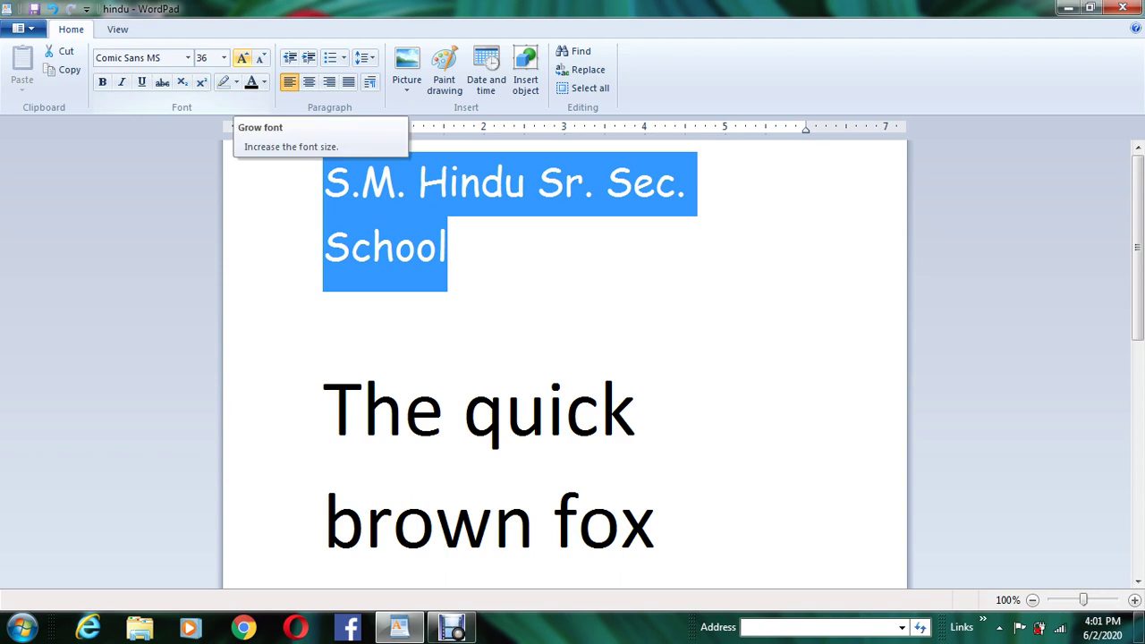
click(243, 57)
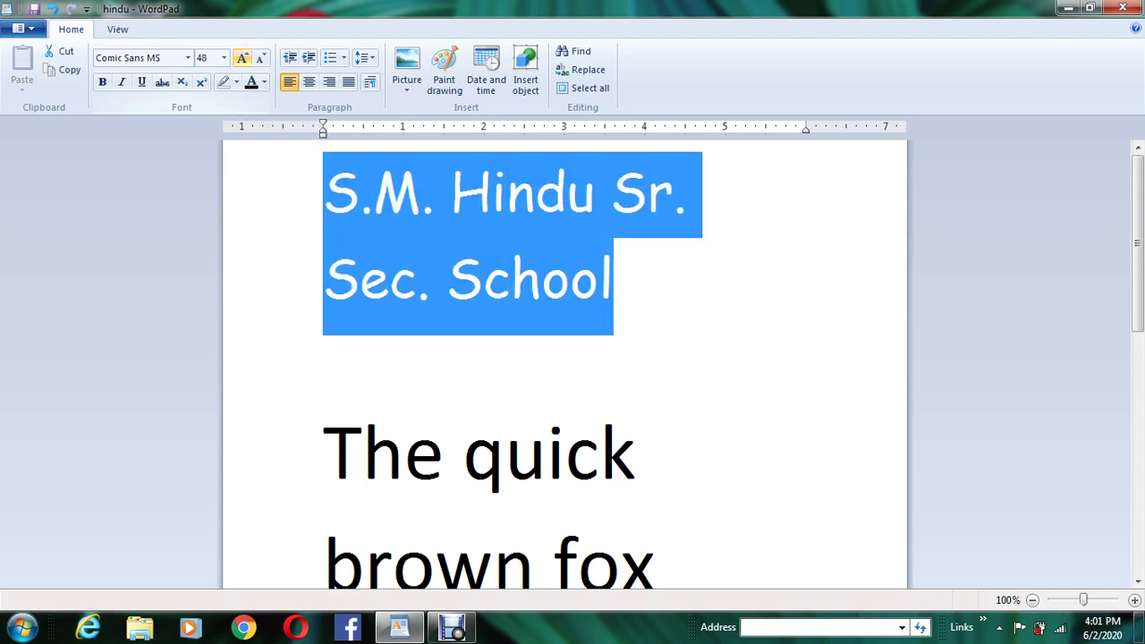
click(243, 57)
click(242, 57)
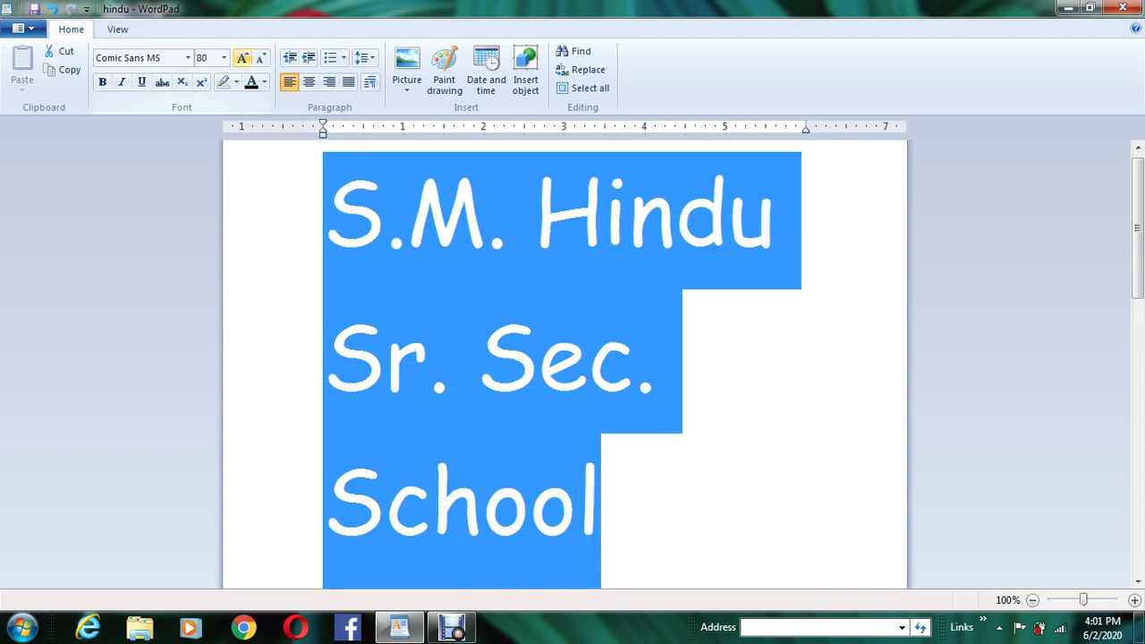
click(243, 58)
click(243, 57)
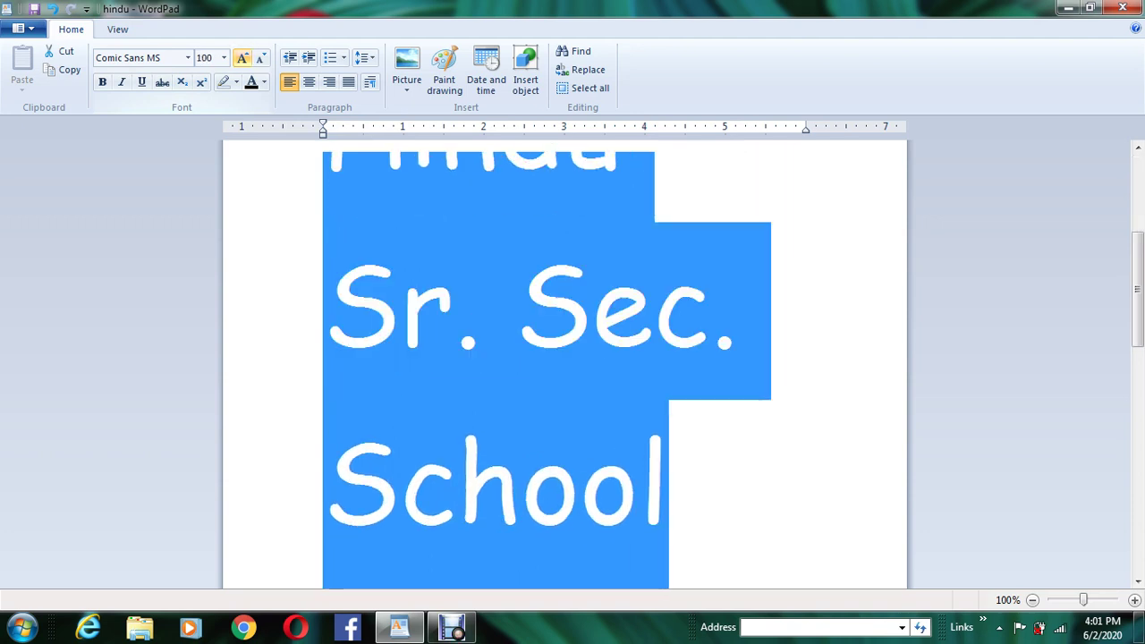
click(243, 57)
click(242, 58)
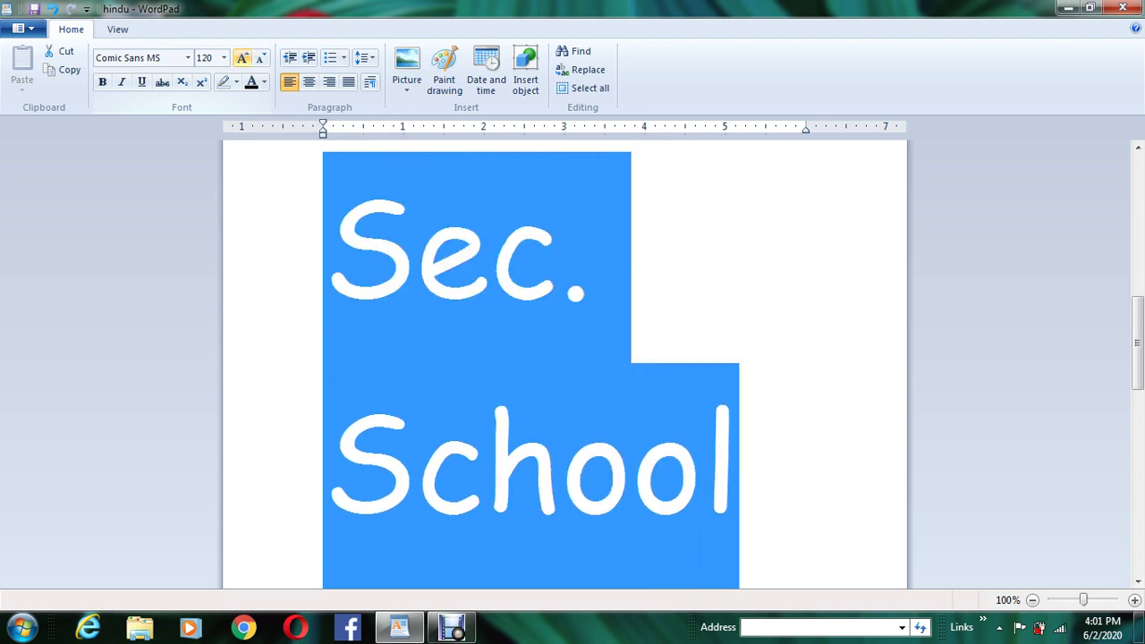
click(242, 57)
click(242, 57)
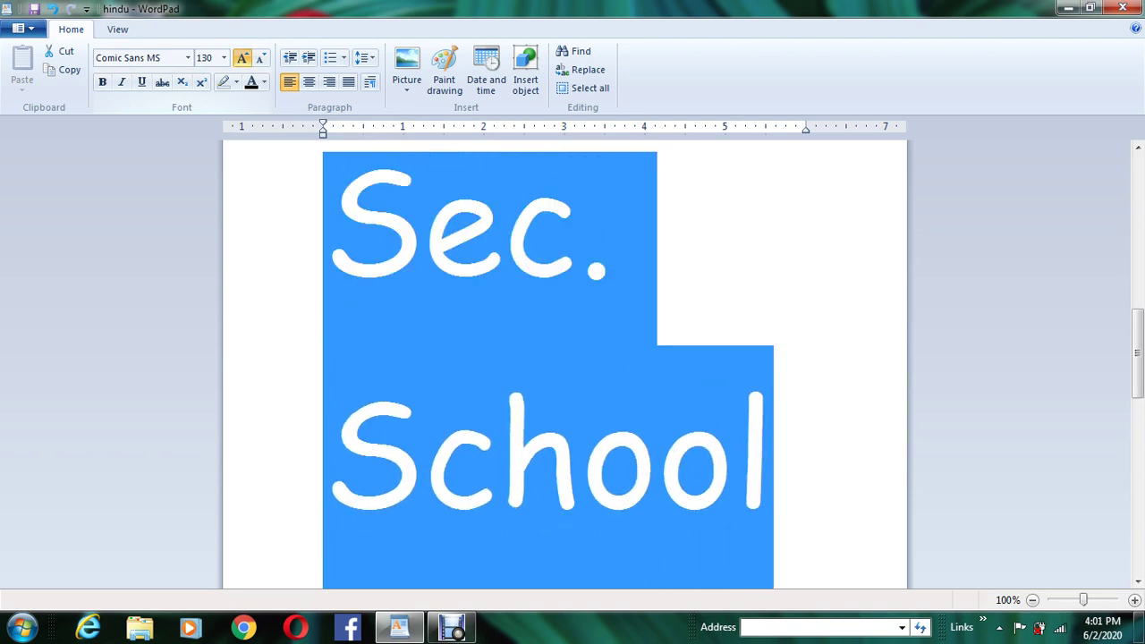
click(243, 57)
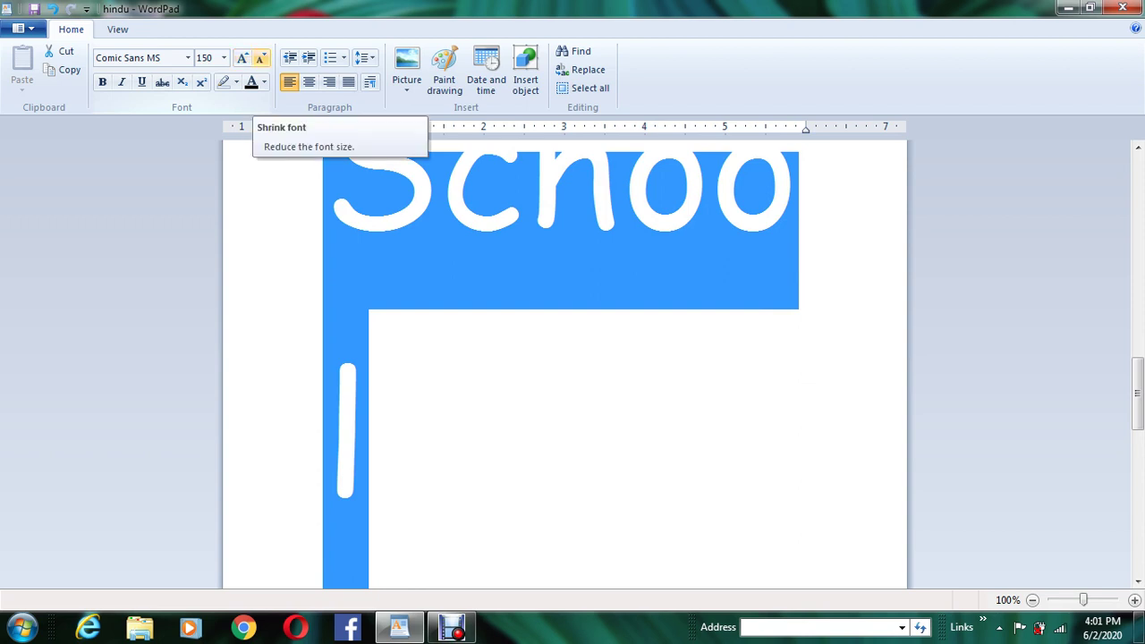
Reduce the first heading with repeated Shrink font down to size 28, and deselect it
click(260, 58)
click(260, 57)
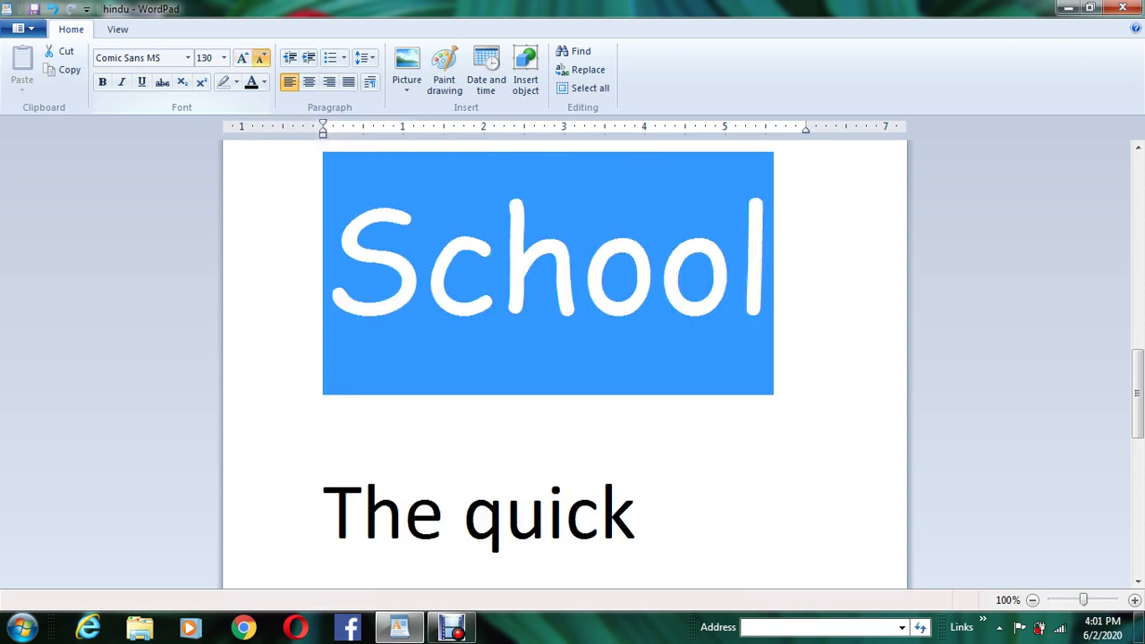
click(261, 57)
click(260, 57)
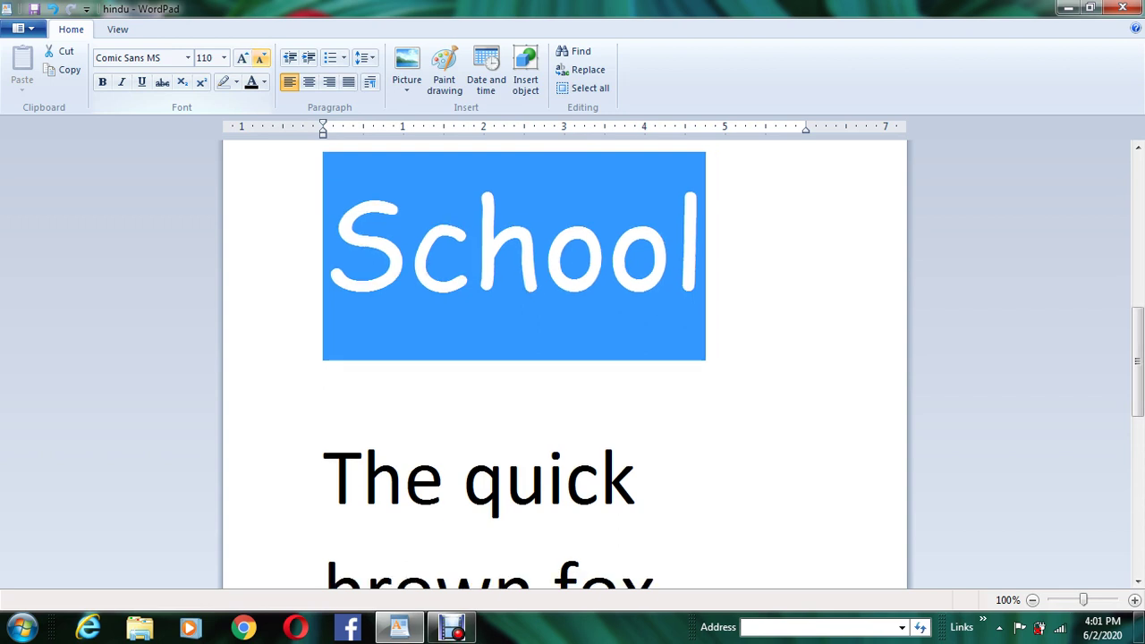
click(261, 57)
click(261, 58)
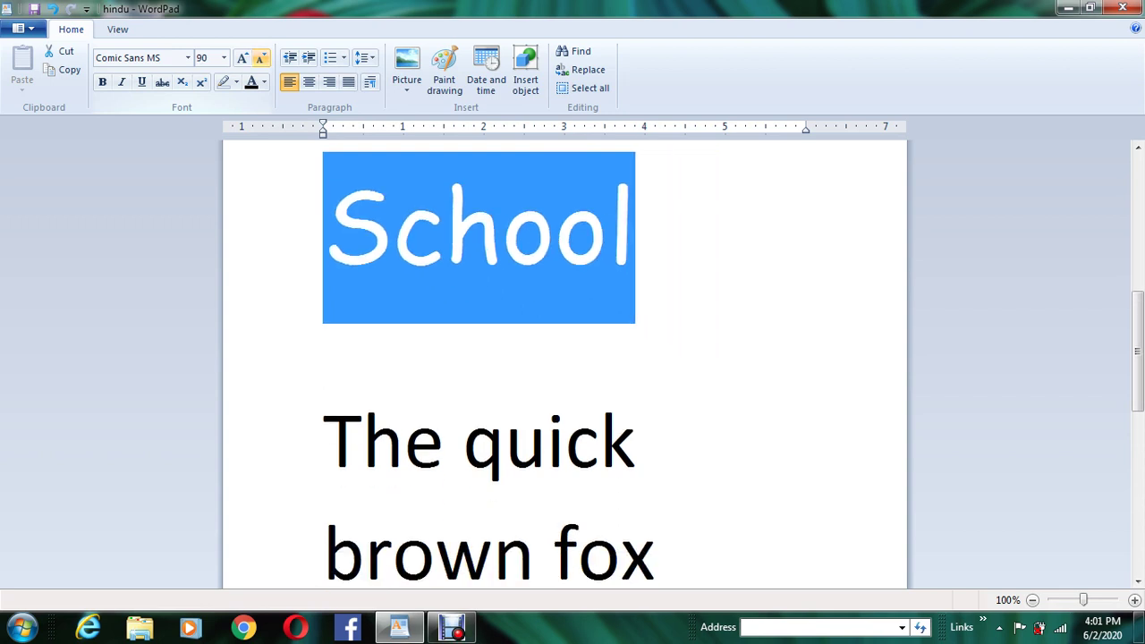
click(260, 57)
click(260, 57)
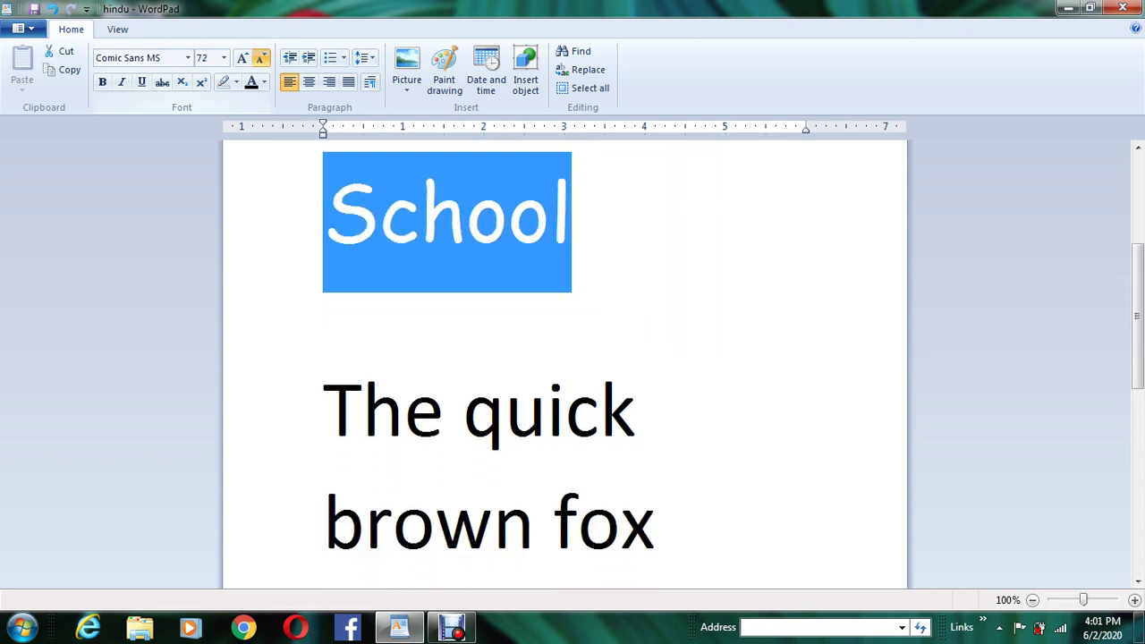
click(260, 57)
click(260, 58)
click(260, 58)
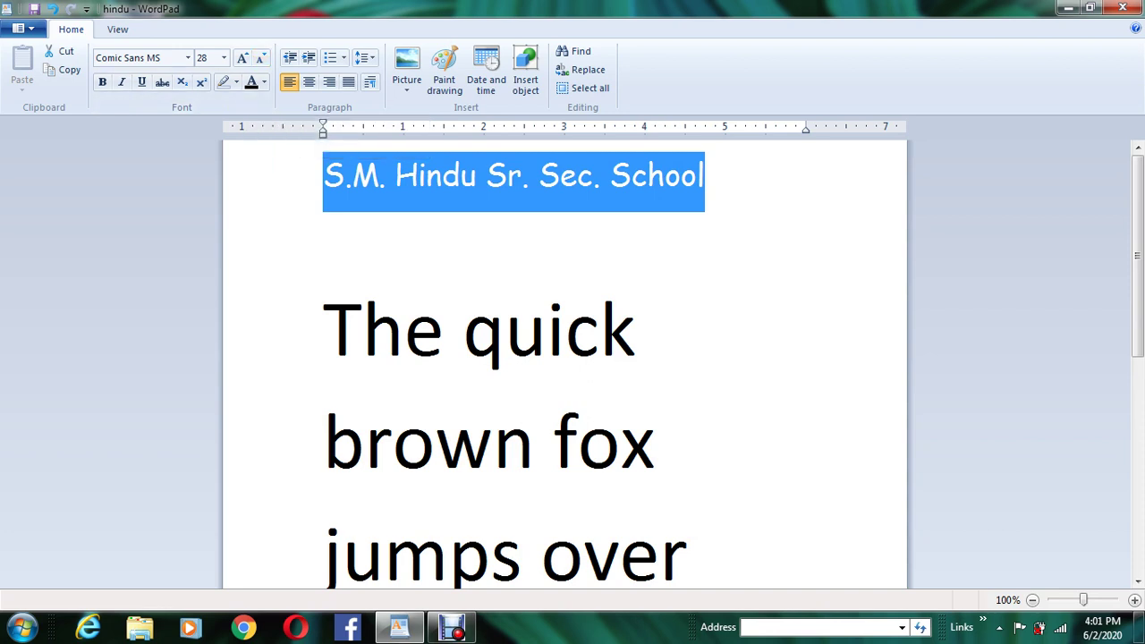
click(322, 236)
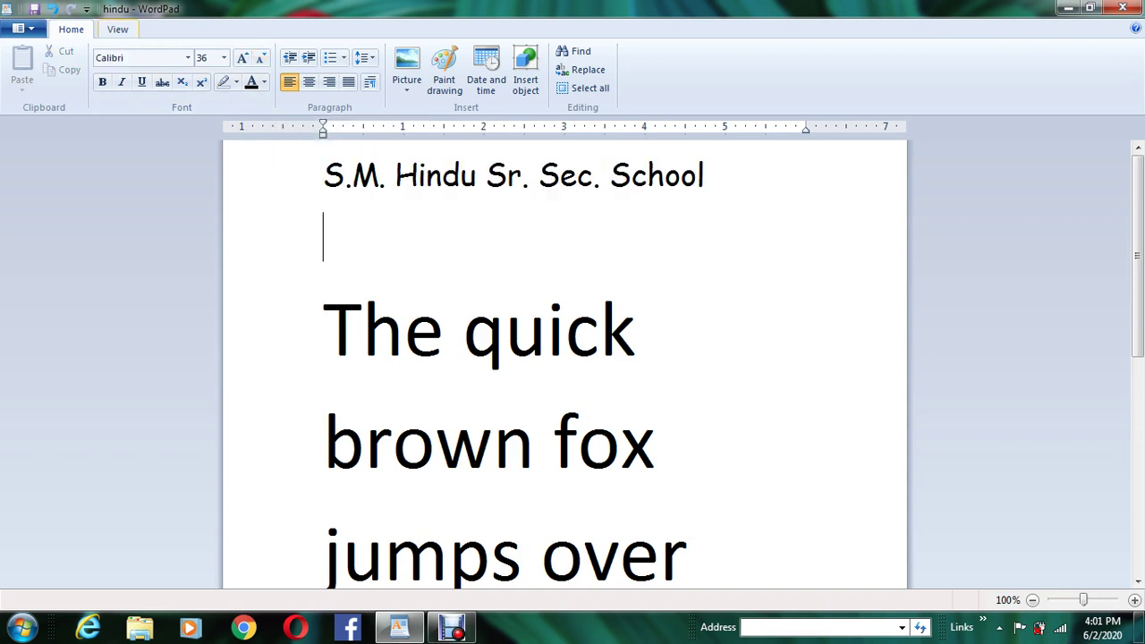
Make the first "S.M. Hindu Sr. Sec. School" heading bold, and deselect it
key(ctrl+b)
key(shift+Up)
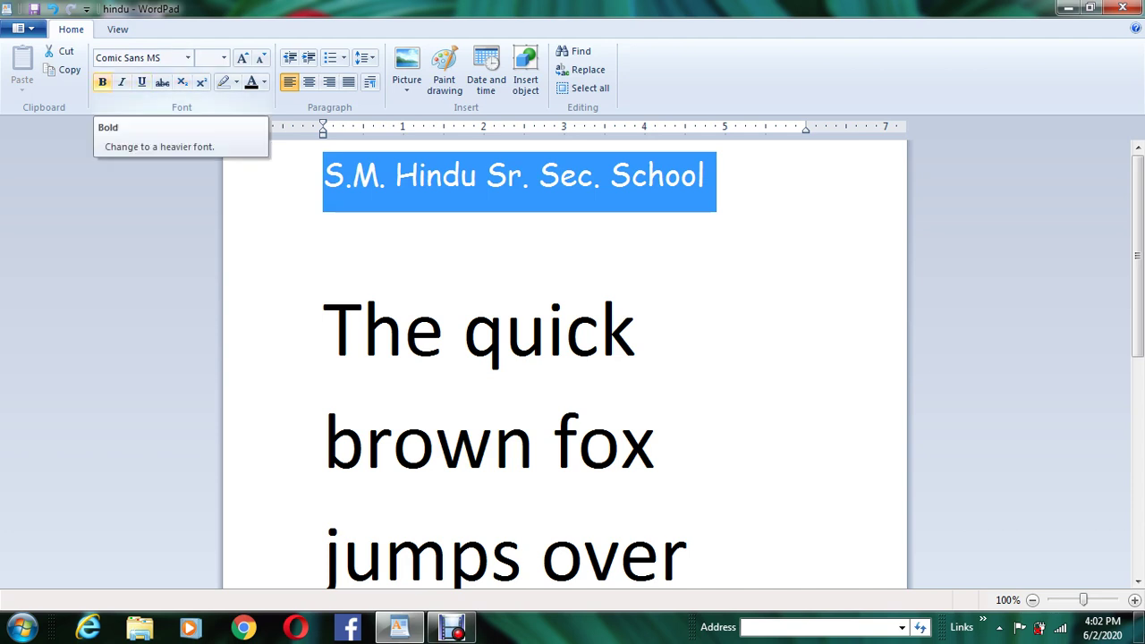
click(102, 82)
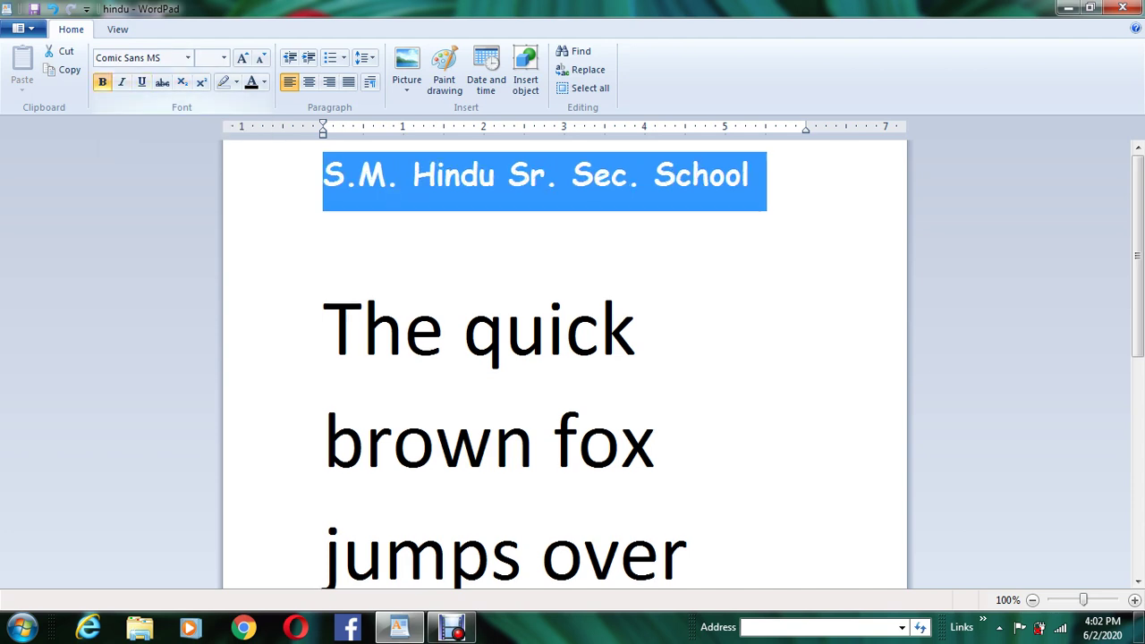
click(323, 236)
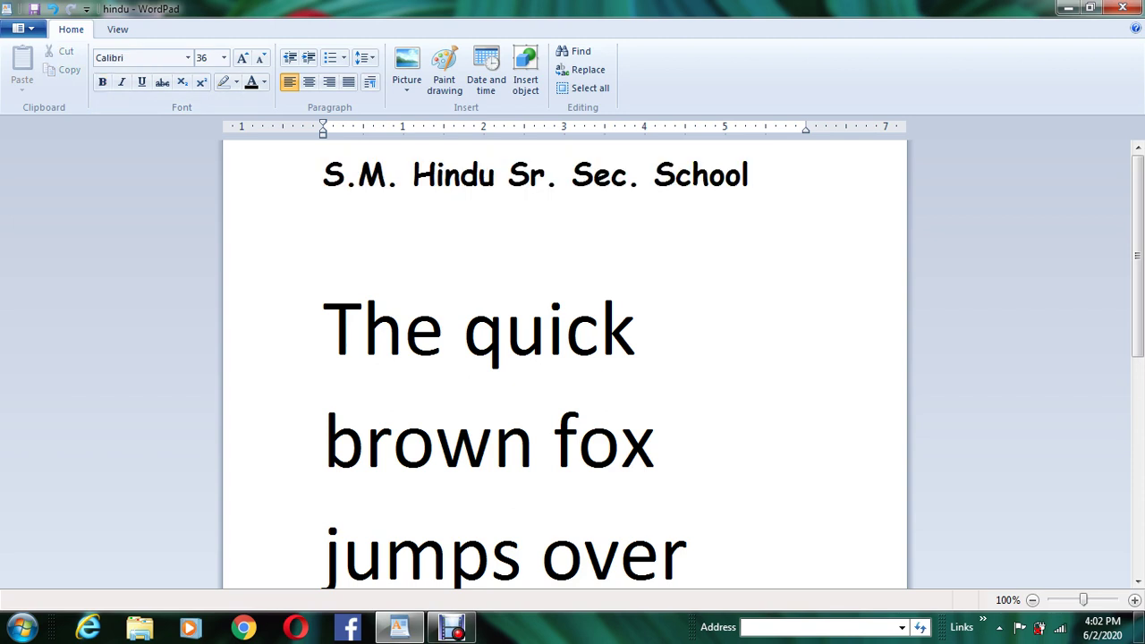
Apply italic and underline to the first "S.M. Hindu Sr. Sec. School" heading, and deselect it
key(shift+Up)
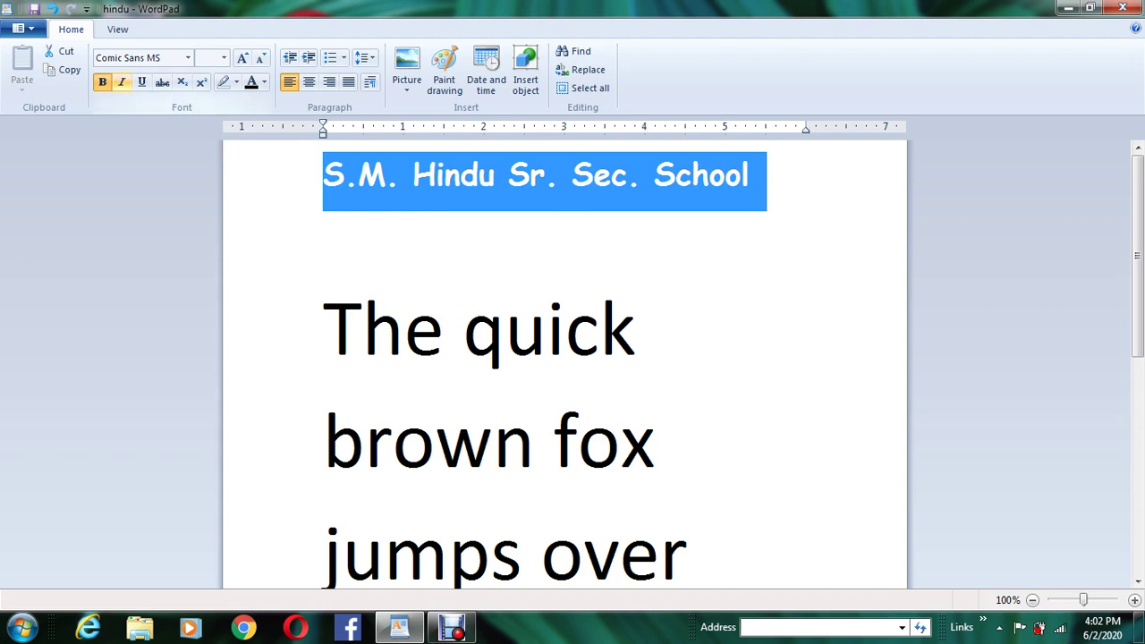
click(121, 81)
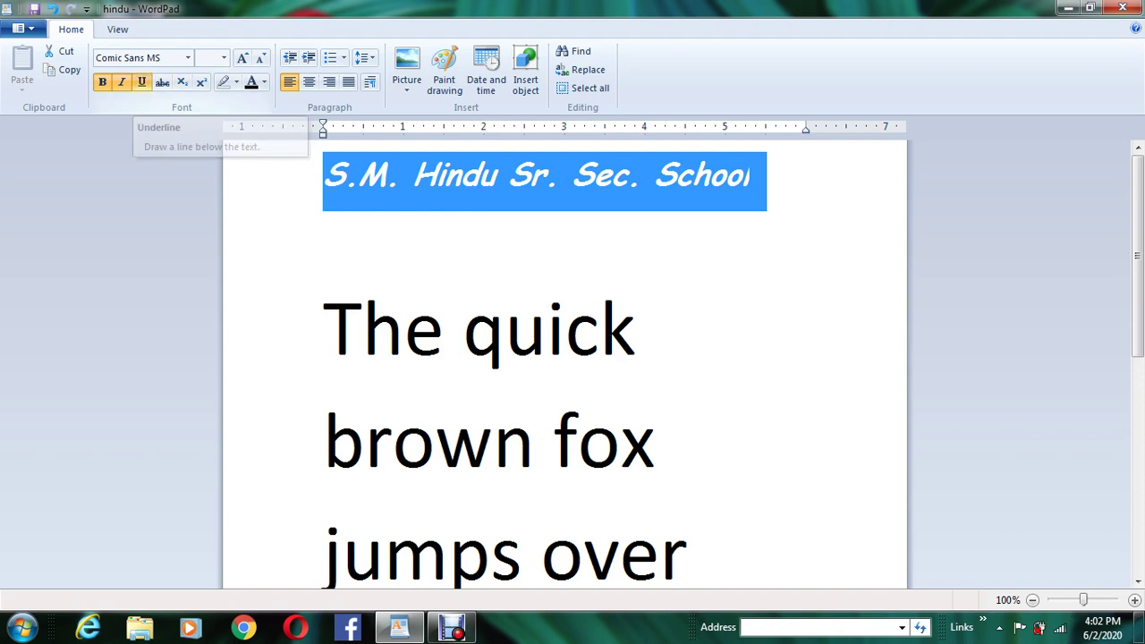
click(141, 81)
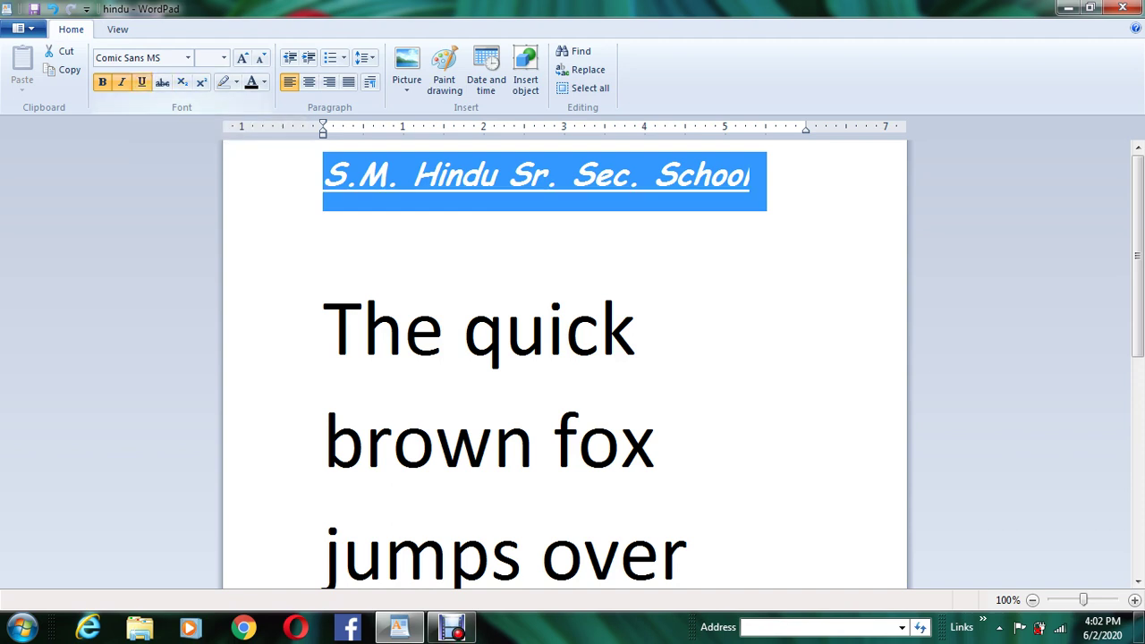
click(323, 236)
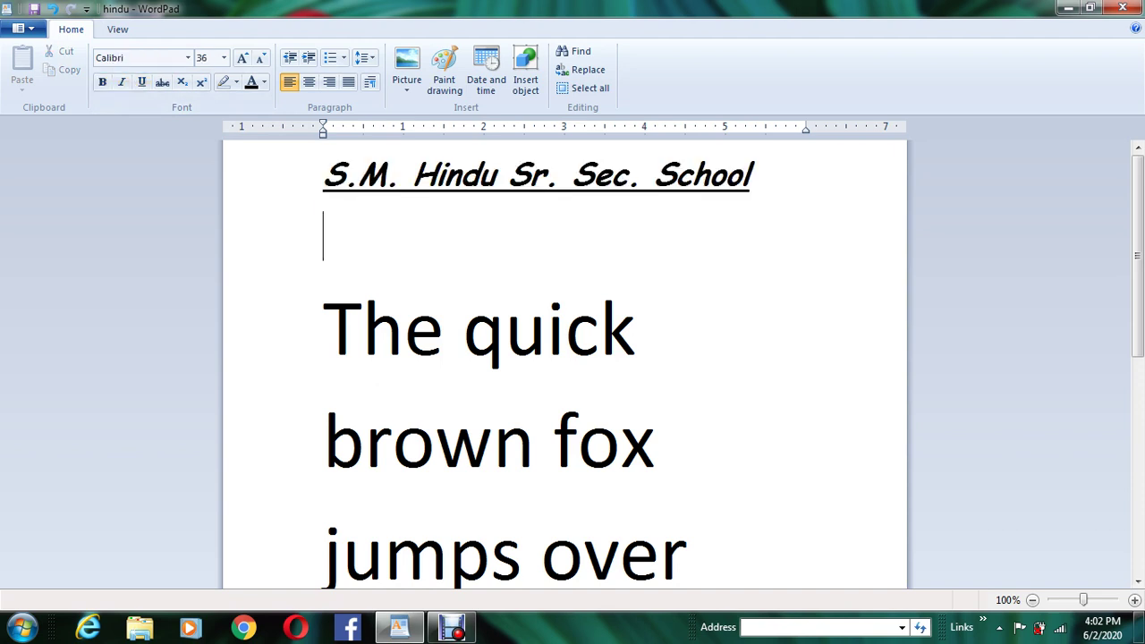
Remove italic, bold and underline from the first heading, and switch strikethrough on and off again on it
key(shift+Up)
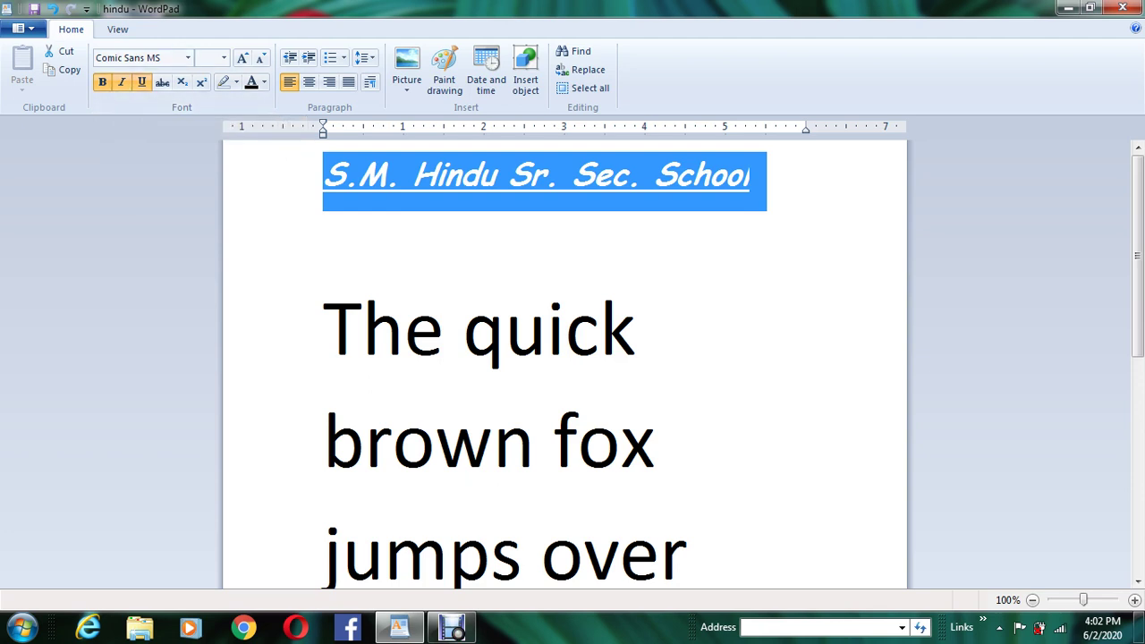
click(123, 82)
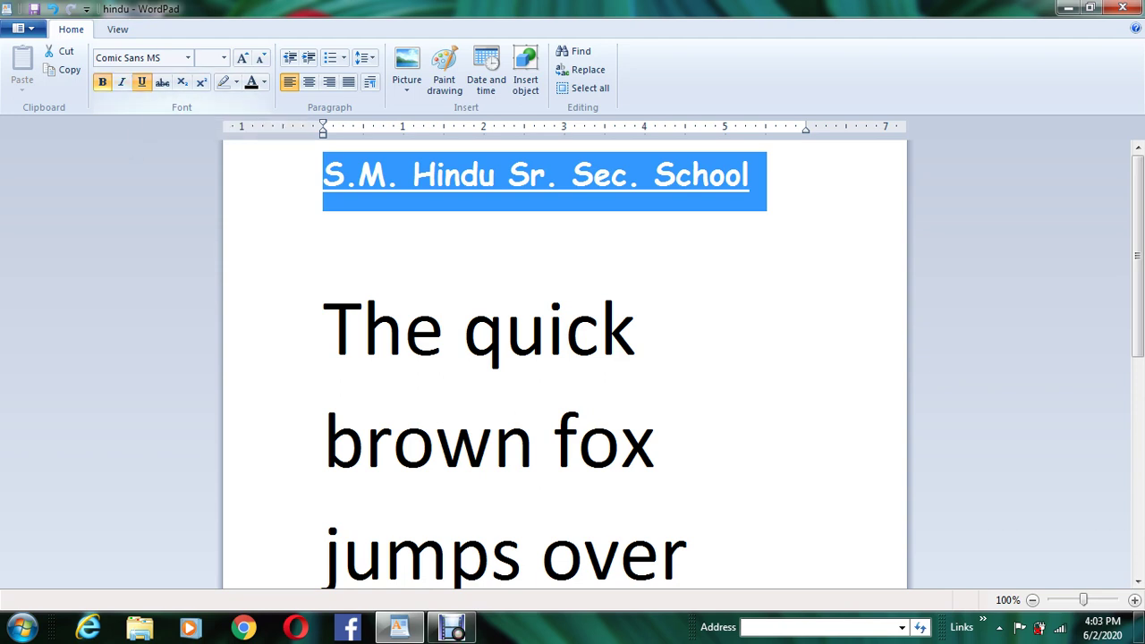
click(102, 81)
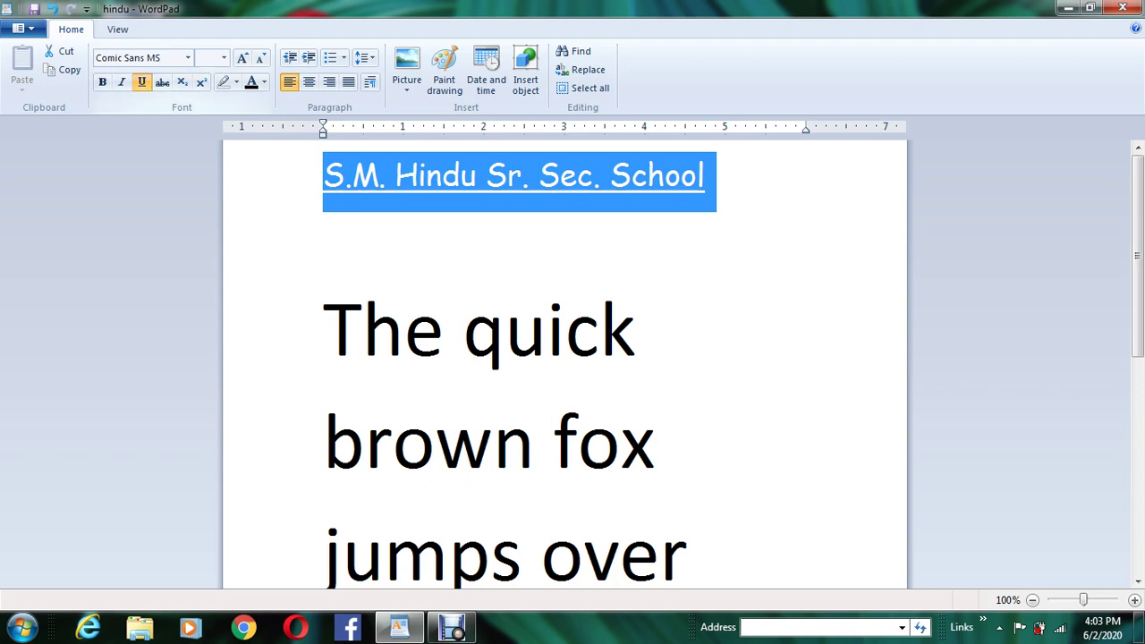
key(ctrl+u)
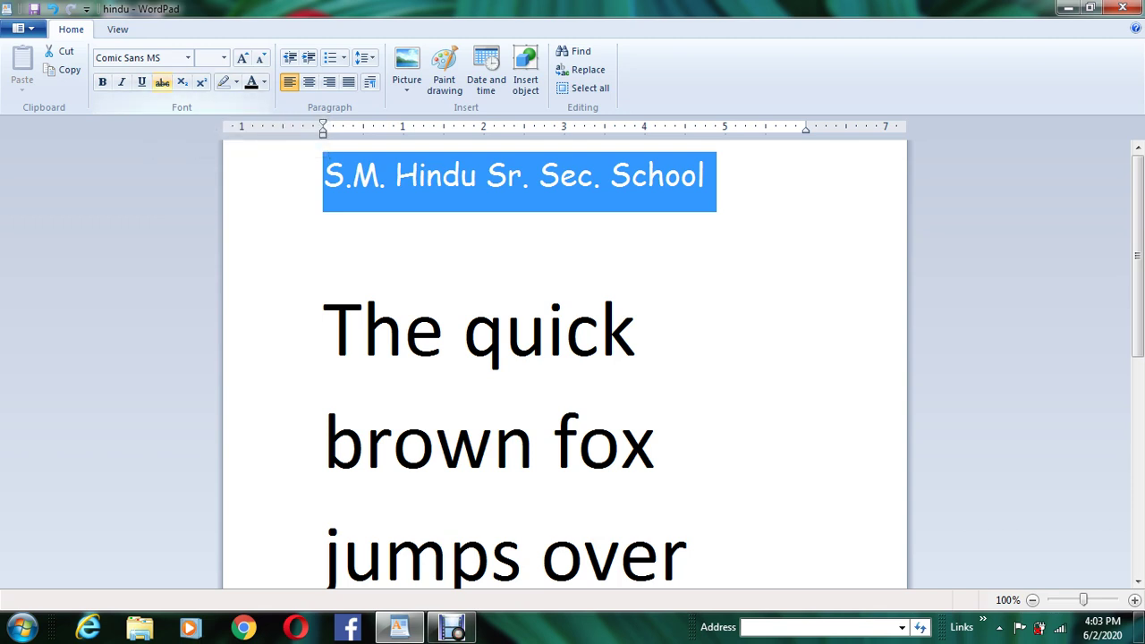
click(161, 82)
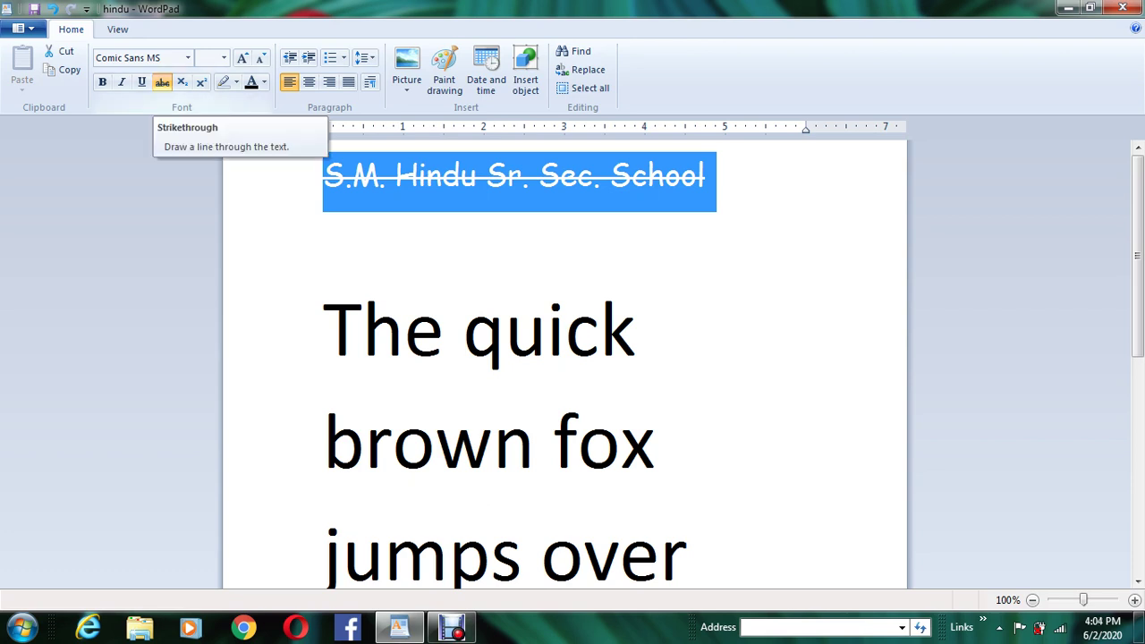
click(162, 81)
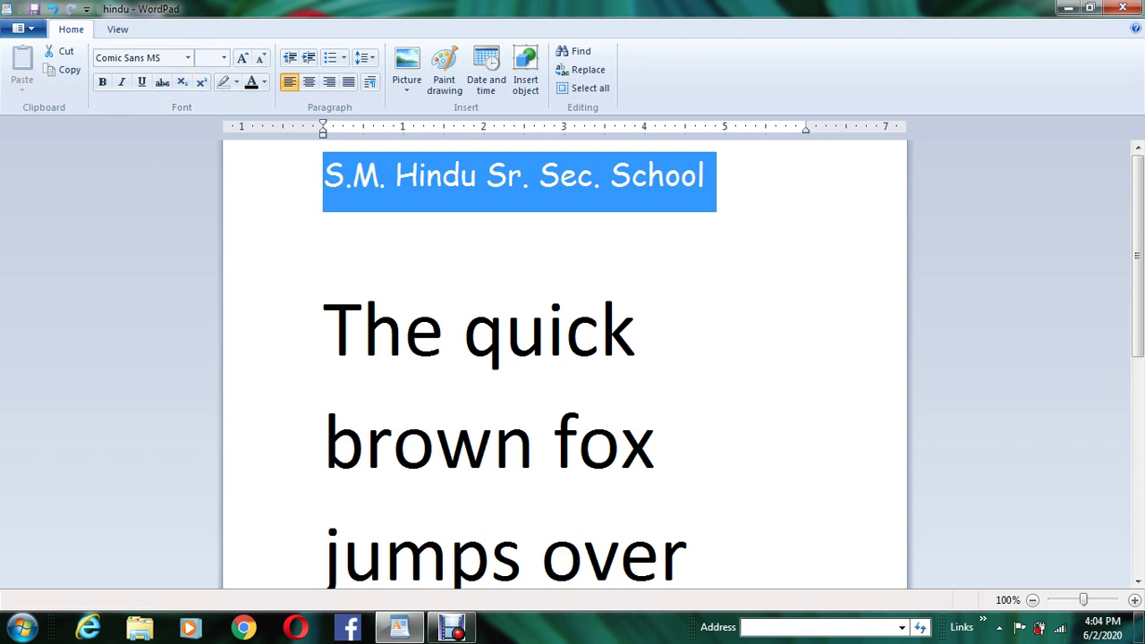
Apply bold, italic, underline, strikethrough and subscript together to the first heading
click(102, 82)
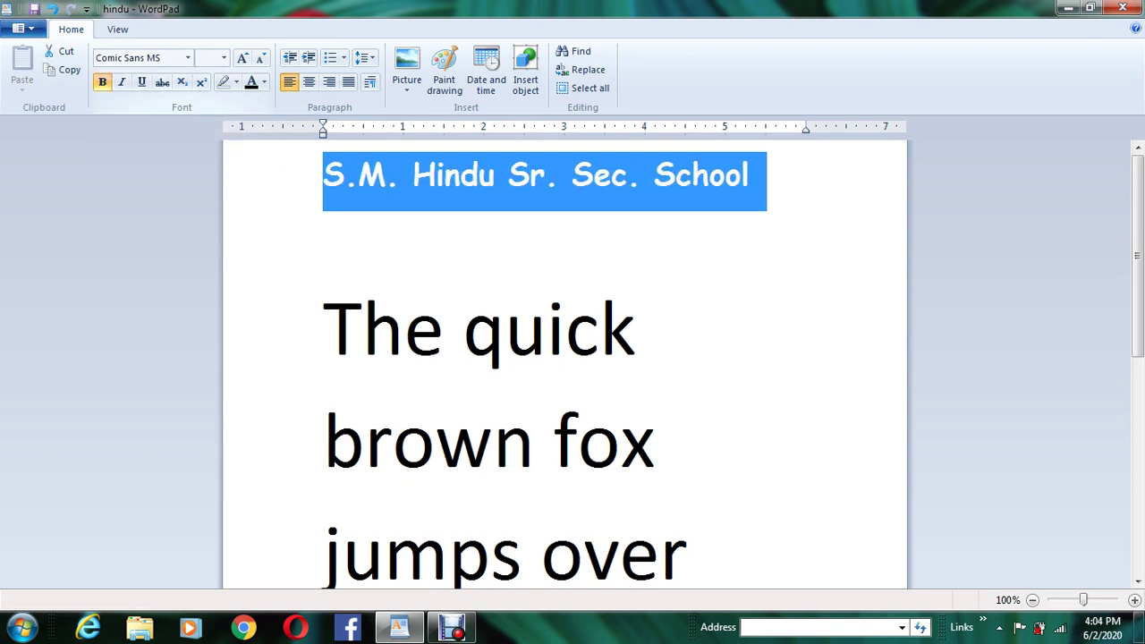
click(121, 82)
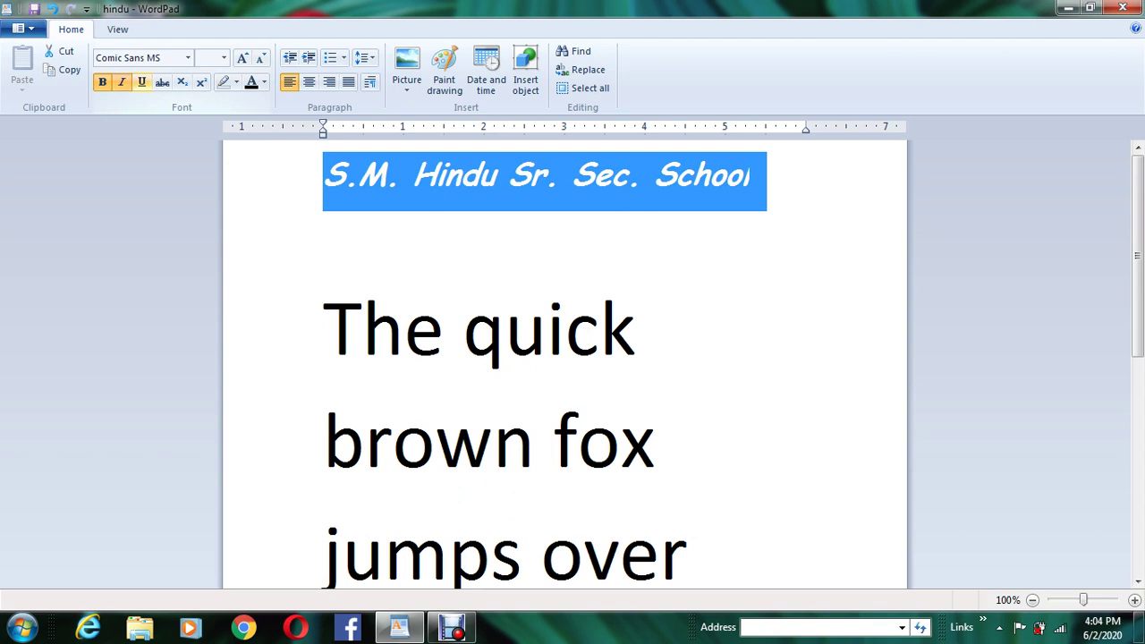
click(142, 82)
click(162, 81)
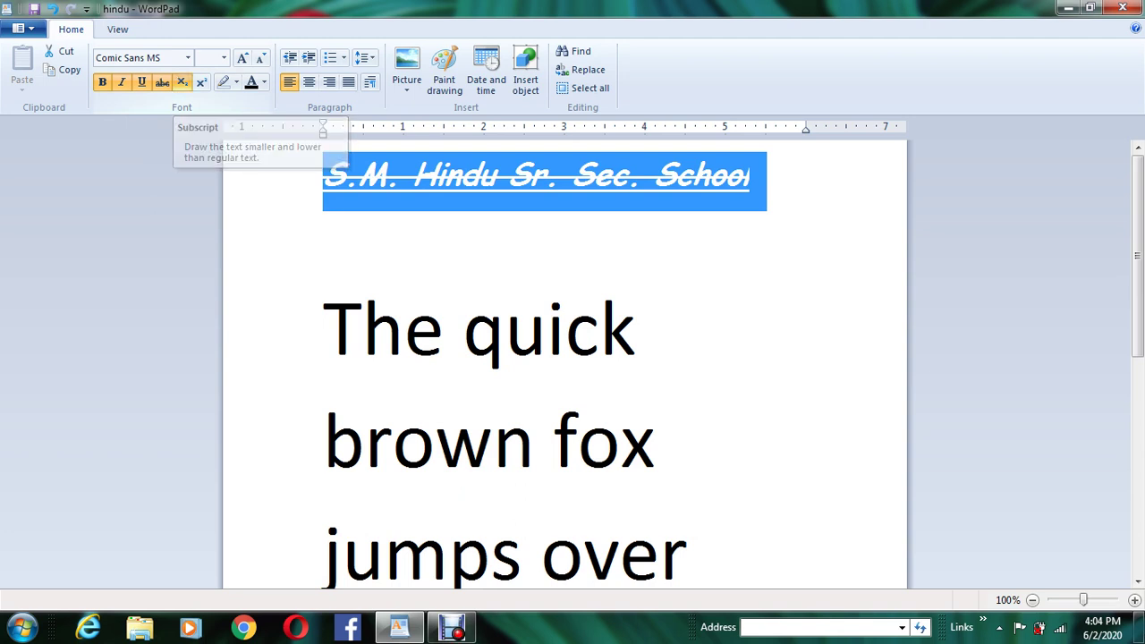
click(181, 82)
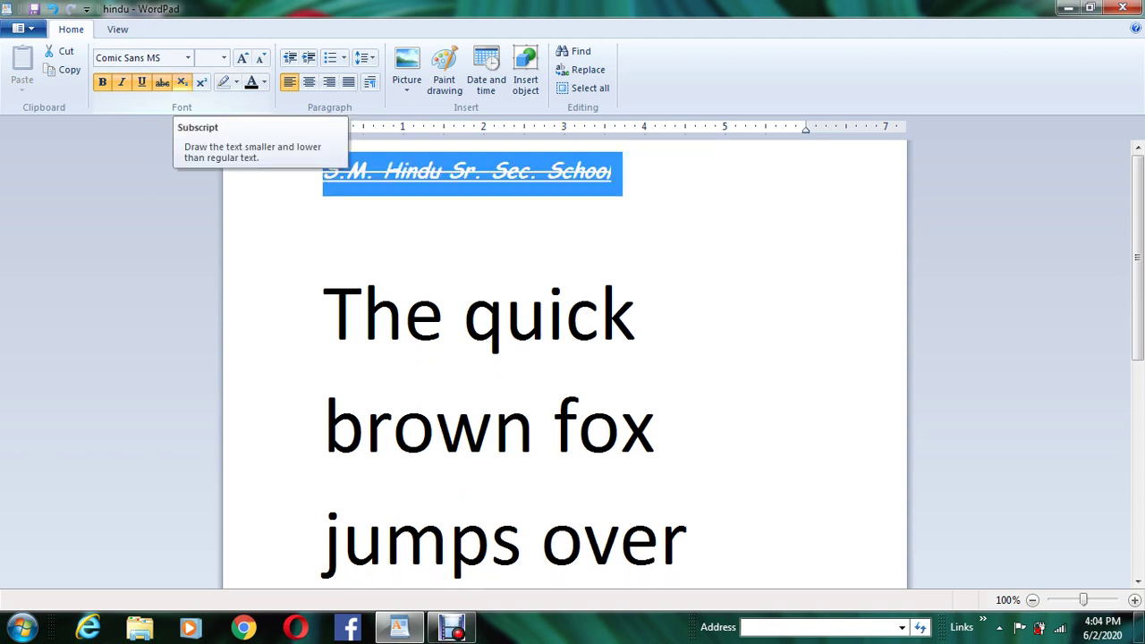
Switch the first heading from subscript to superscript and back again, twice
click(201, 82)
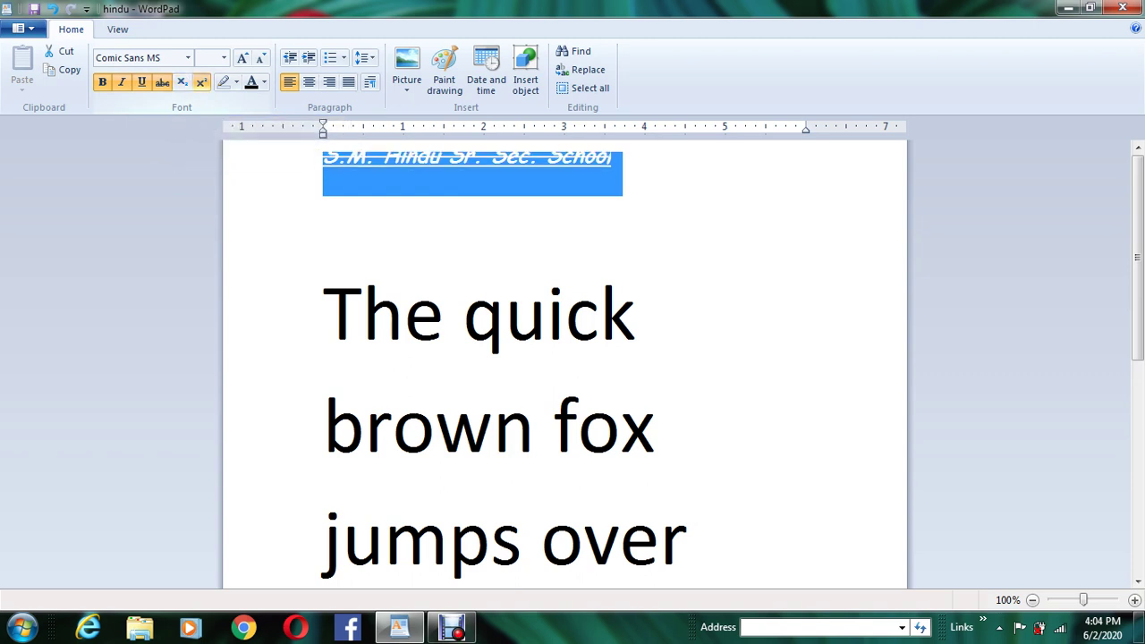
click(201, 82)
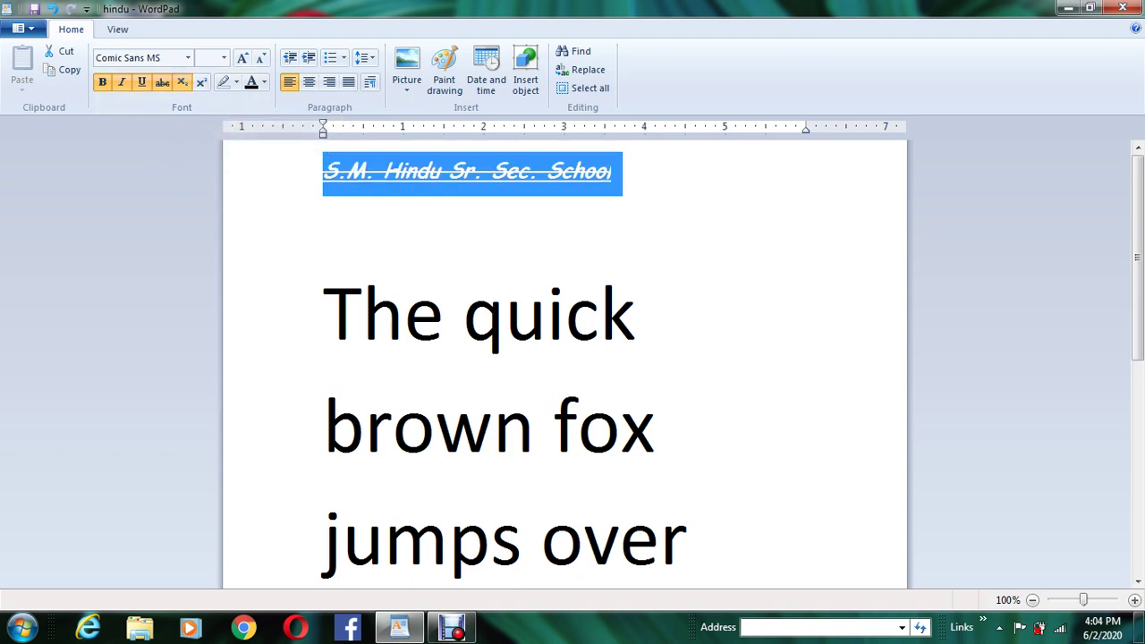
click(202, 81)
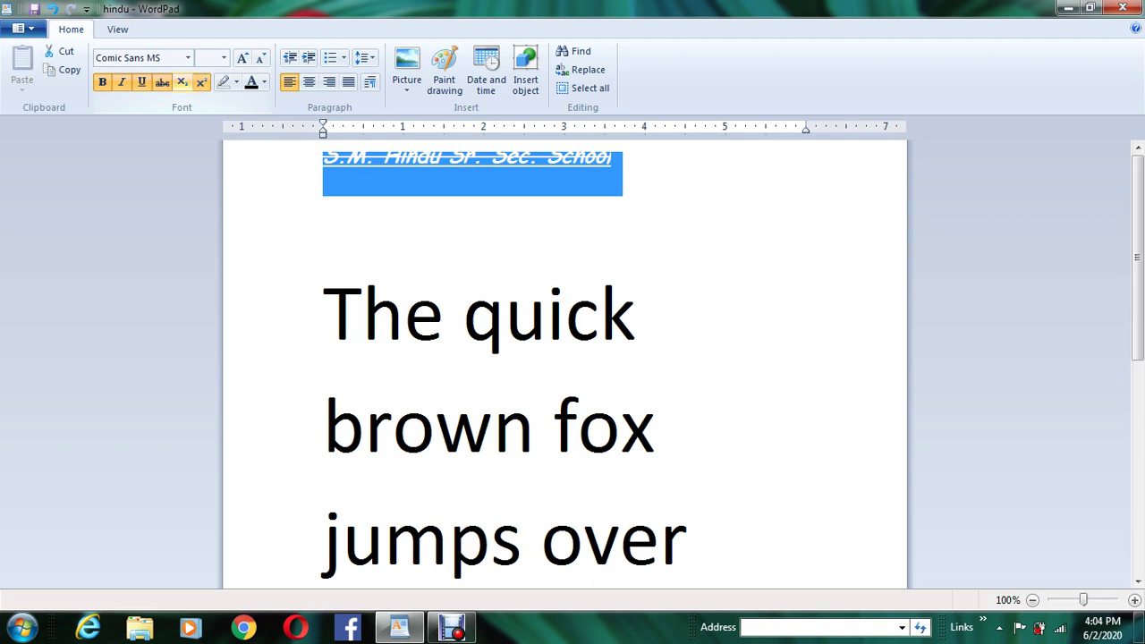
click(201, 82)
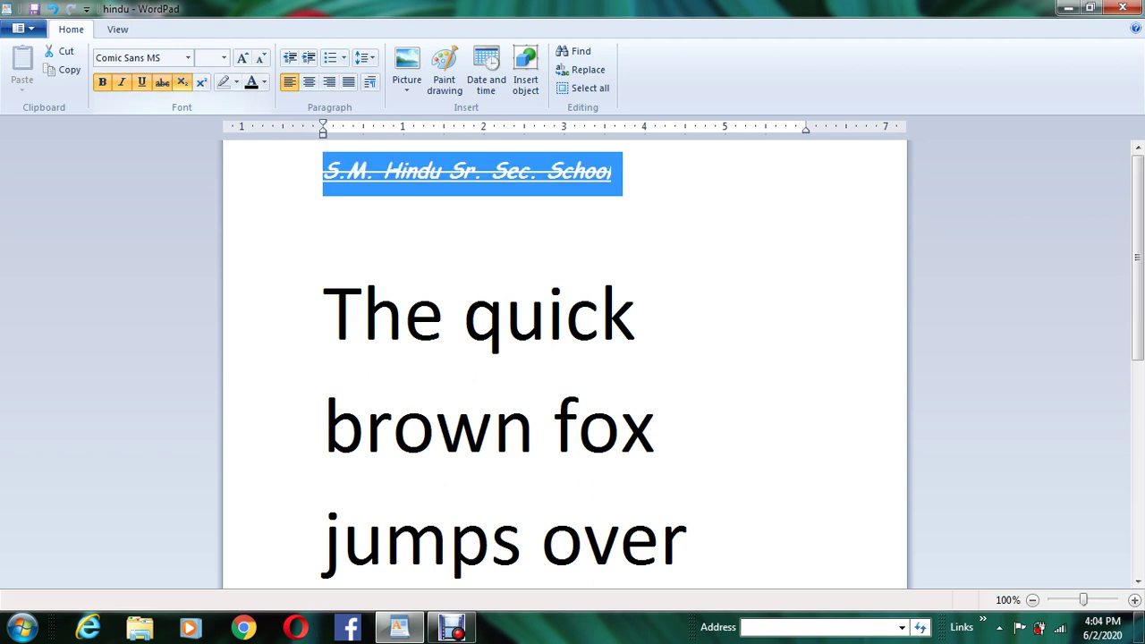
Remove subscript, bold, italic, underline and strikethrough from the first heading
click(182, 82)
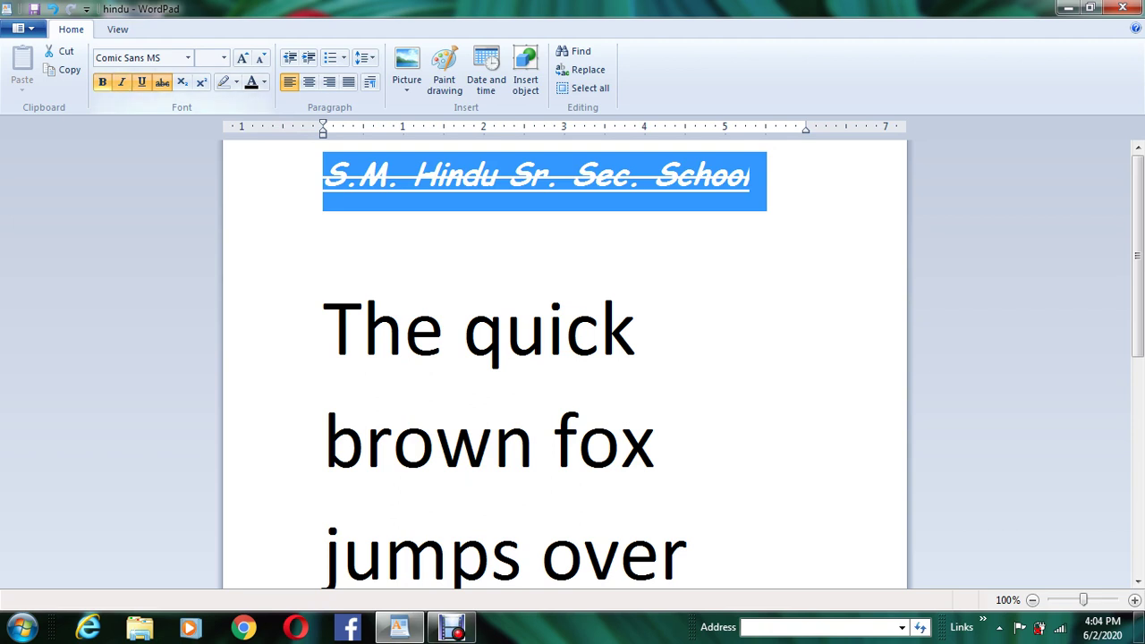
click(102, 82)
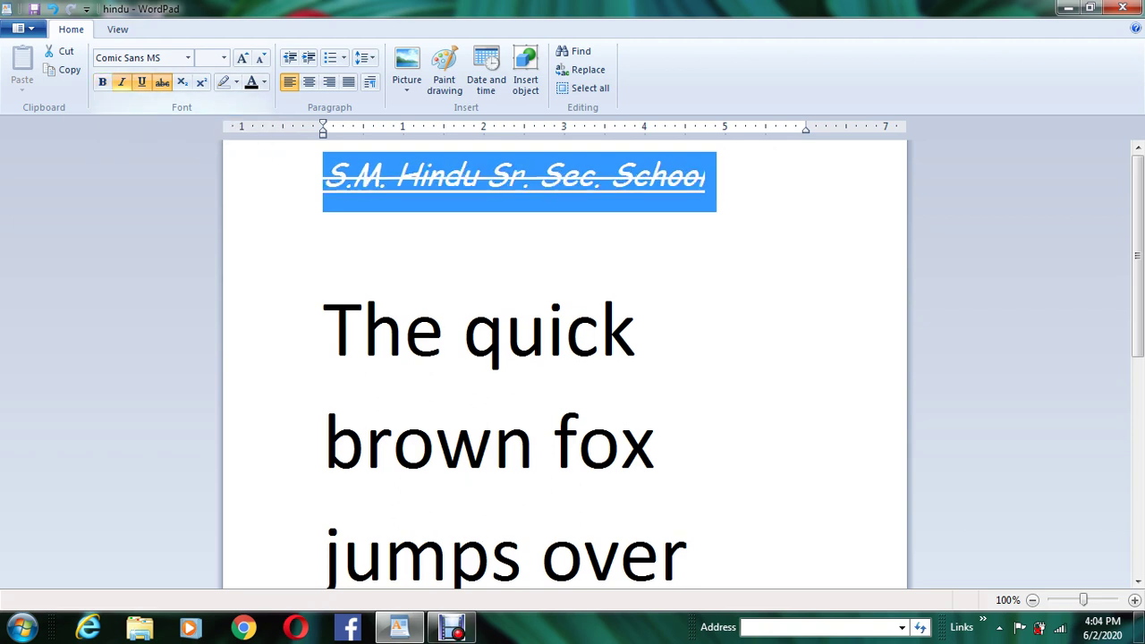
click(121, 82)
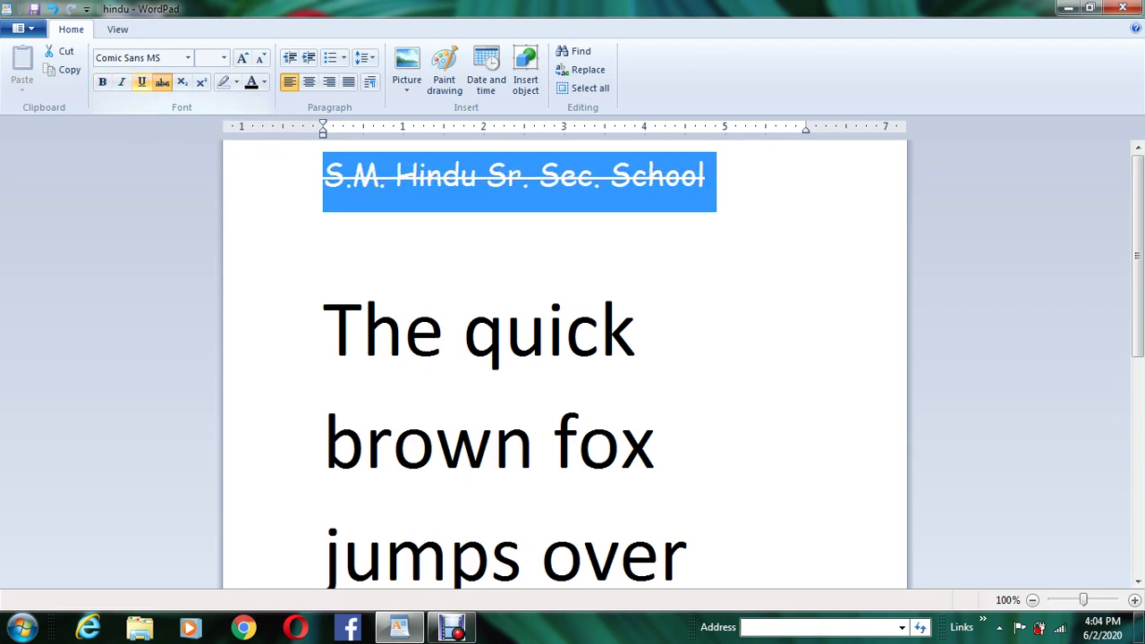
click(162, 81)
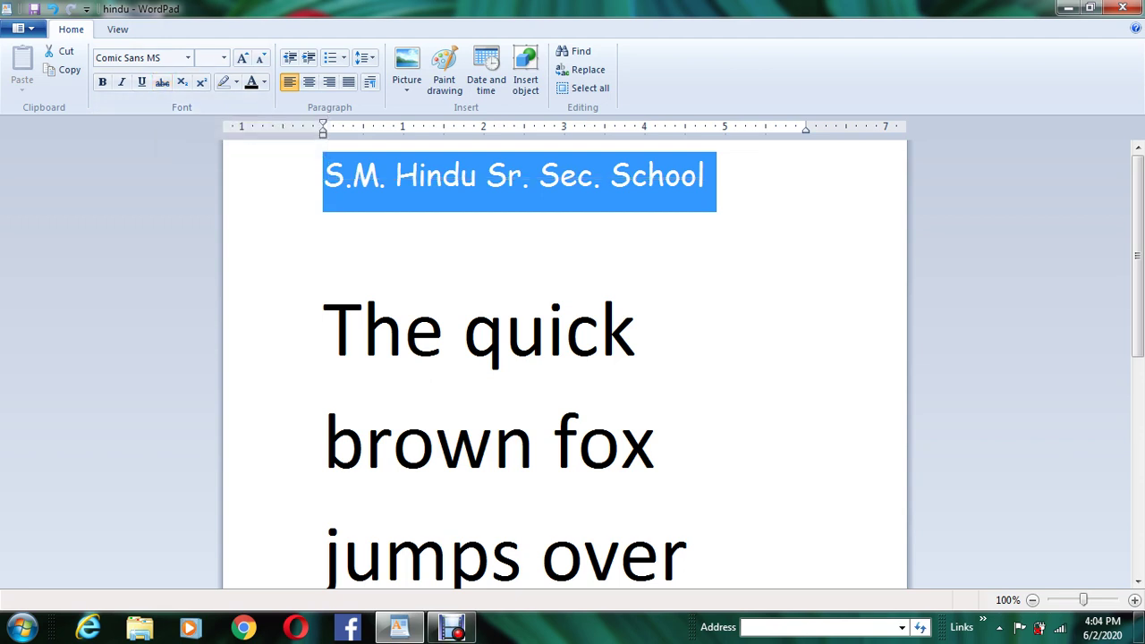
Add a new line between the heading and the fox sentence and enter "CO2 + H2O" on it
click(324, 237)
key(Return)
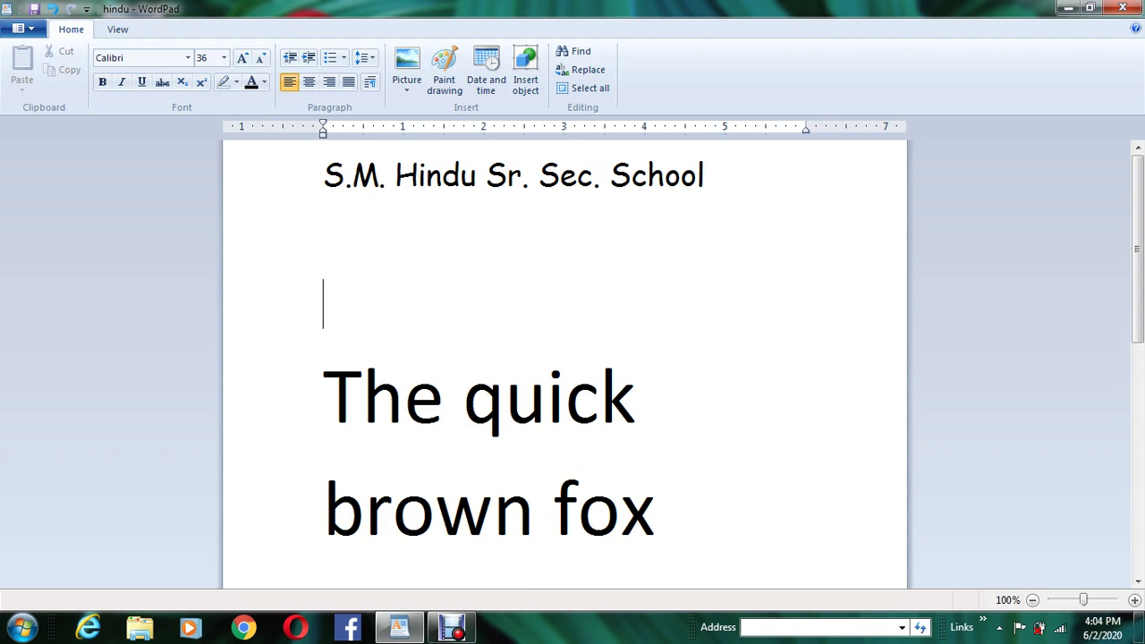
text(c)
key(shift+Left)
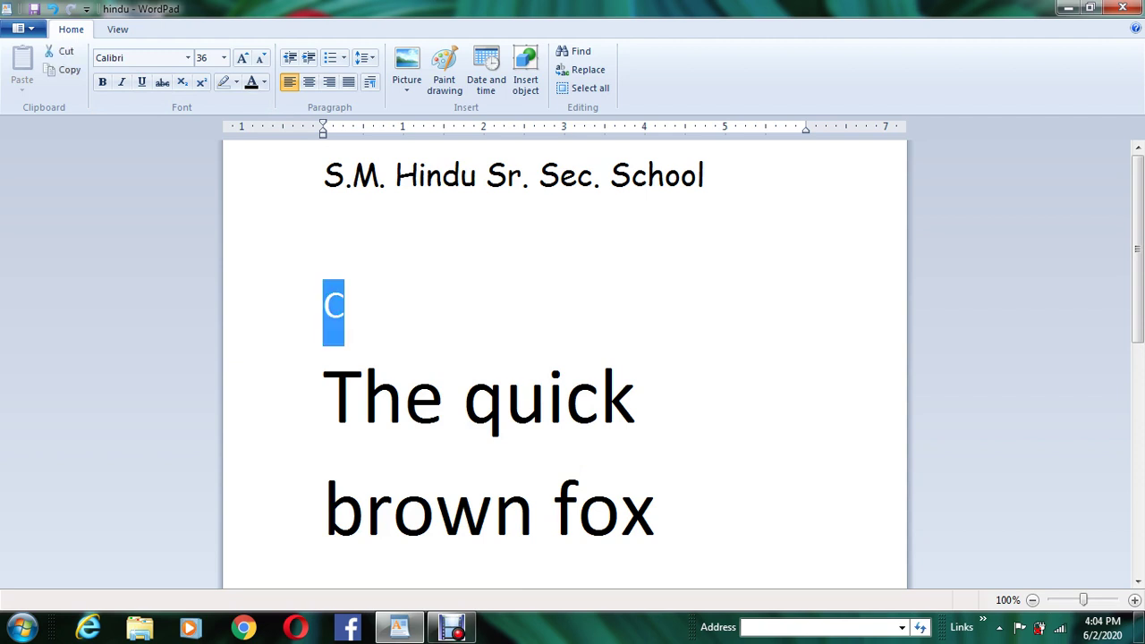
text(o)
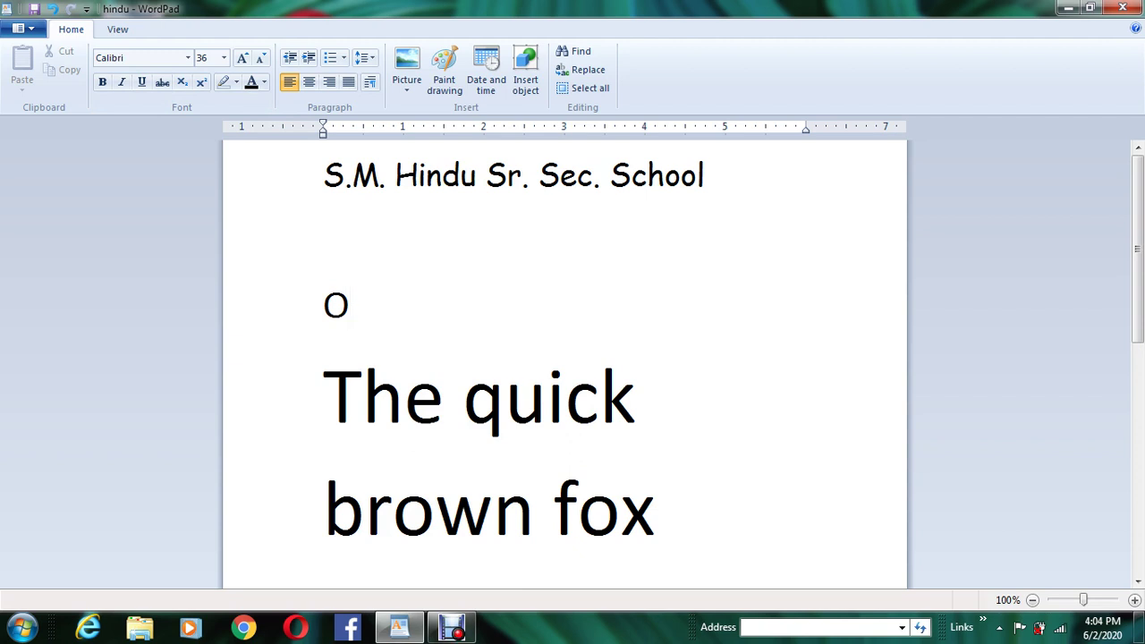
key(BackSpace)
text(co2)
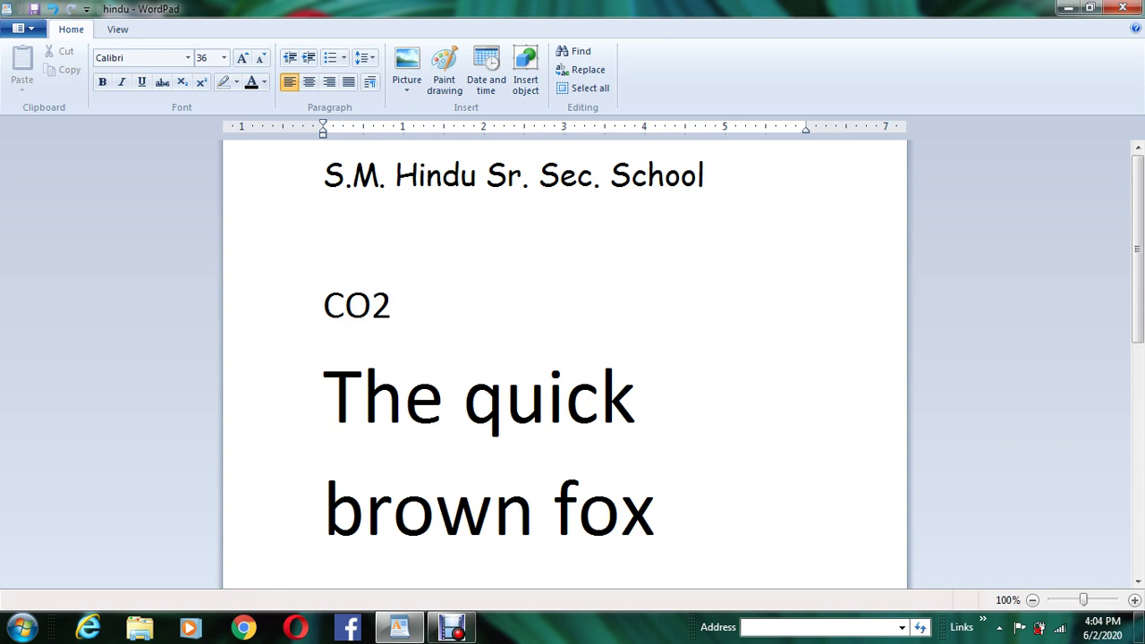
text( + H2)
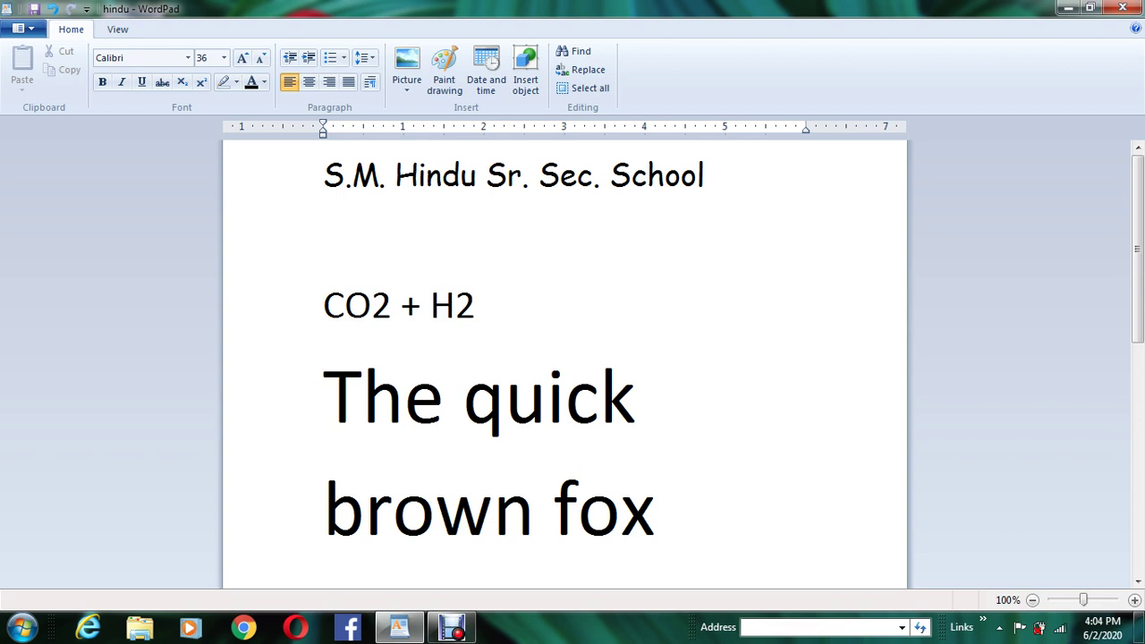
text(O)
Format the 2 in "CO2" as subscript, and deselect it
click(371, 305)
key(shift+Right)
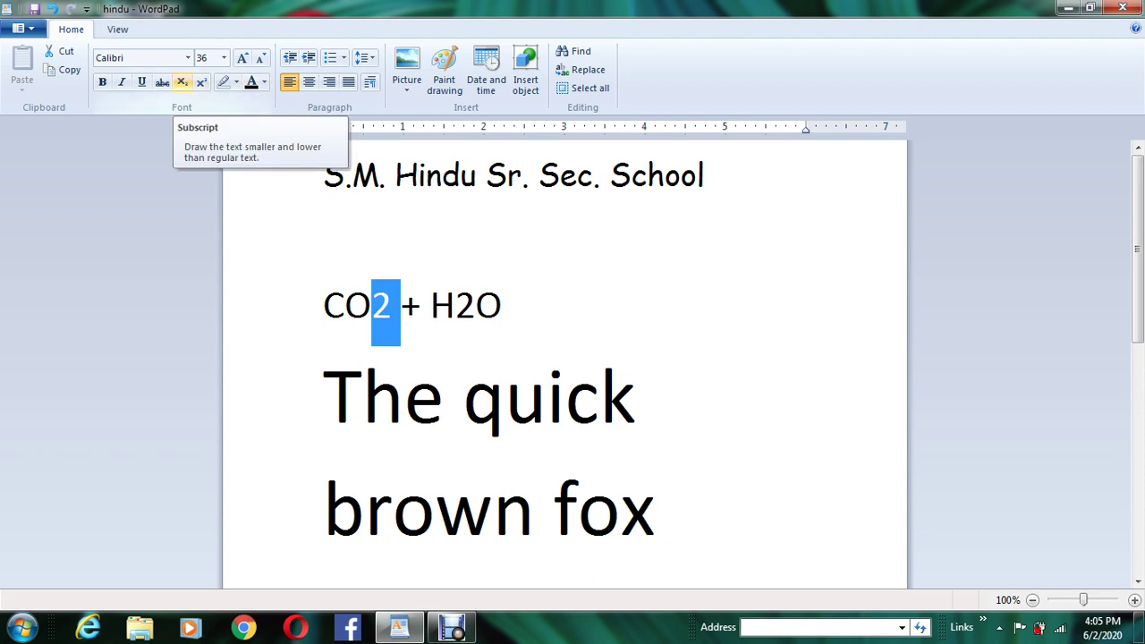
click(182, 81)
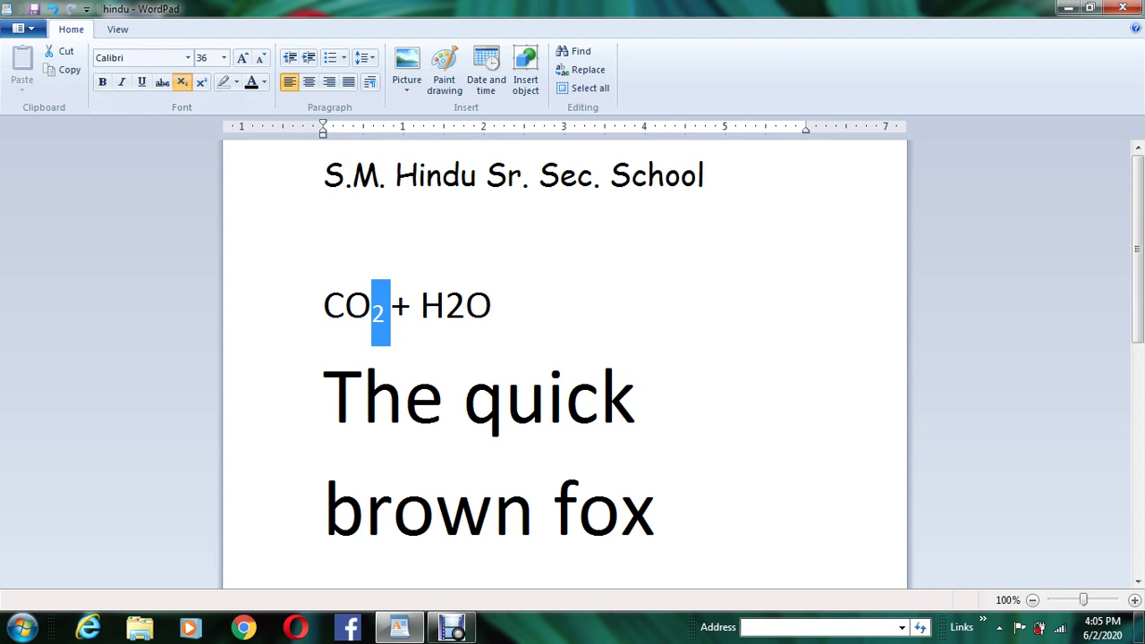
click(411, 305)
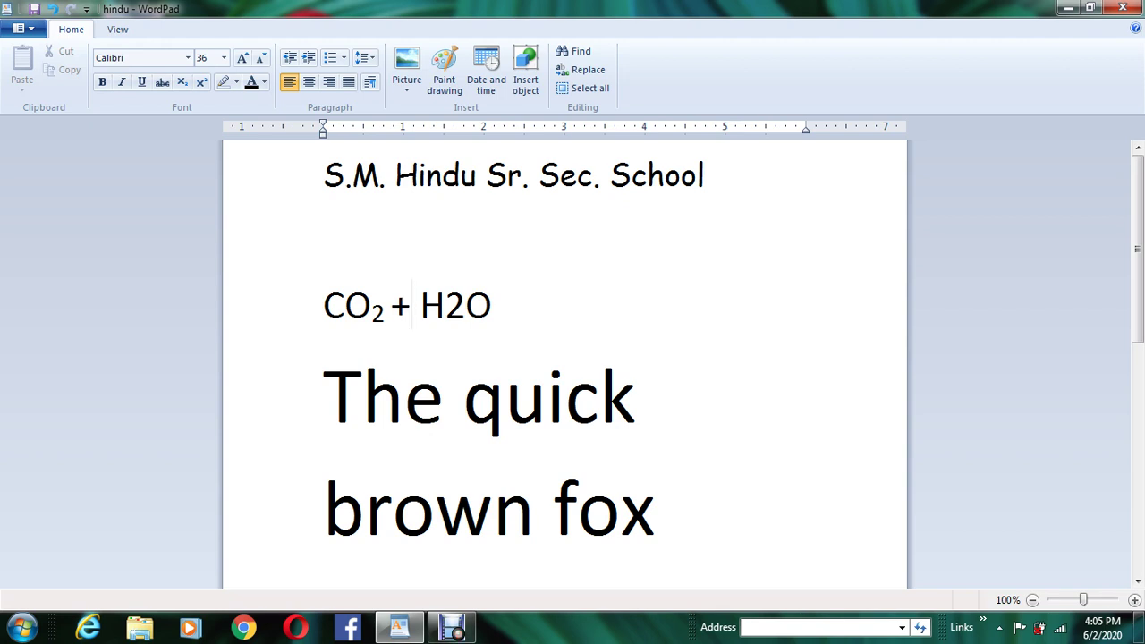
Format the 2 in "H2O" as subscript
click(446, 305)
key(shift+End)
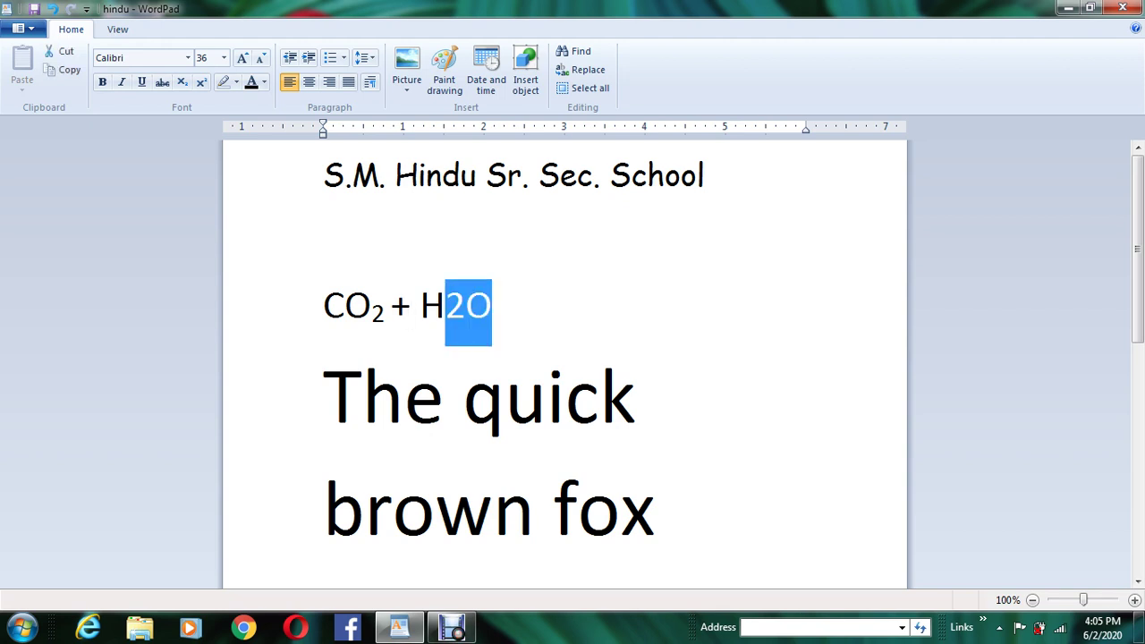
key(shift+Left)
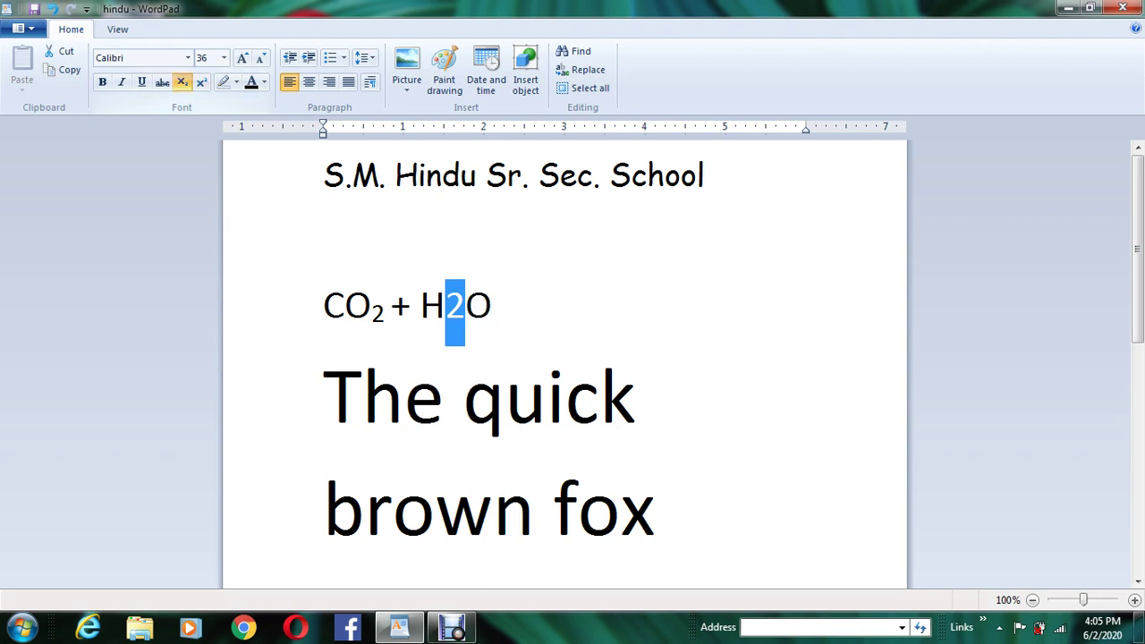
click(182, 81)
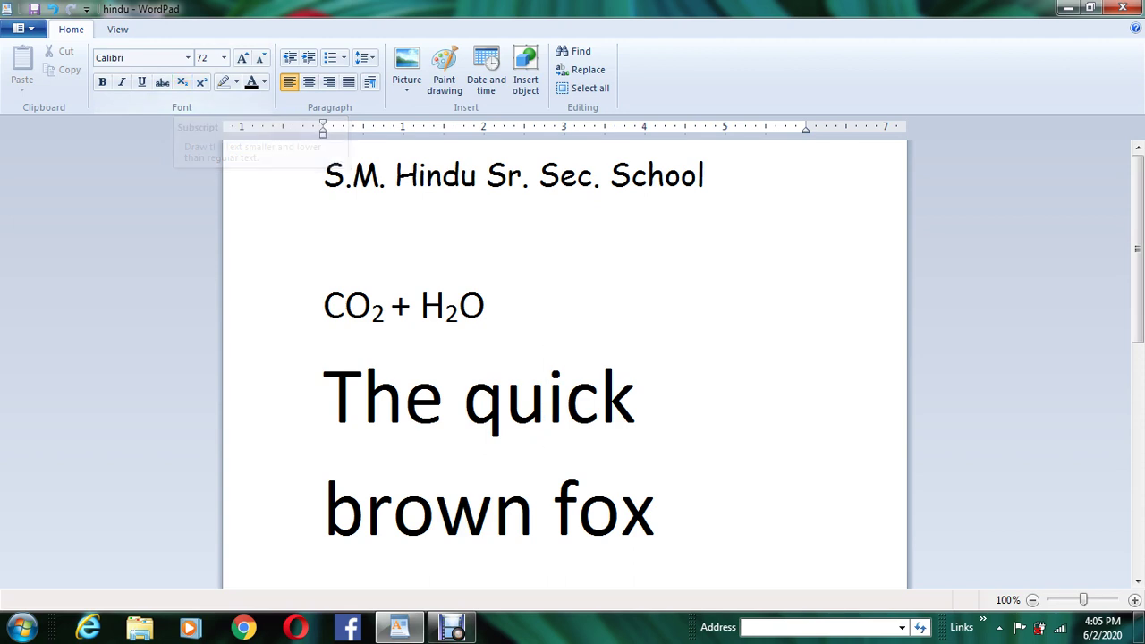
Add a new line below the "CO2 + H2O" formula and enter "x2+y2" on it
click(484, 306)
key(Return)
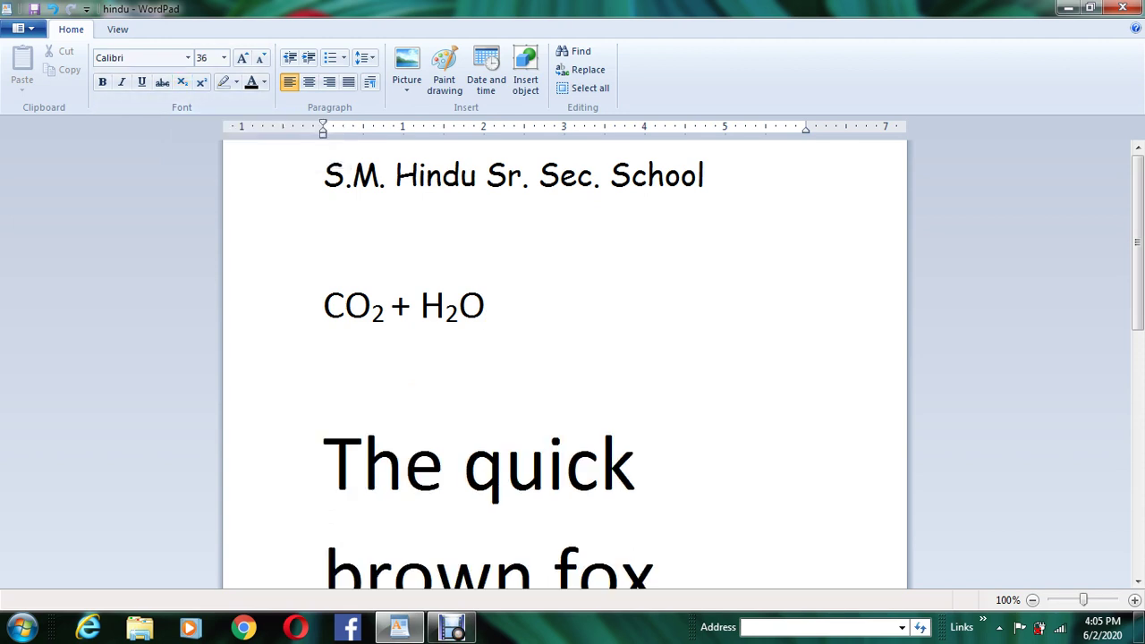
text(x2+y2)
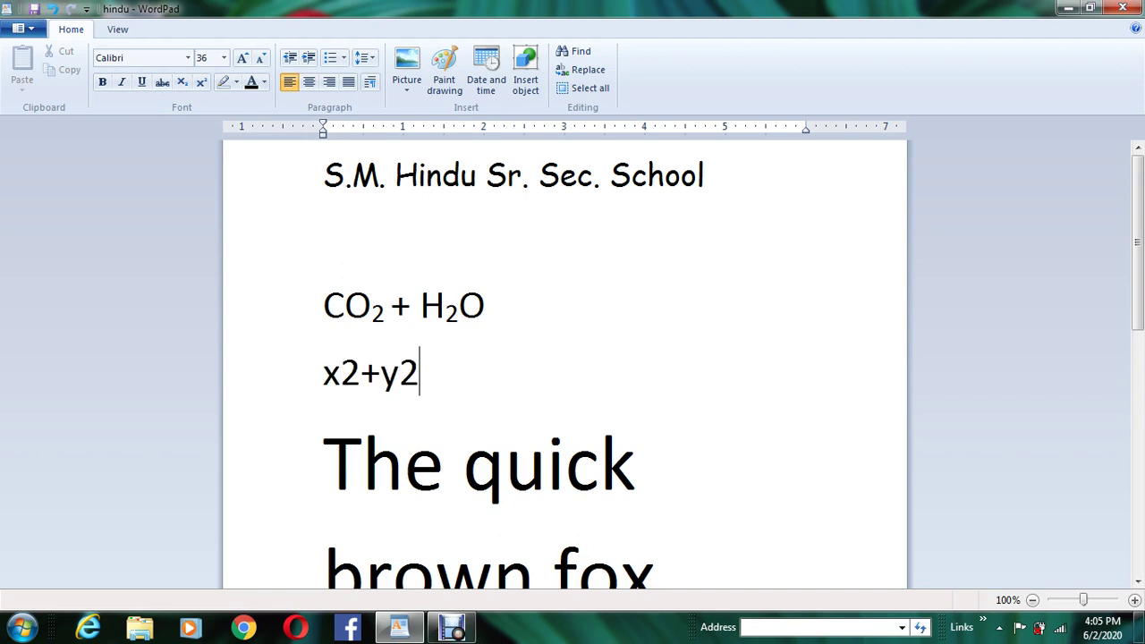
Format both 2s in "x2+y2" as superscript, and deselect the text
click(341, 372)
key(shift+Right)
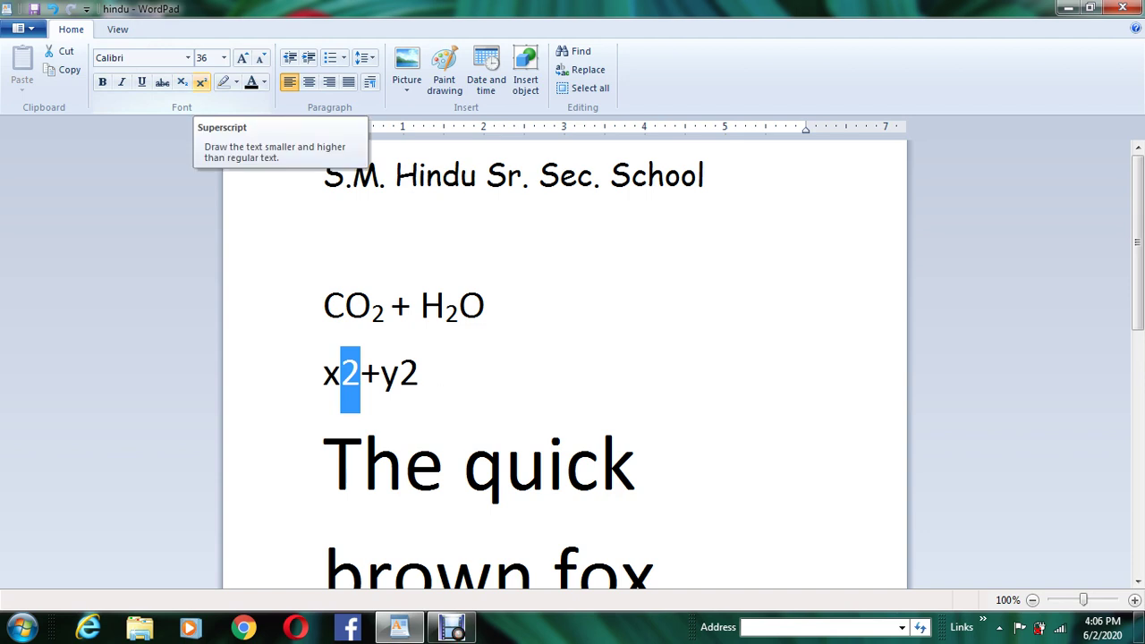
click(201, 82)
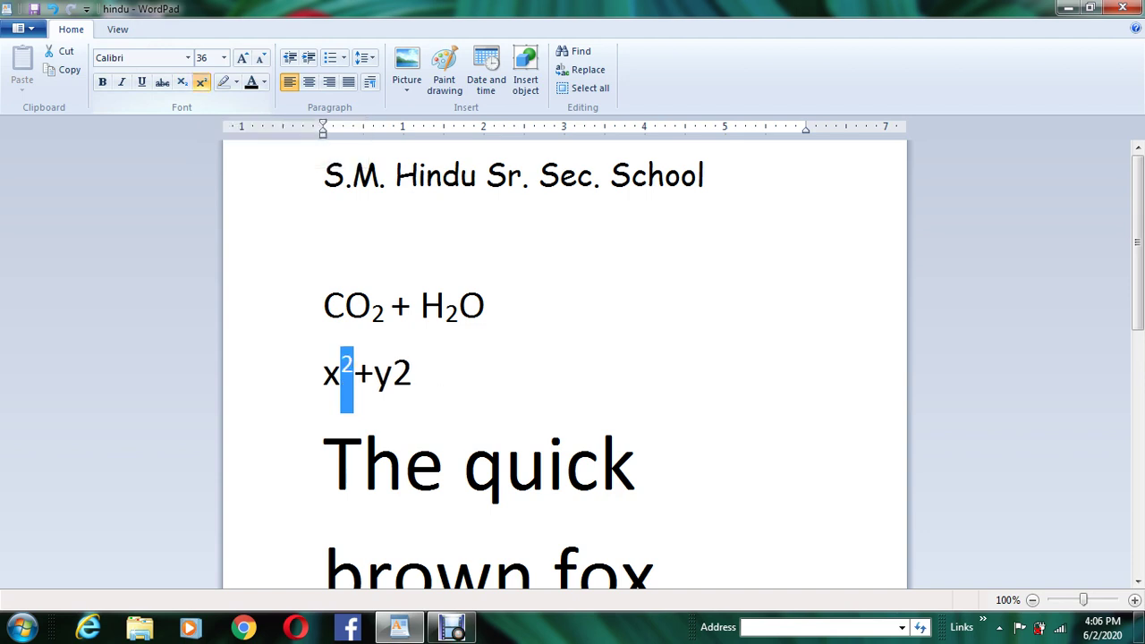
click(392, 372)
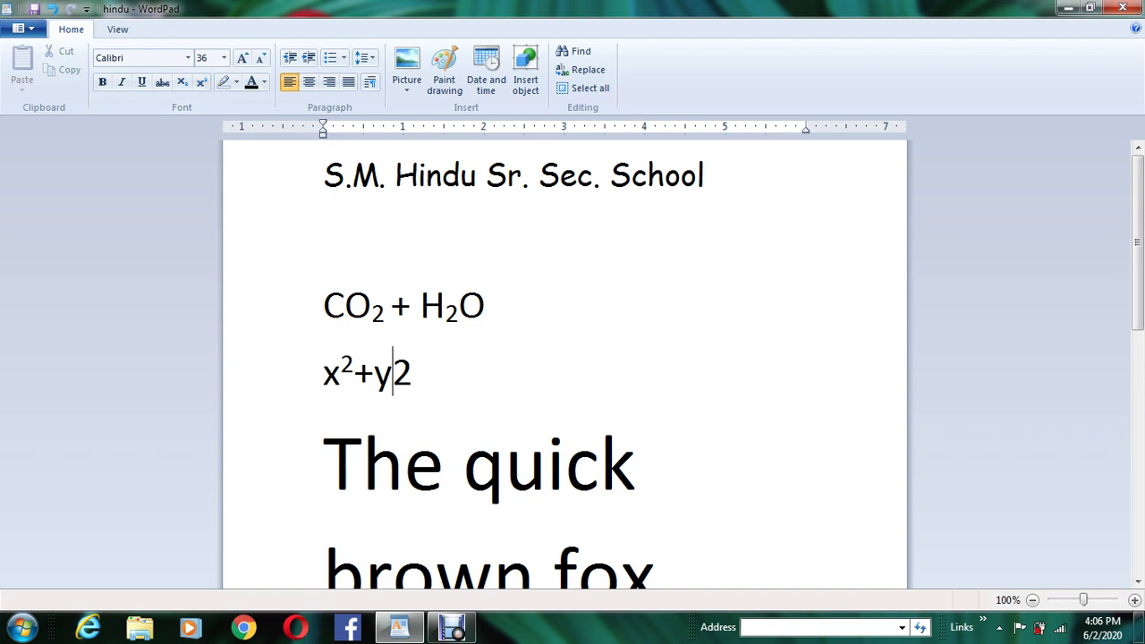
key(shift+Right)
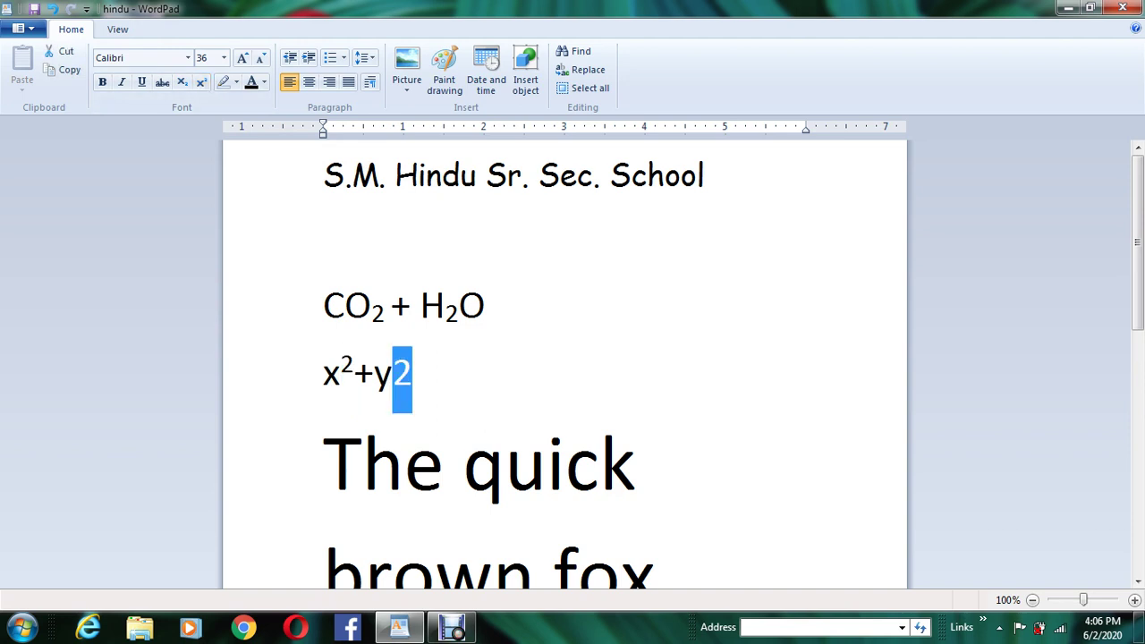
click(201, 81)
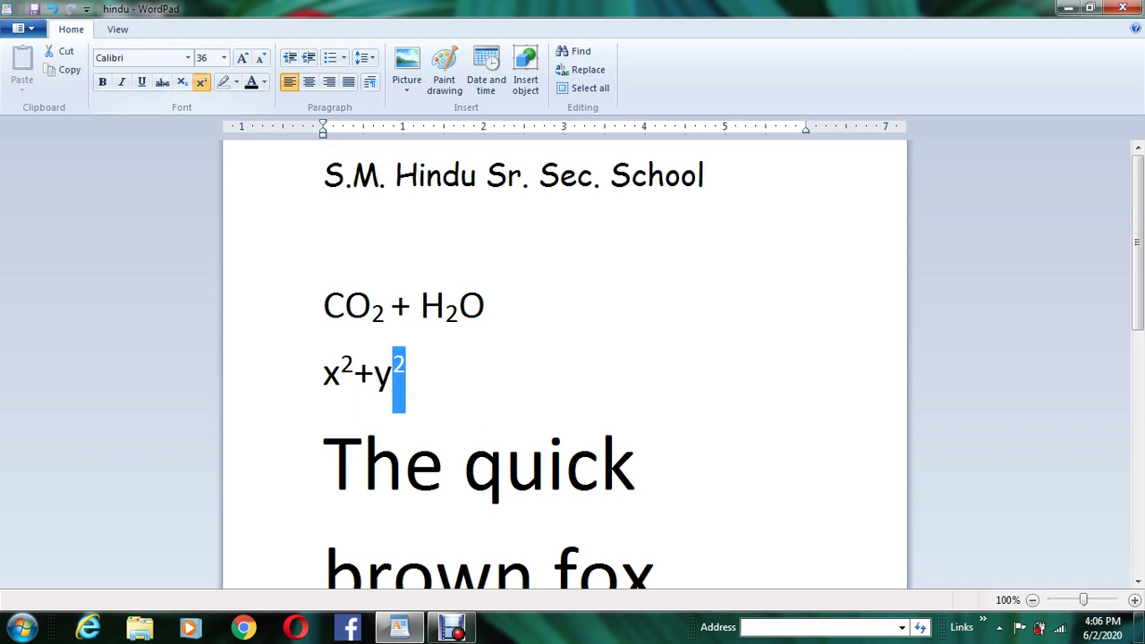
key(Right)
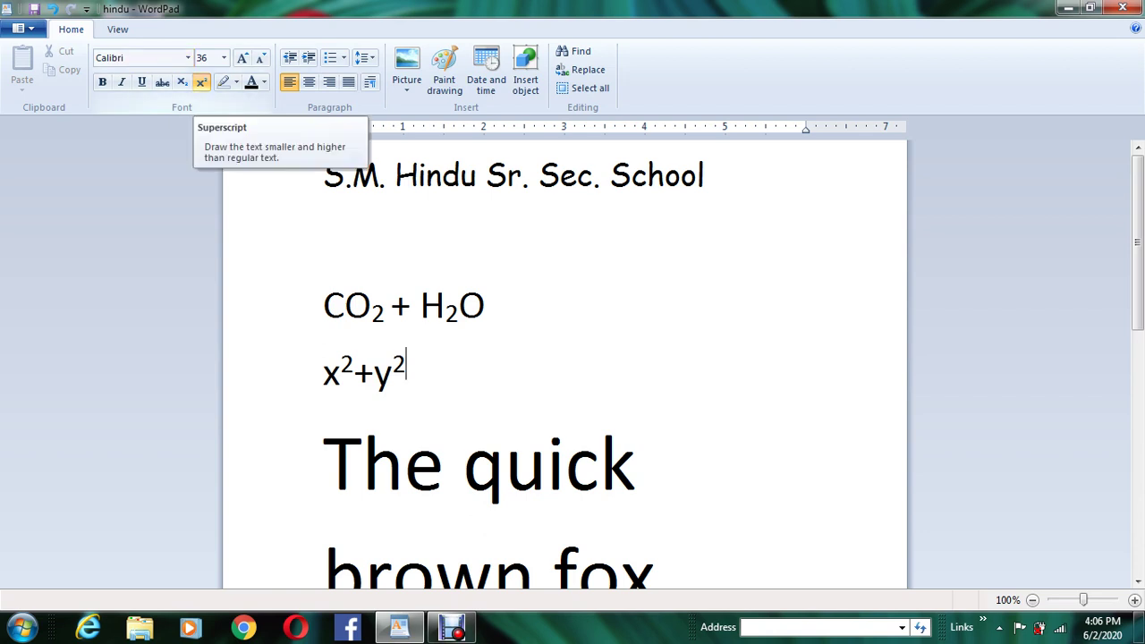
click(443, 463)
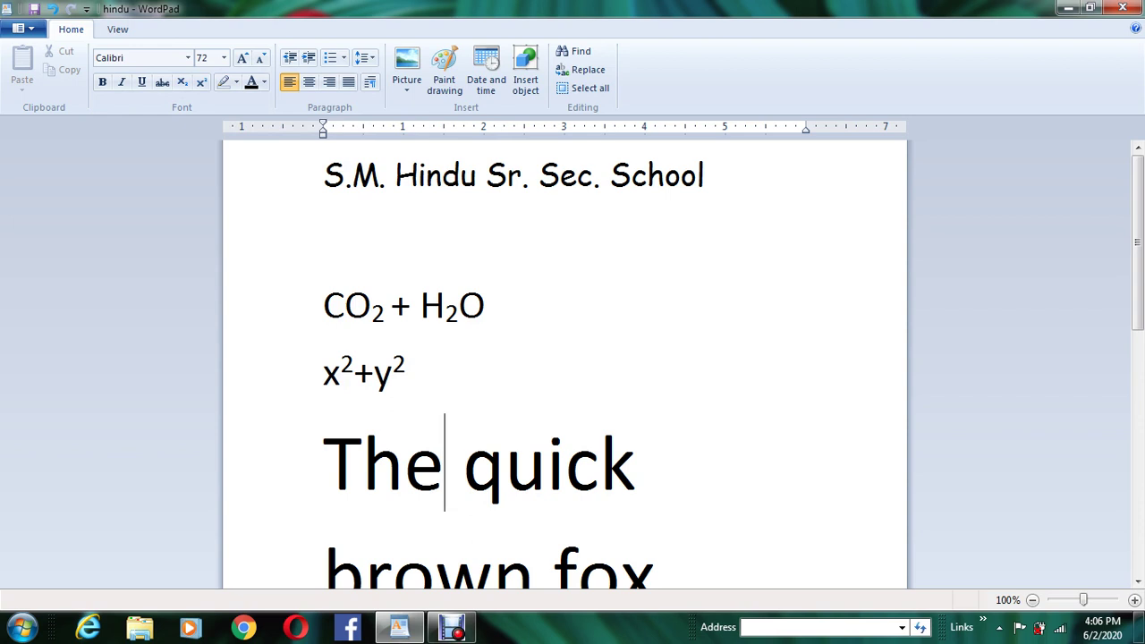
Add a new line below the "x2+y2" formula and enter "CO2" on it
click(406, 367)
key(Return)
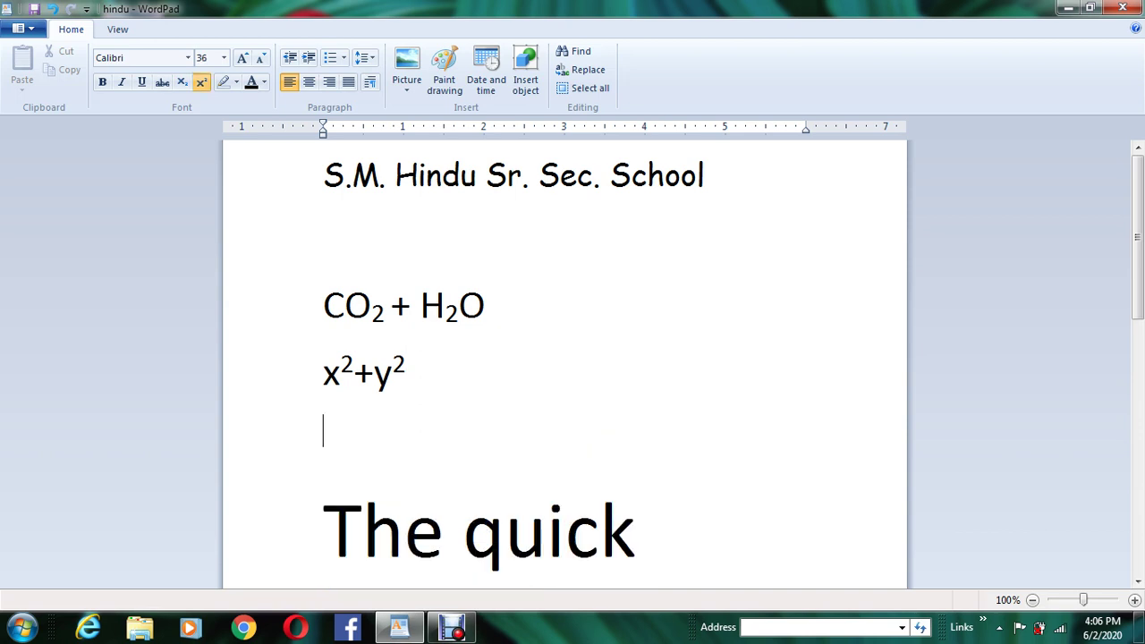
text(CO2)
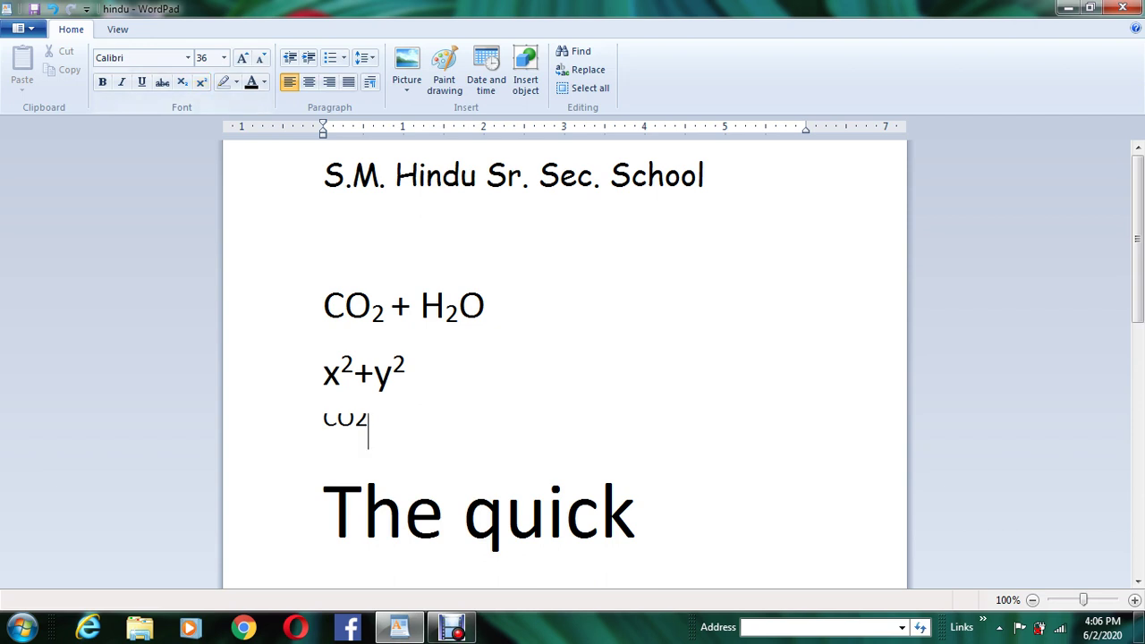
Remove superscript from the new "CO2" line above the fox sentence, and deselect it
key(shift+Home)
key(ctrl+shift+equal)
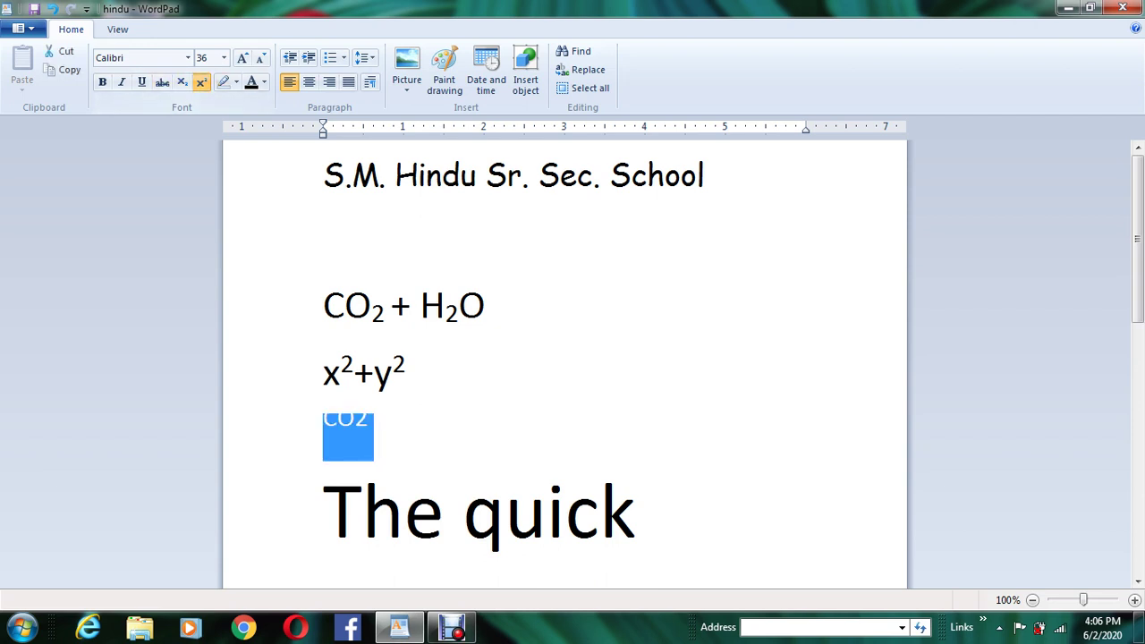
key(ctrl+shift+equal)
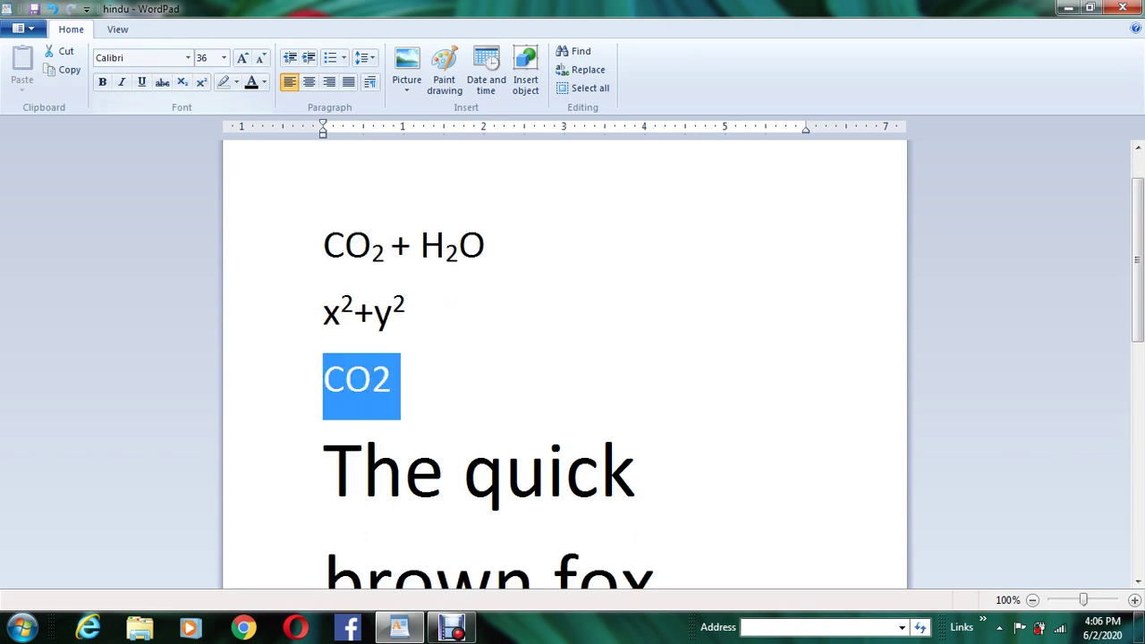
click(391, 379)
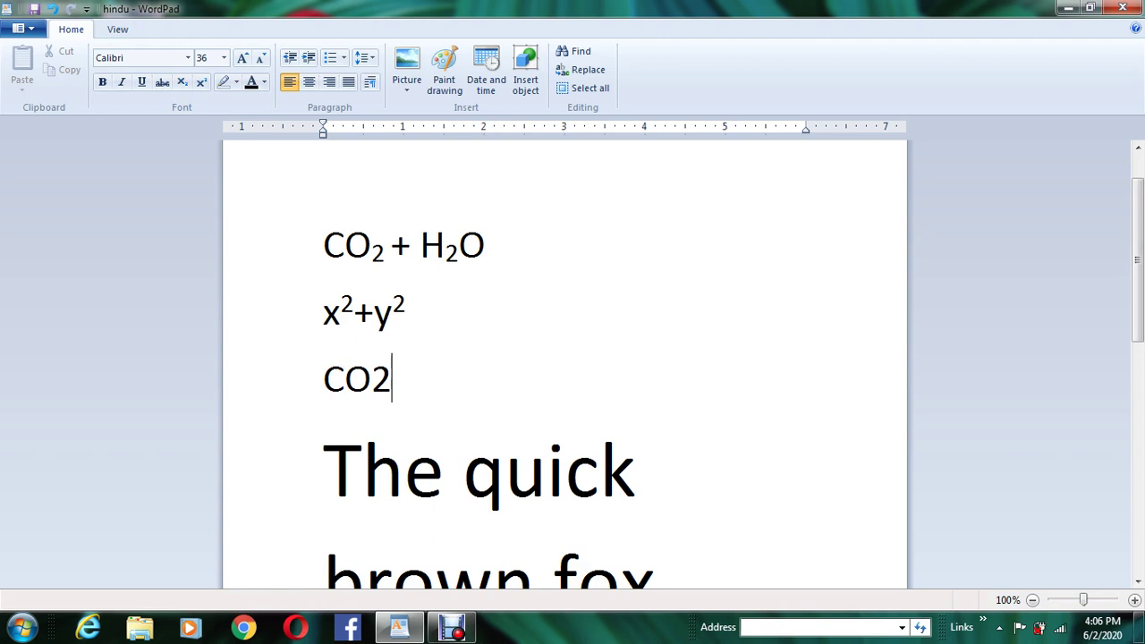
double_click(329, 247)
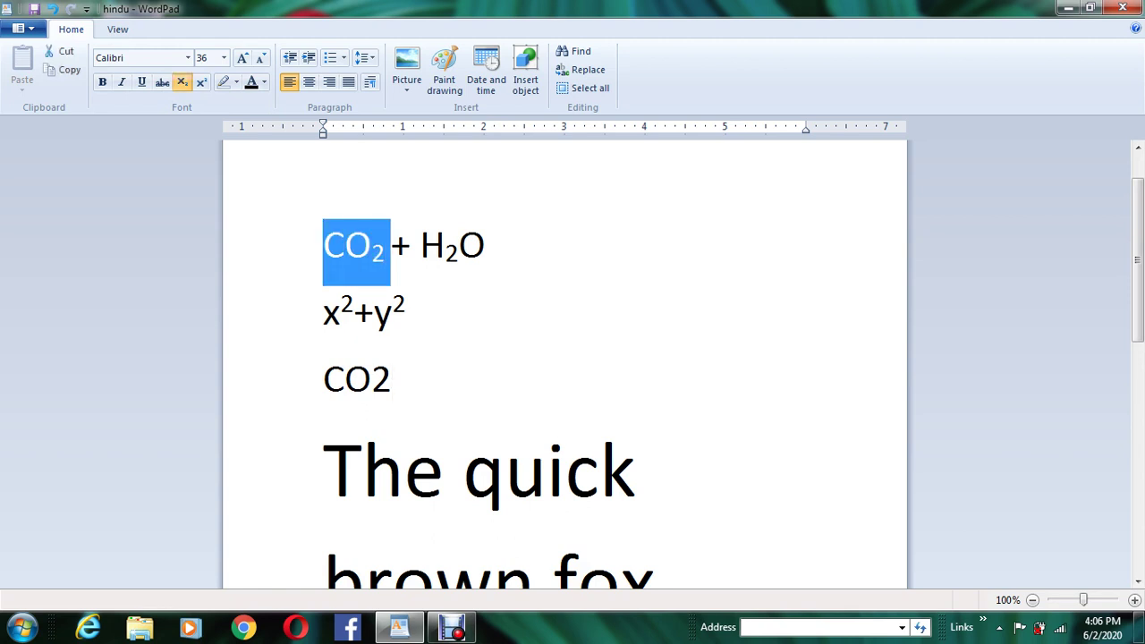
click(406, 312)
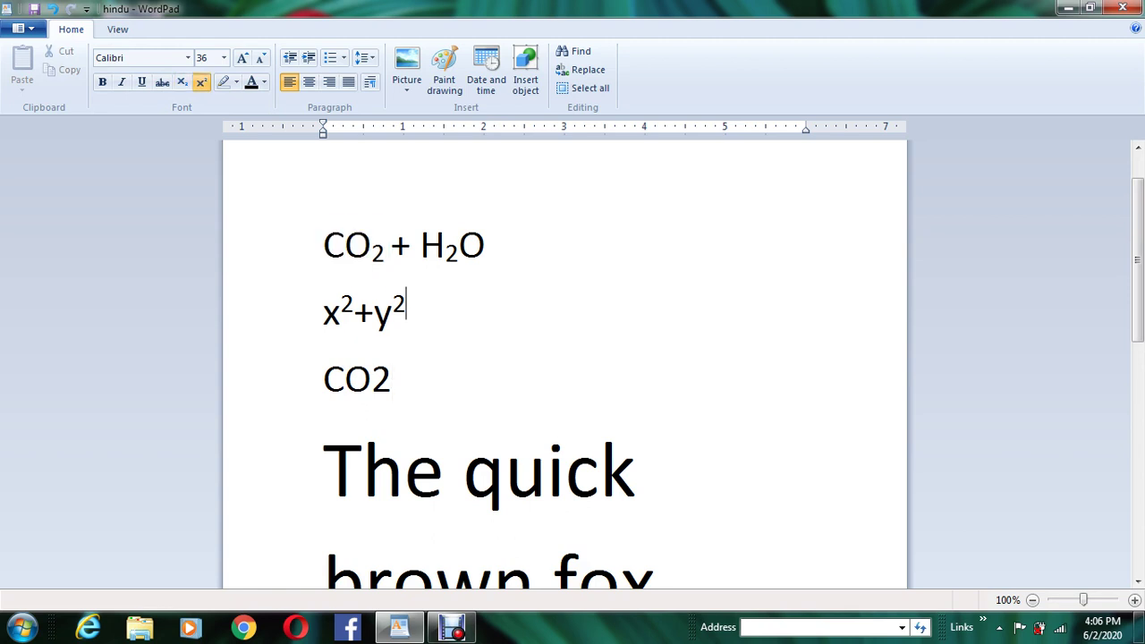
key(Down)
key(shift+Left)
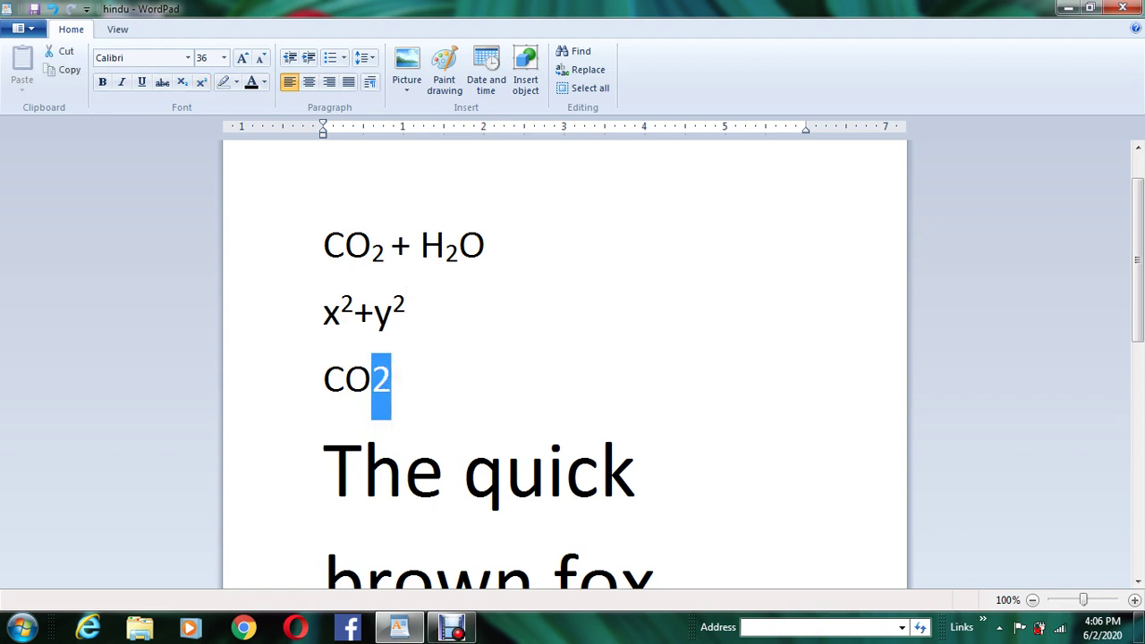
key(Right)
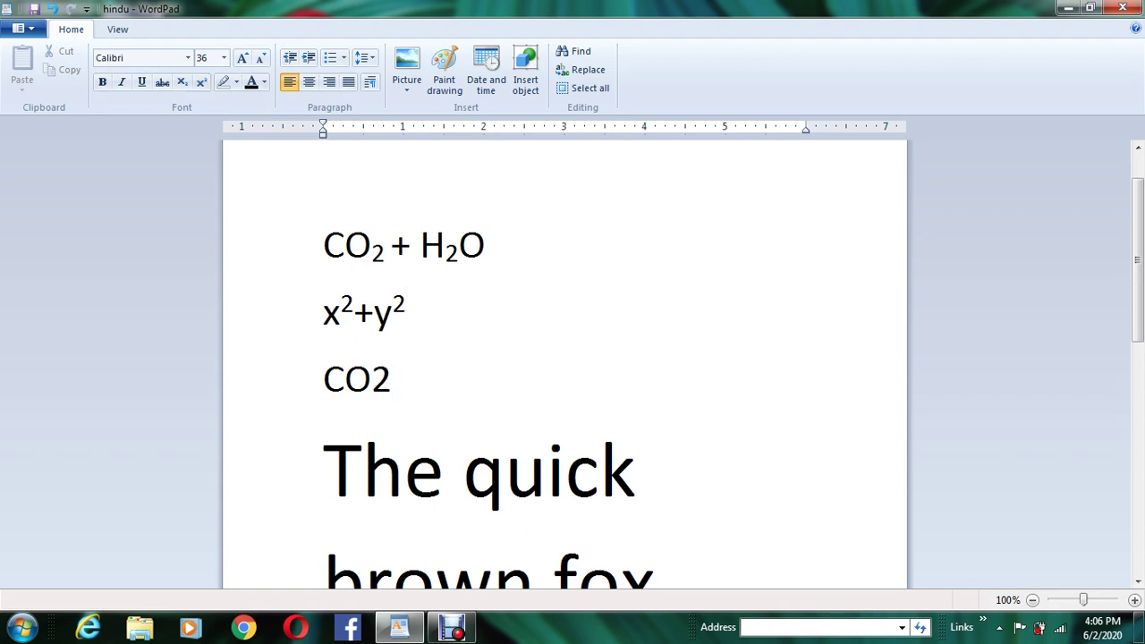
Try subscript on the whole "CO2" line above the fox sentence, and undo it
key(shift+Home)
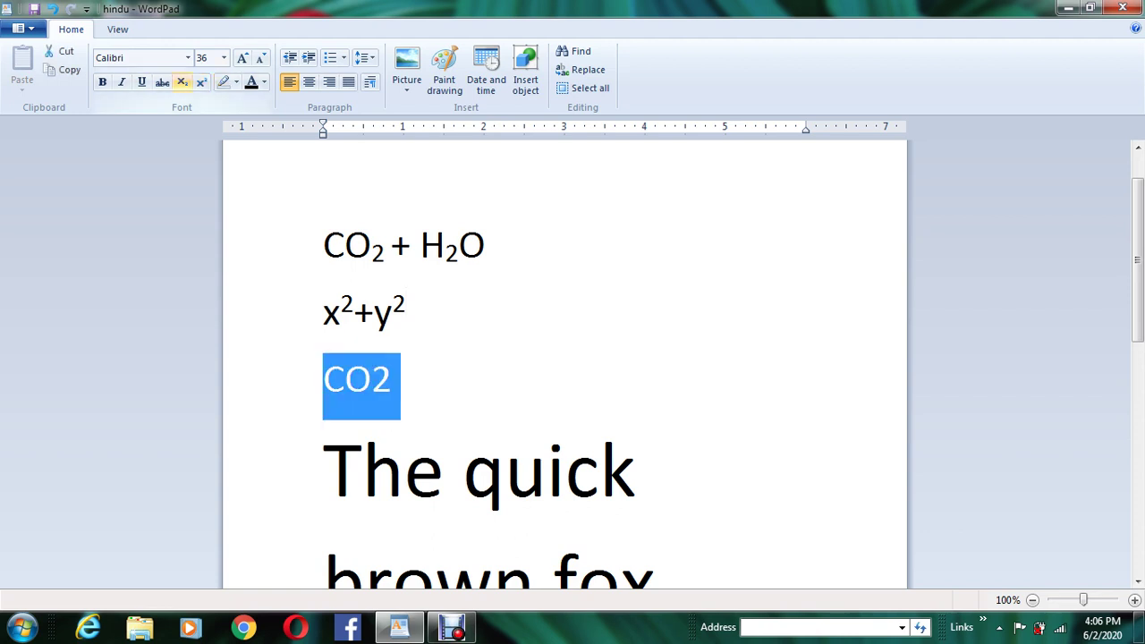
click(181, 82)
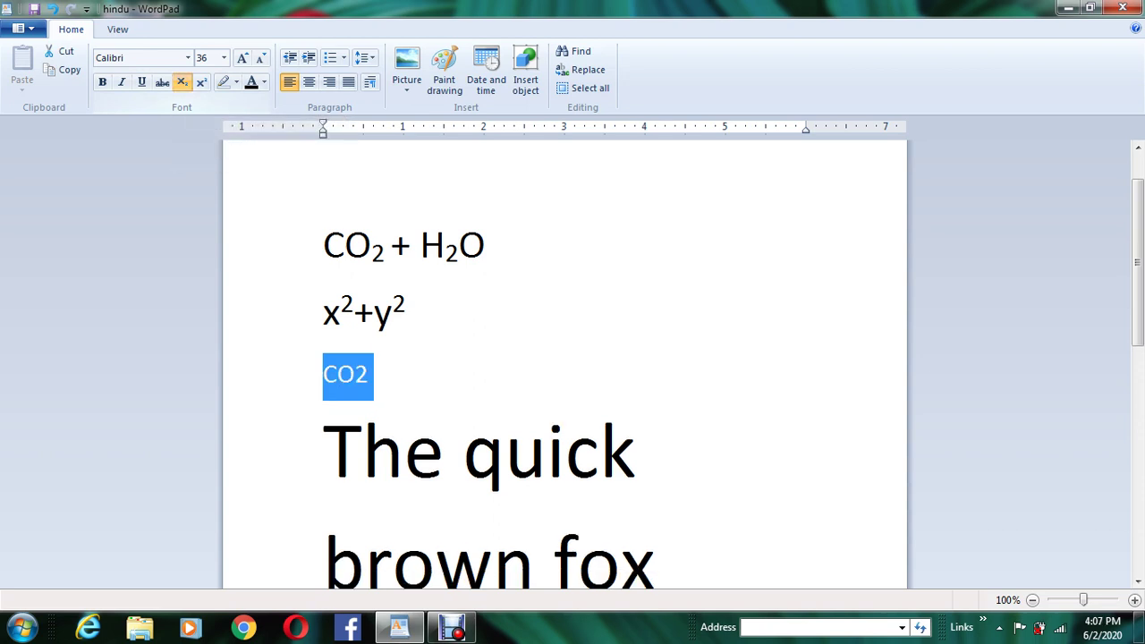
click(484, 244)
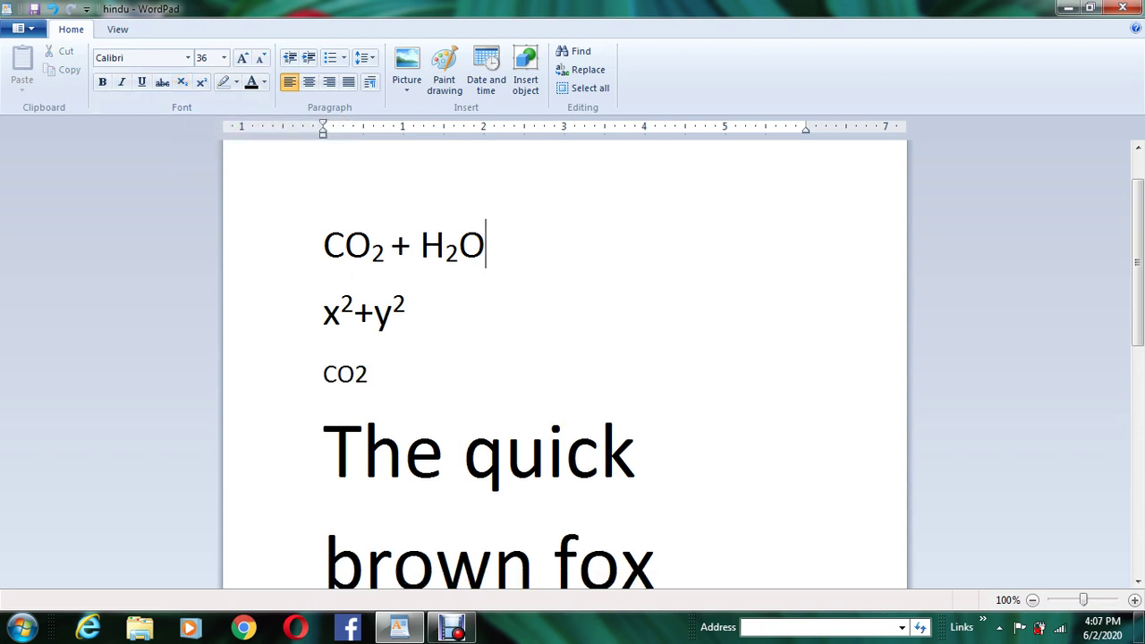
triple_click(402, 244)
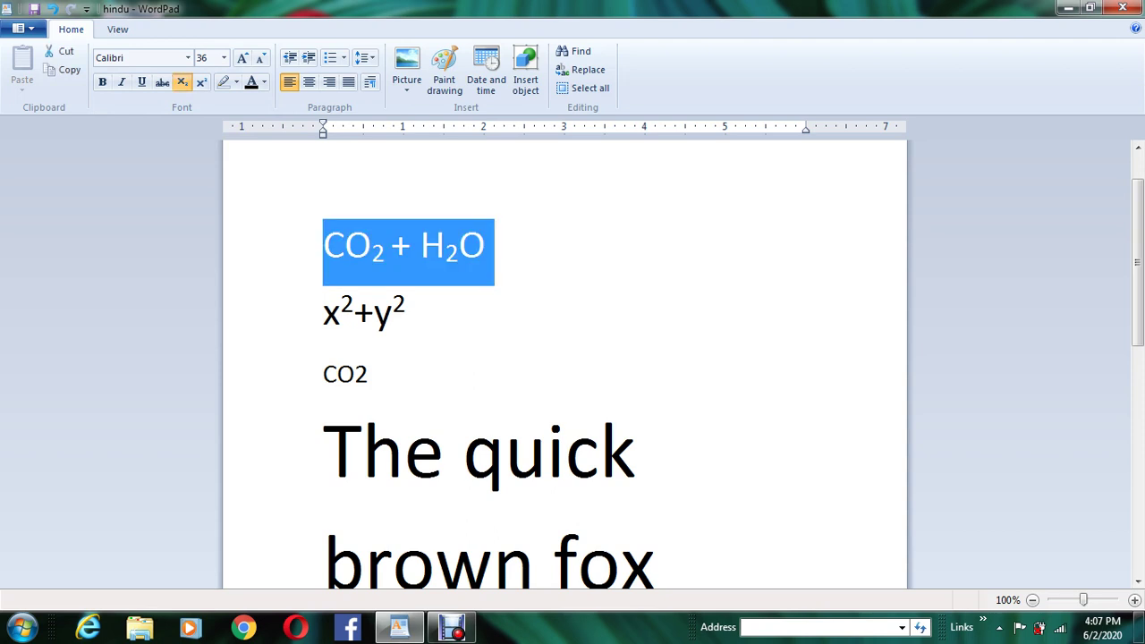
key(shift+Down)
key(shift+Down)
key(Right)
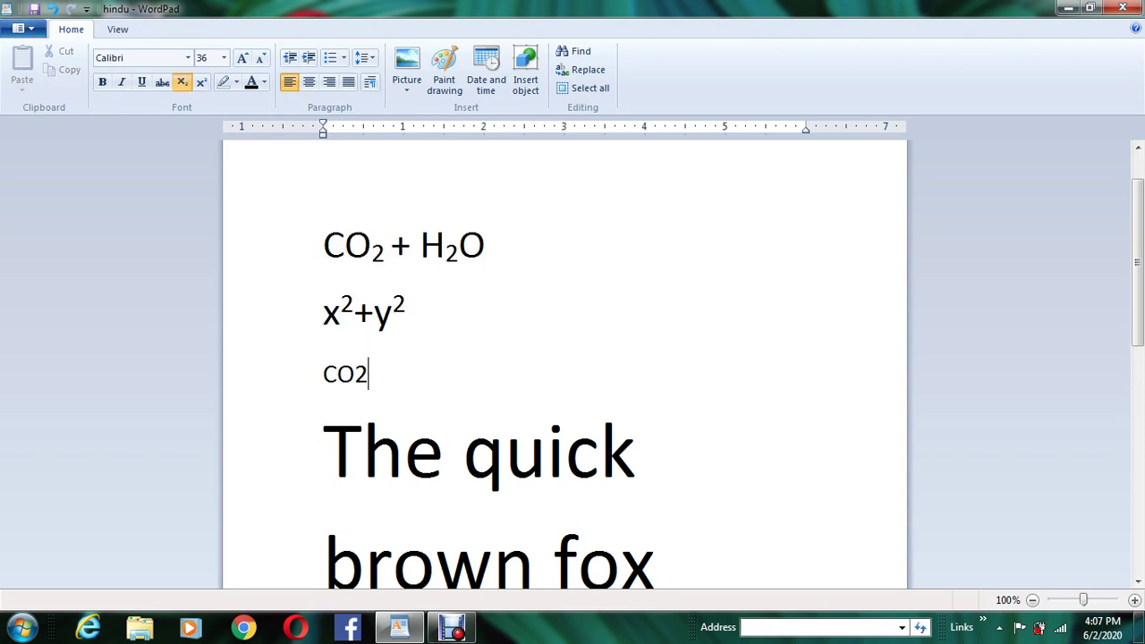
key(Home)
click(53, 9)
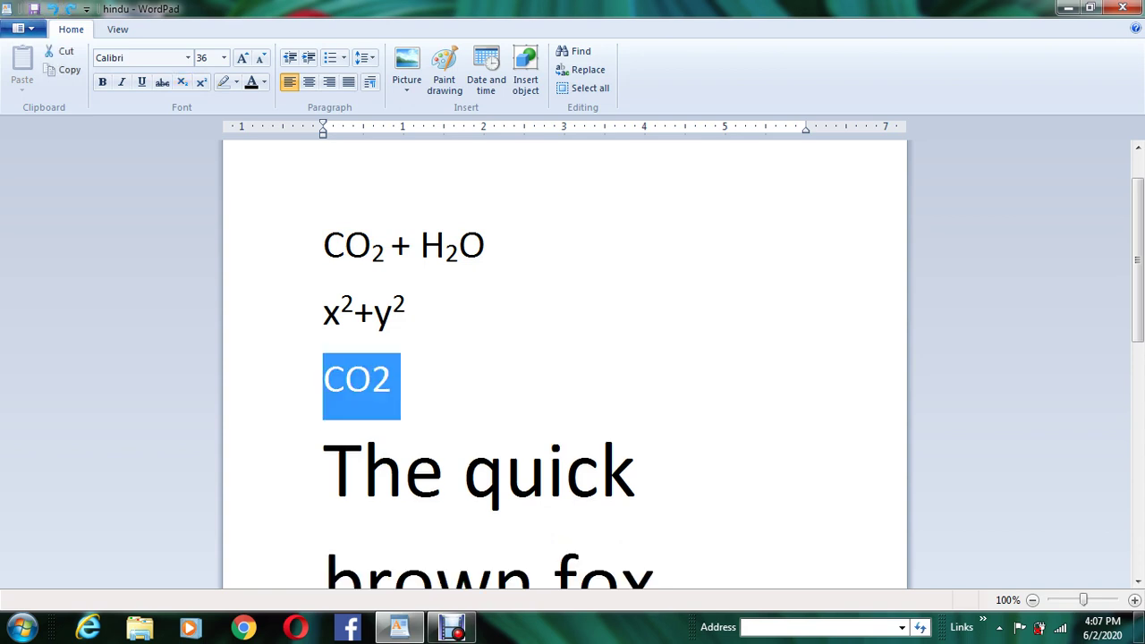
Format only the 2 of the "CO2" line above the fox sentence as subscript, and deselect it
drag(371, 380, 391, 380)
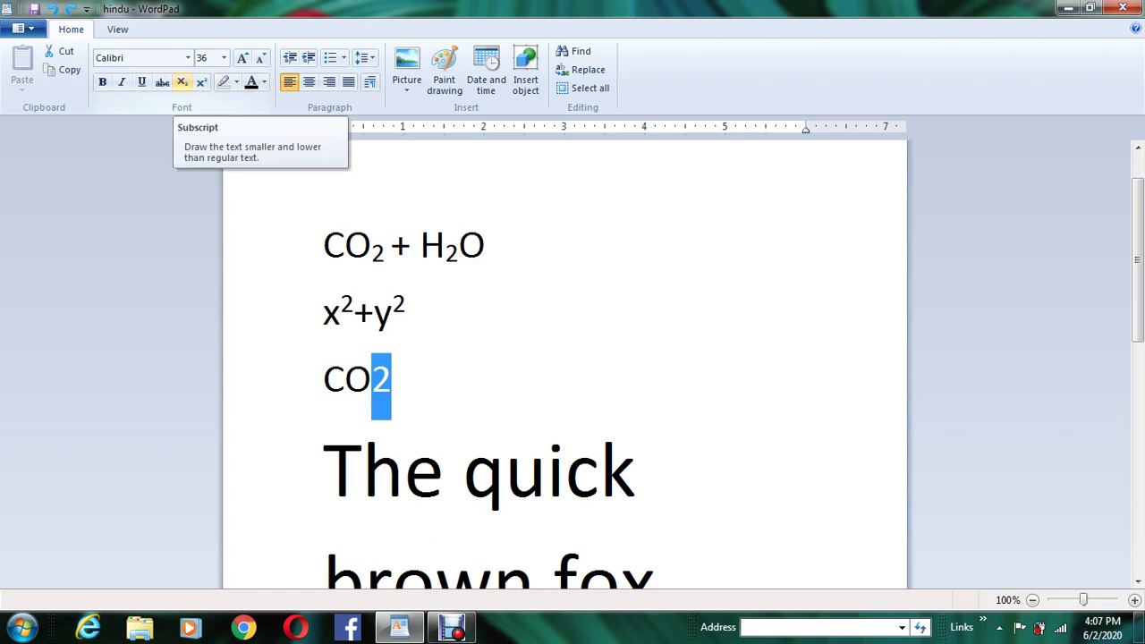
click(182, 81)
click(565, 470)
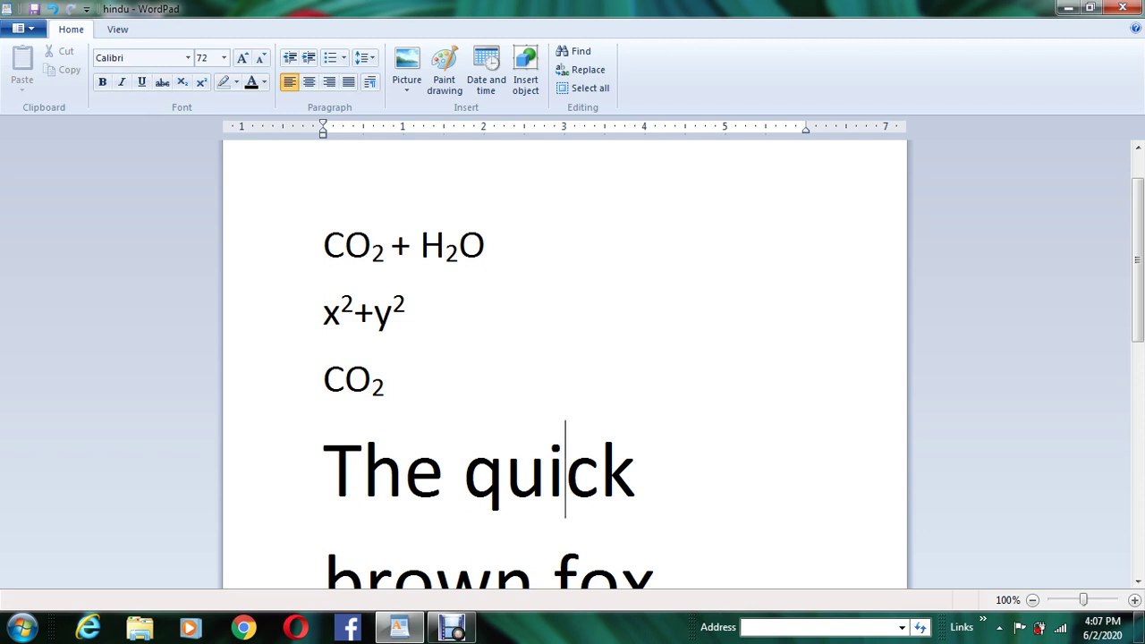
Set the text highlight colour to bright green with the cursor at the end of the "x2+y2" line
click(406, 307)
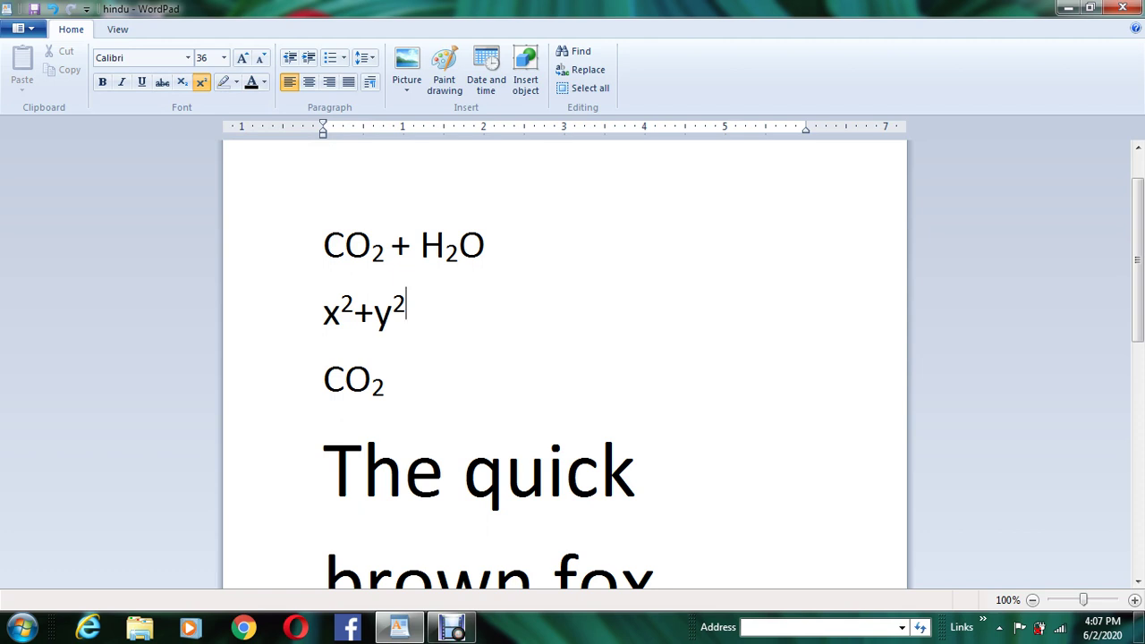
click(236, 82)
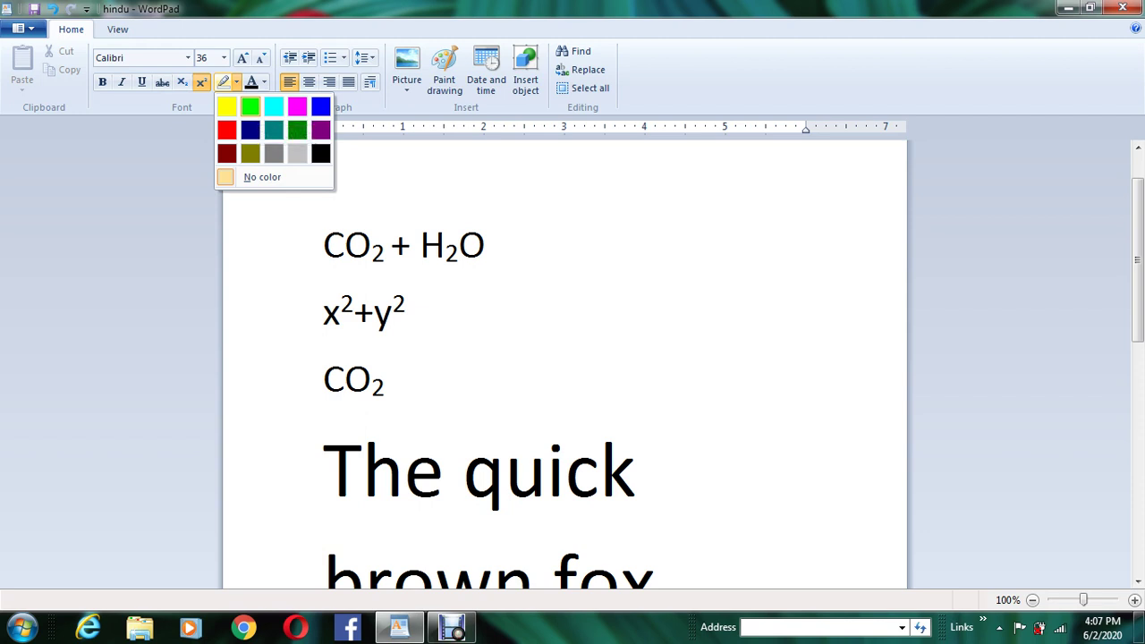
click(250, 107)
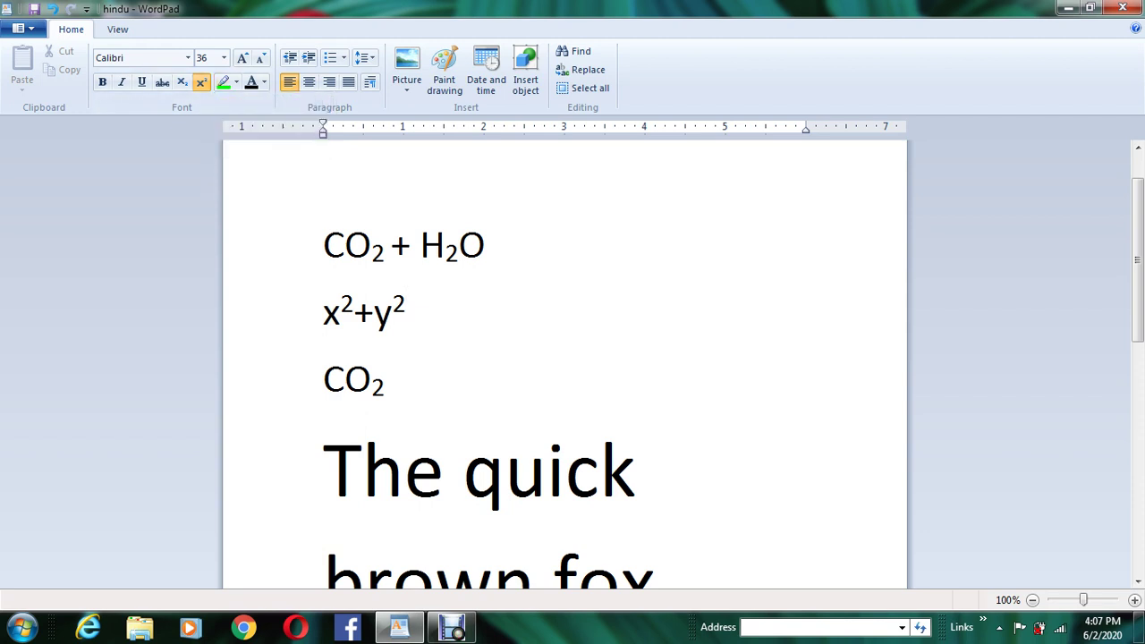
Highlight the whole "CO2 + H2O" line in bright green
drag(323, 246, 485, 246)
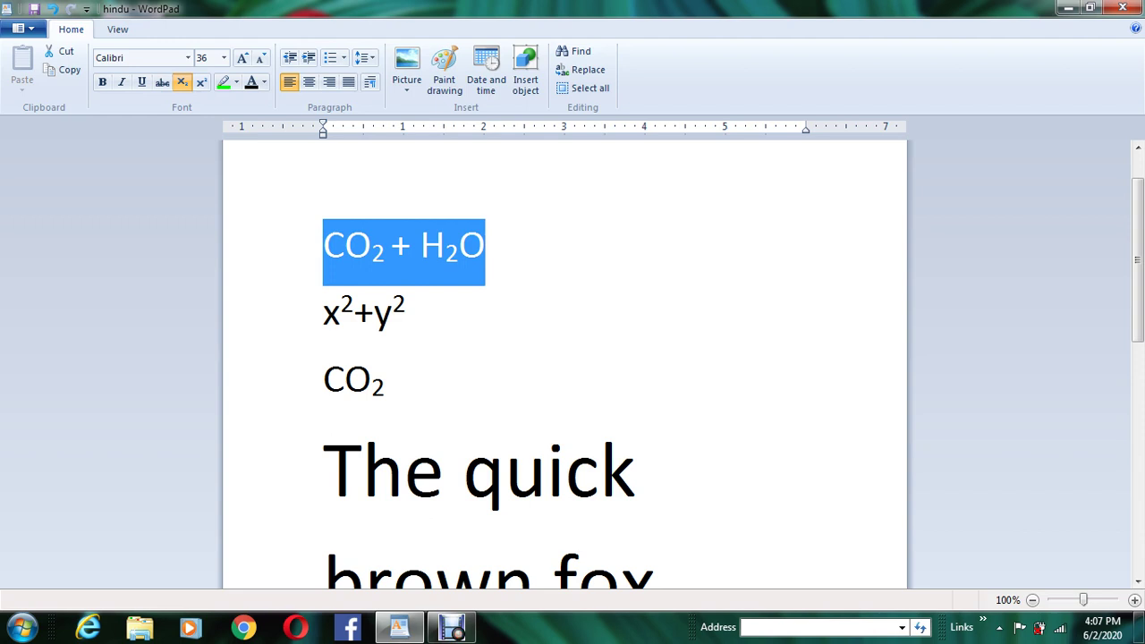
click(407, 309)
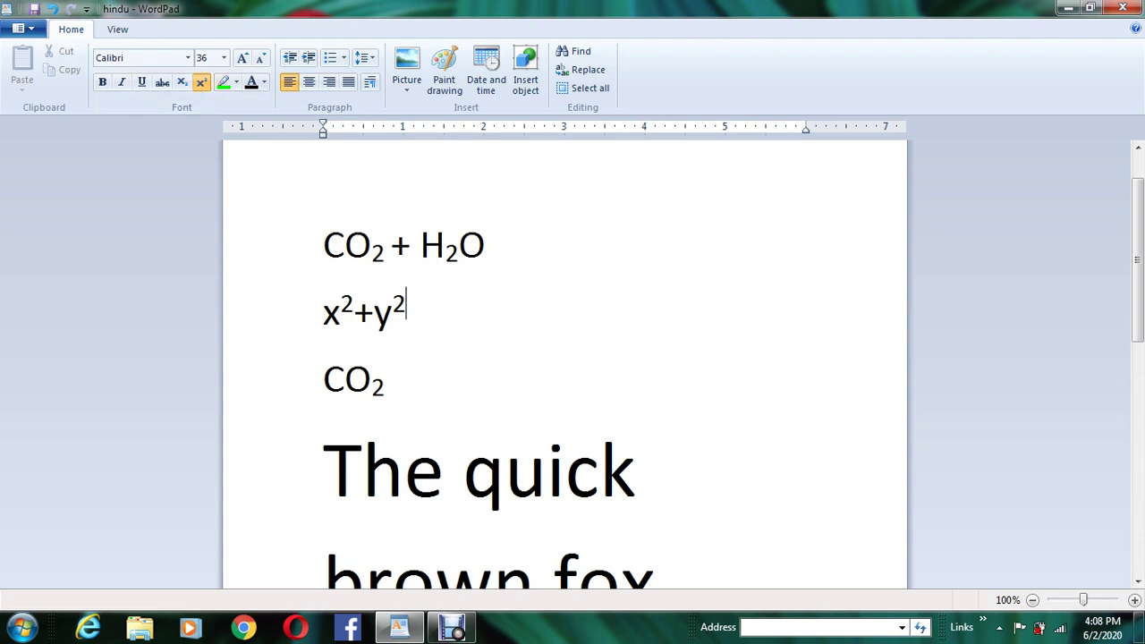
drag(323, 246, 485, 246)
click(485, 246)
drag(324, 246, 492, 246)
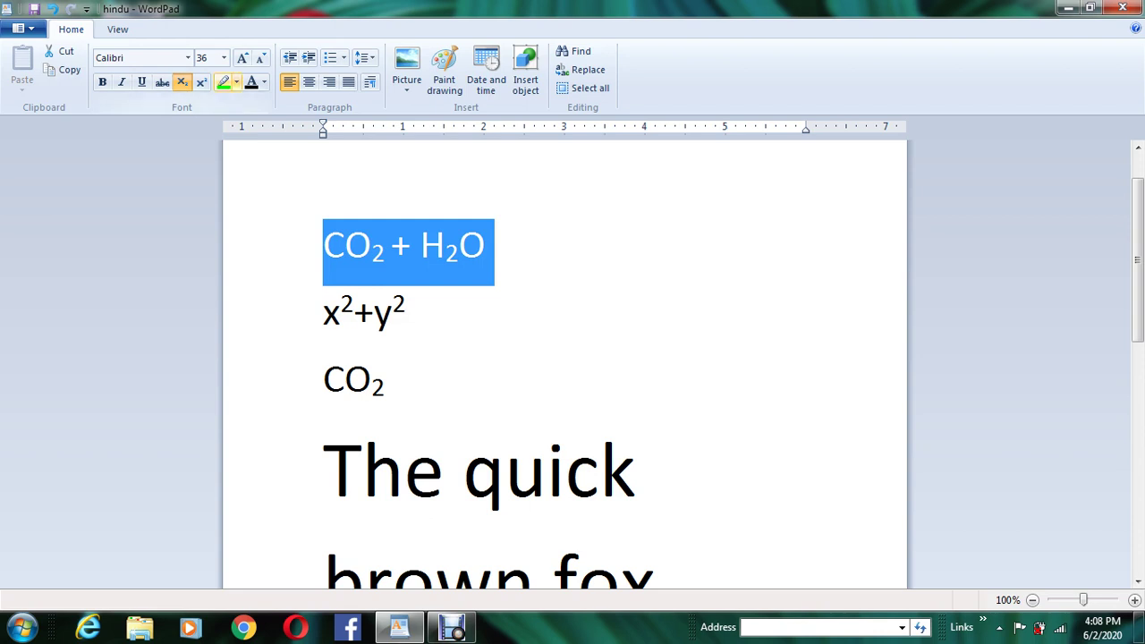
click(223, 82)
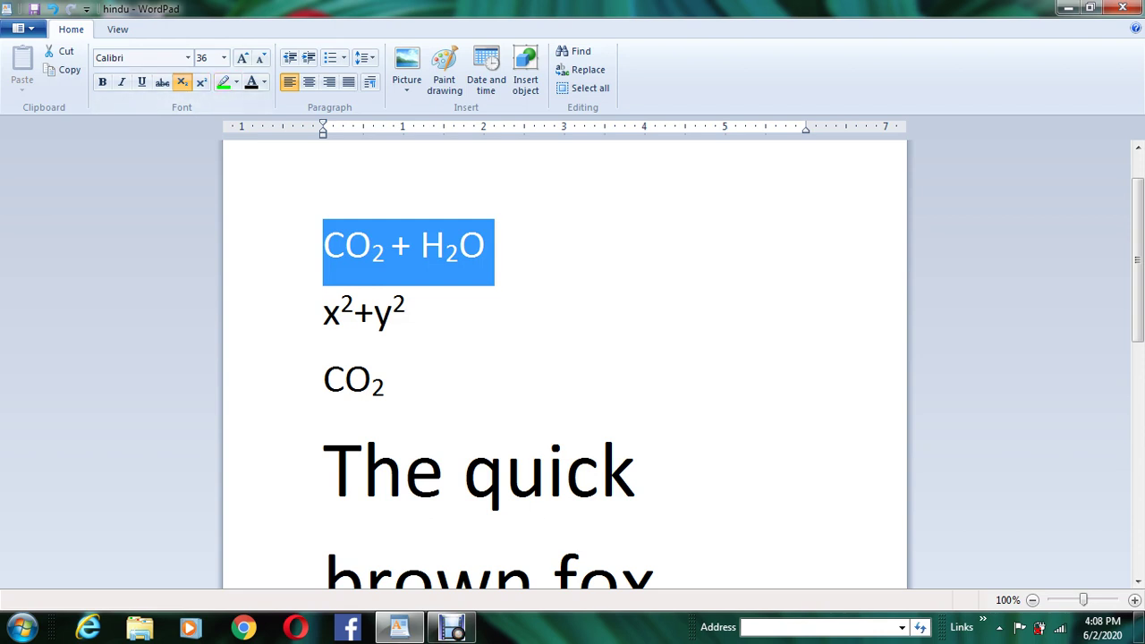
click(548, 465)
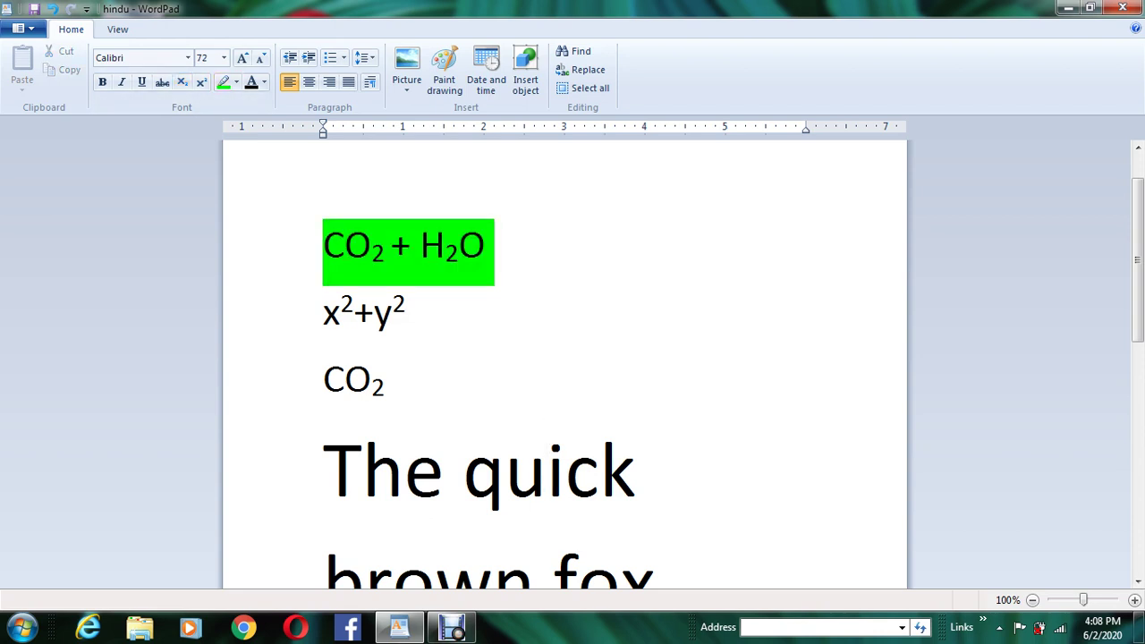
click(406, 309)
triple_click(403, 246)
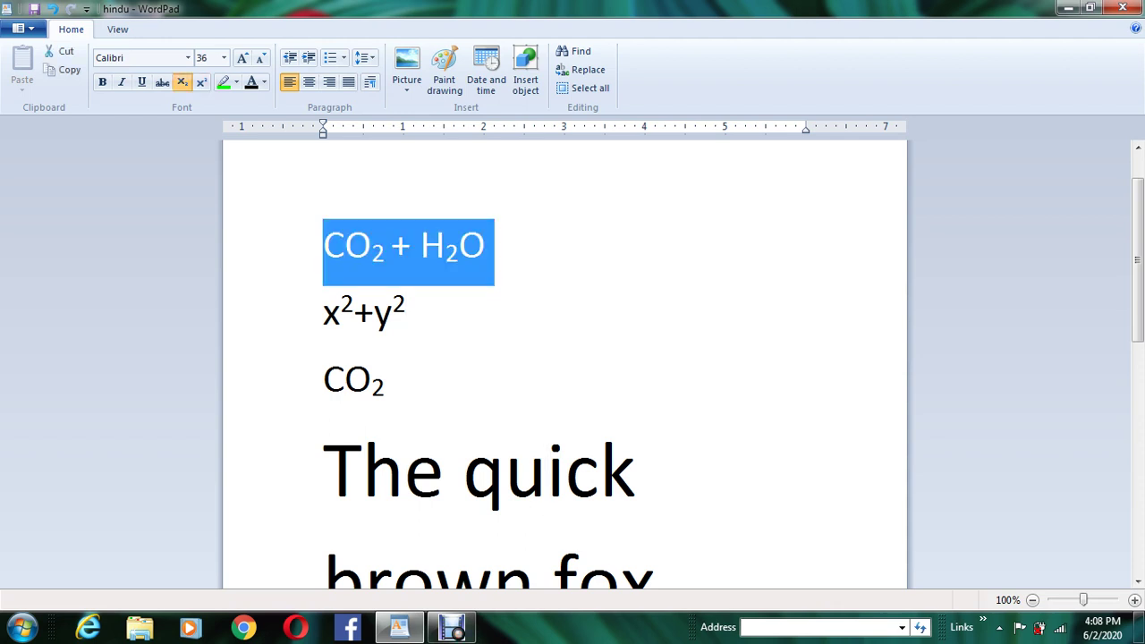
Highlight the "CO2" line above the fox sentence in purple, and deselect it
click(385, 385)
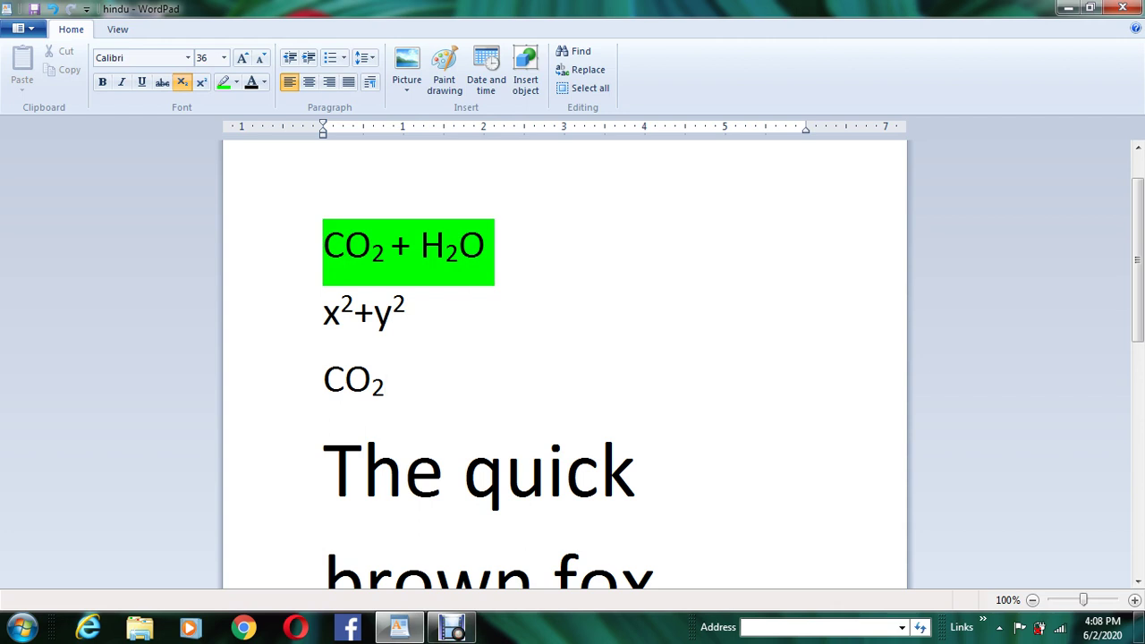
key(shift+Home)
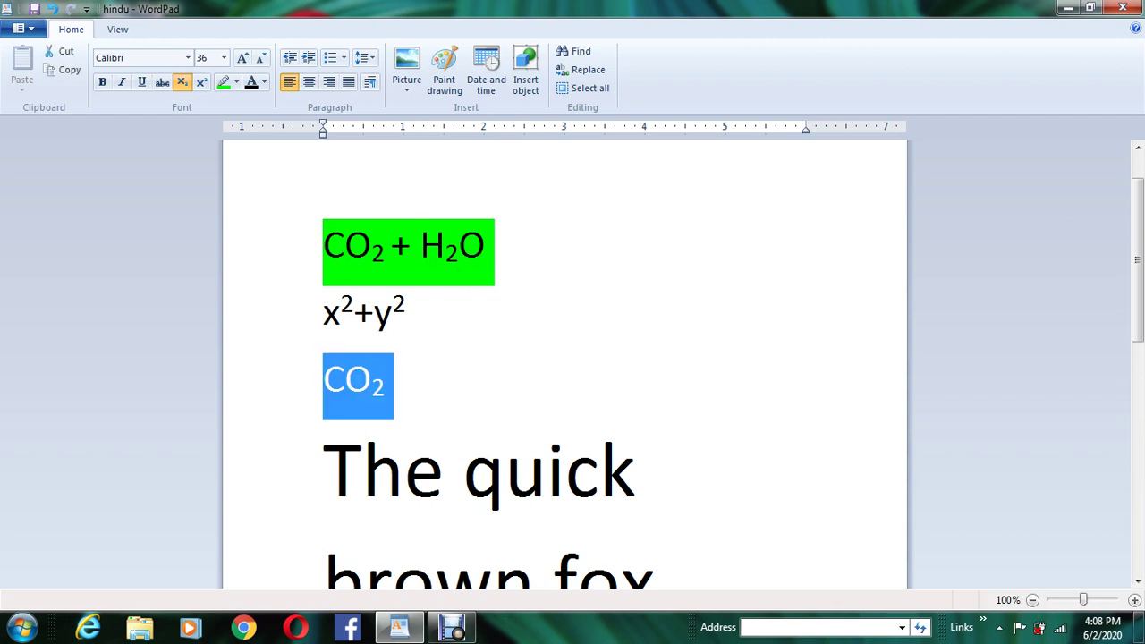
click(236, 82)
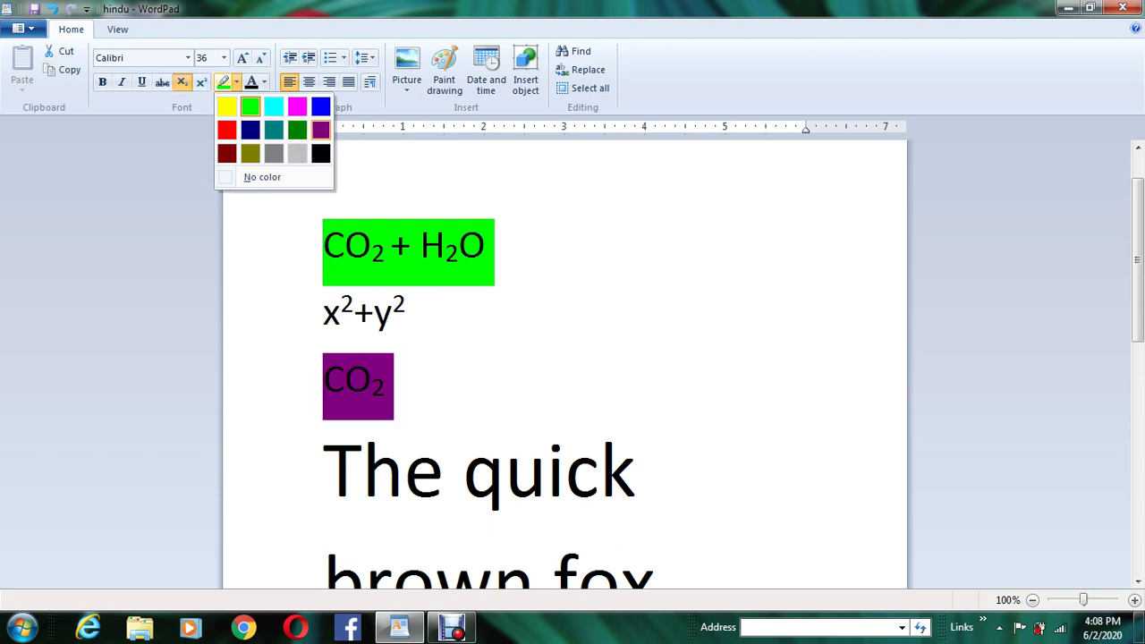
click(320, 130)
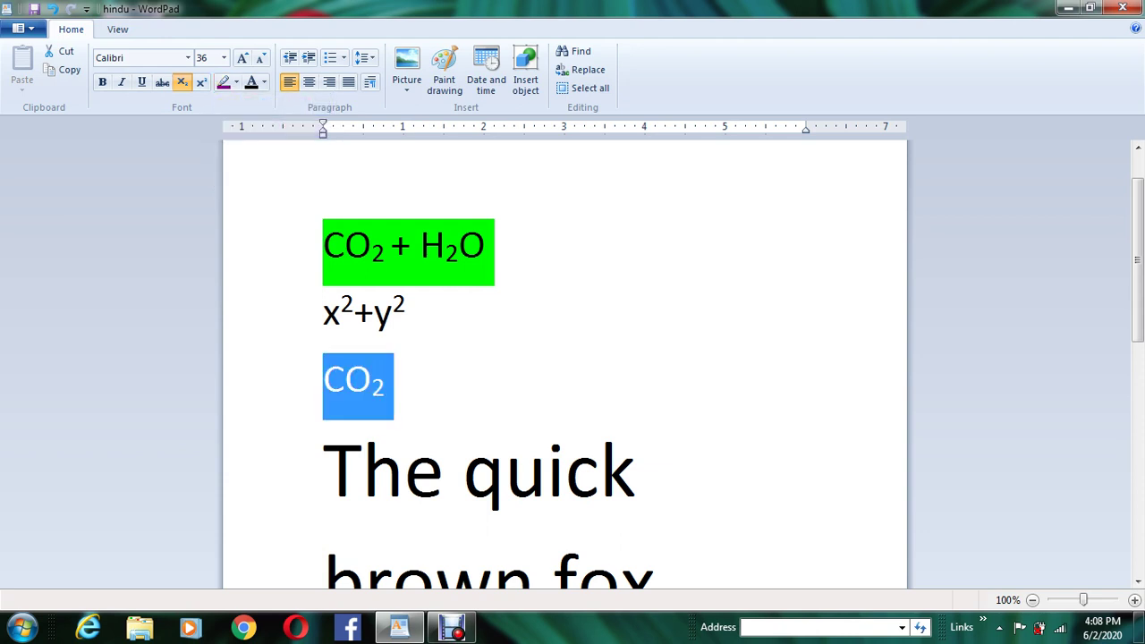
click(386, 385)
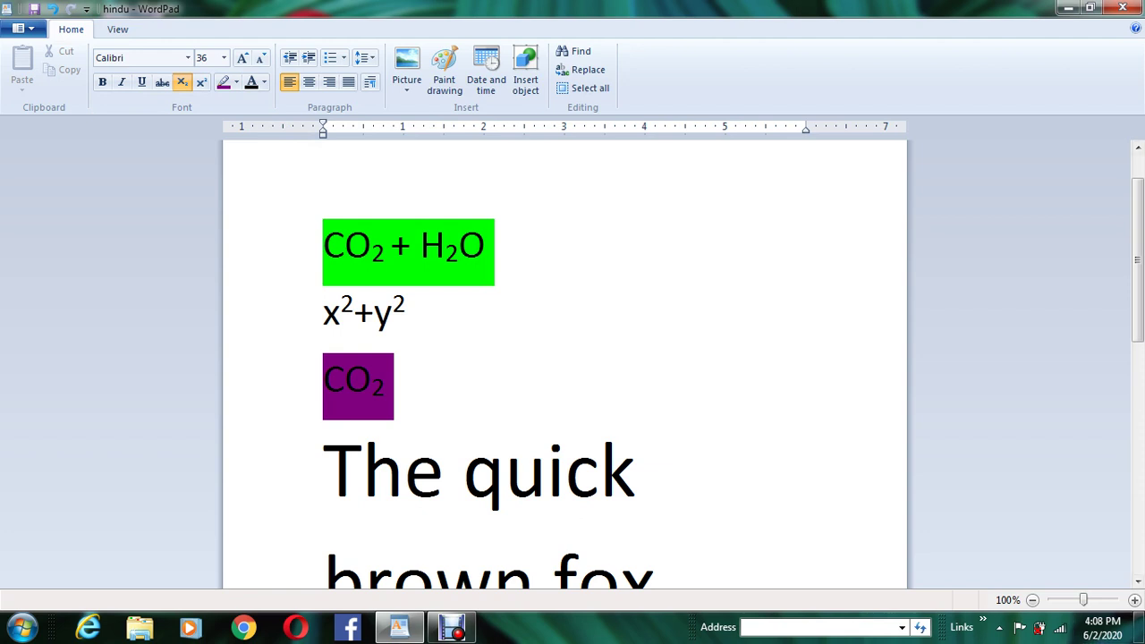
Set the font colour of the whole "The quick brown fox jumps over the lazy little dog." sentence to blue, and deselect it
scroll(1137, 580, down, 3)
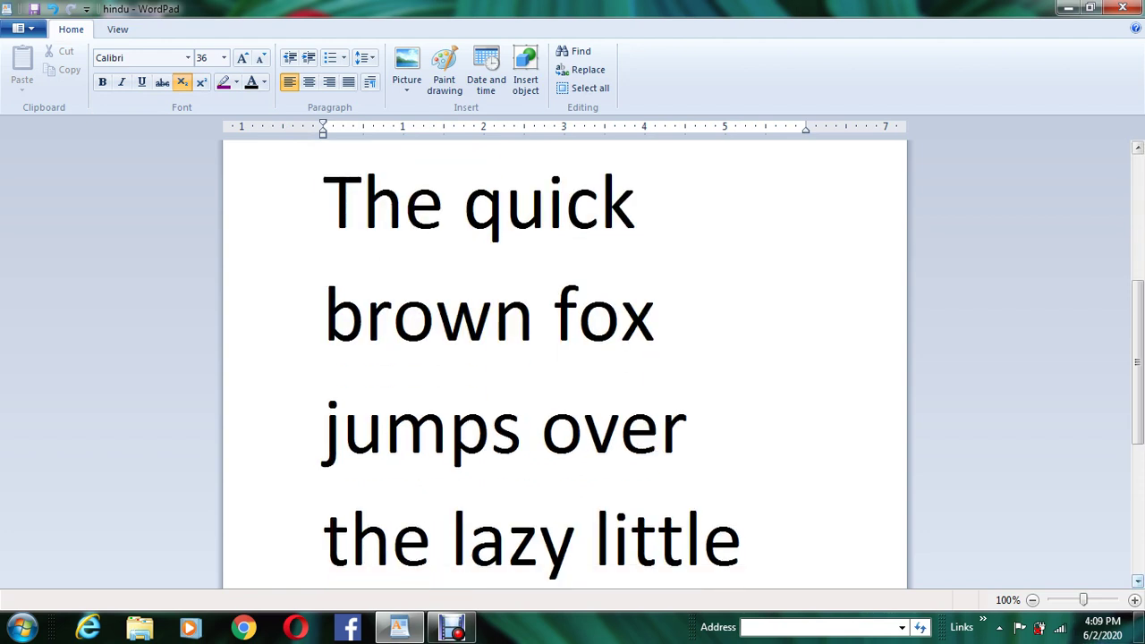
click(295, 206)
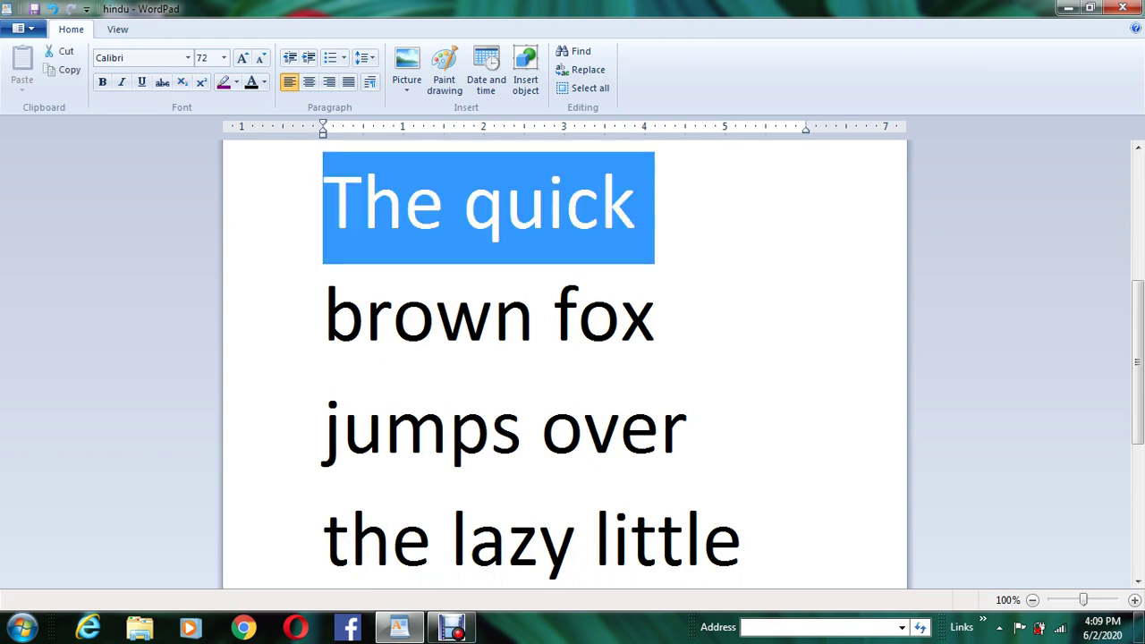
key(shift+Down)
key(shift+Down)
key(shift+Down)
key(shift+Down)
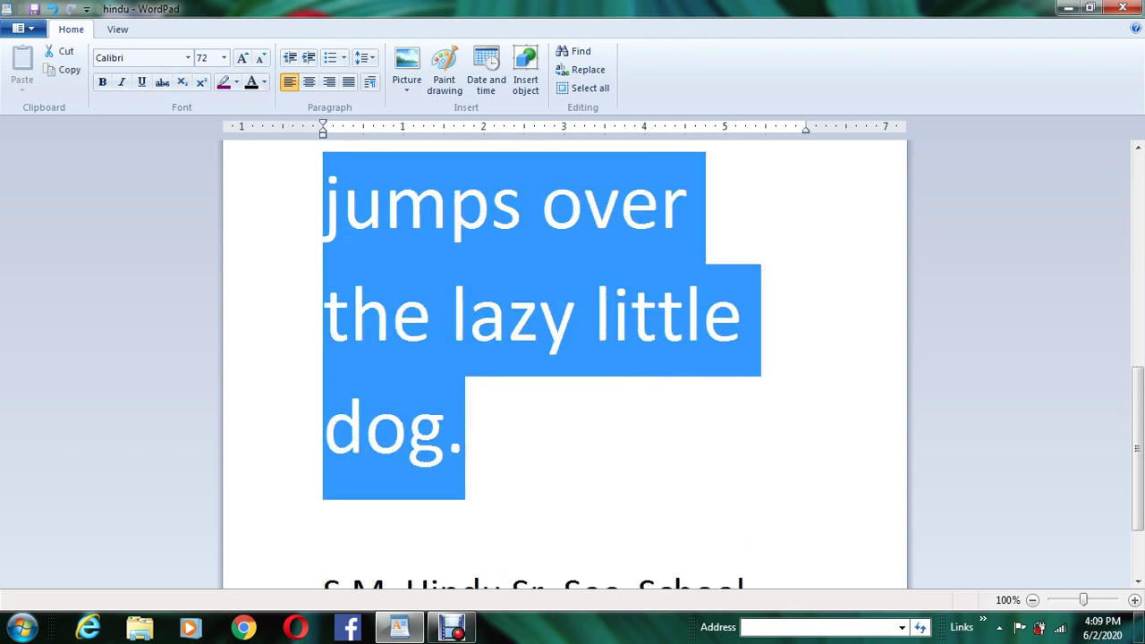
click(264, 82)
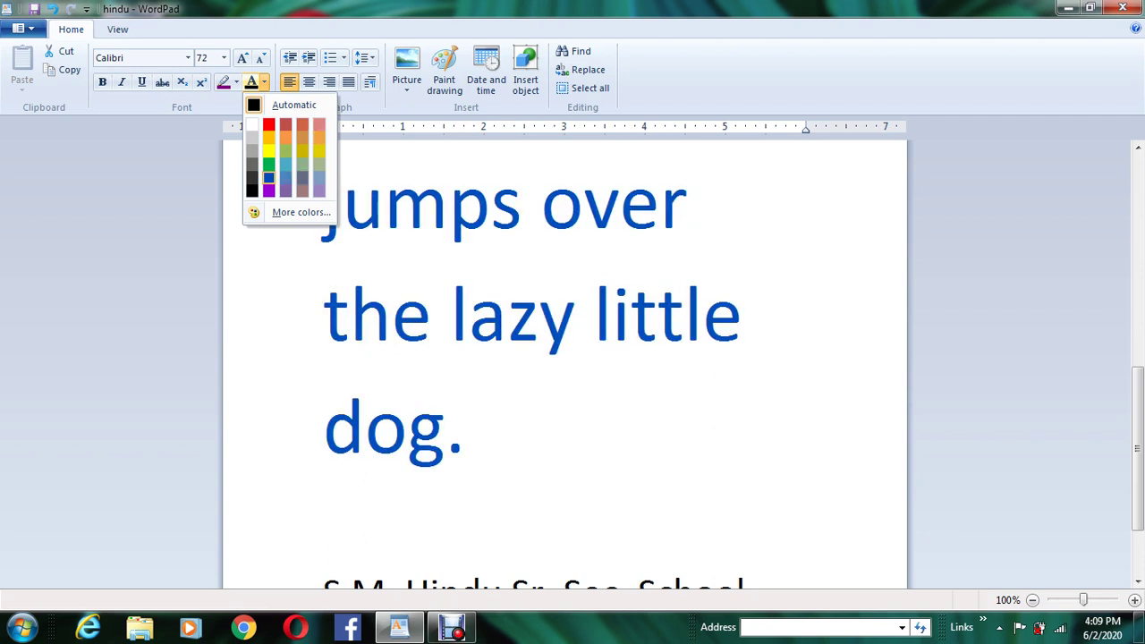
click(269, 177)
click(466, 426)
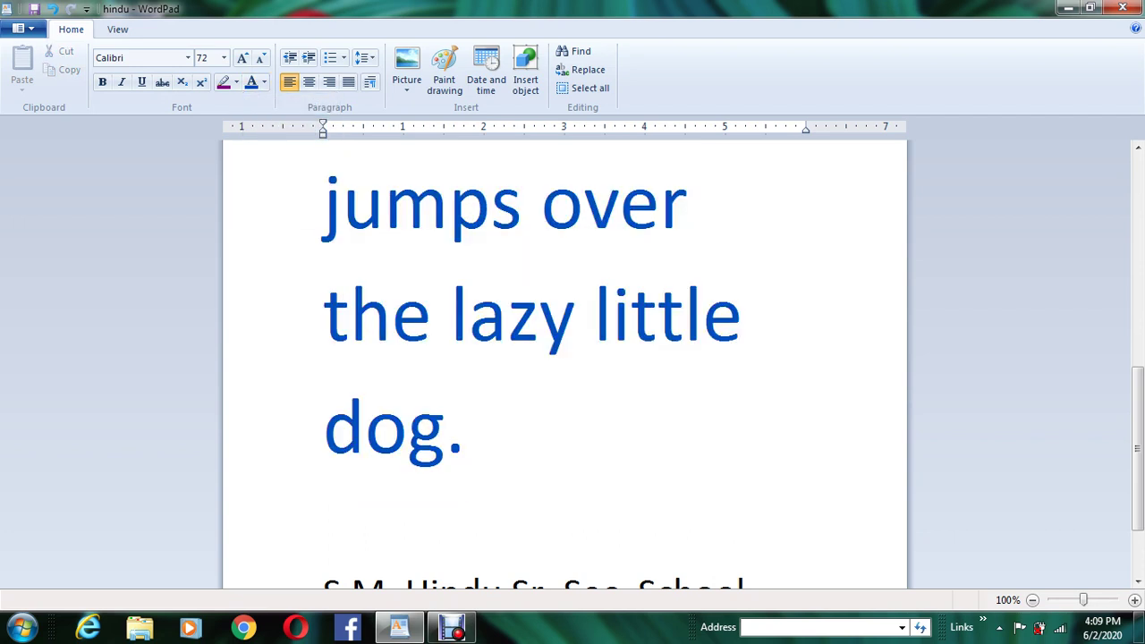
click(1137, 148)
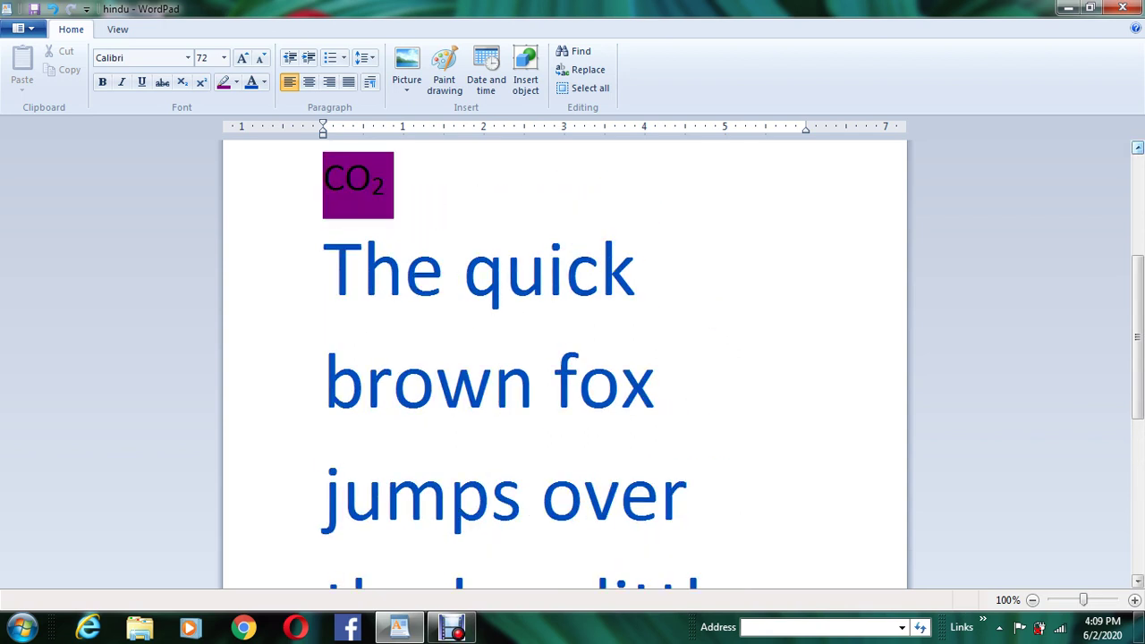
click(273, 274)
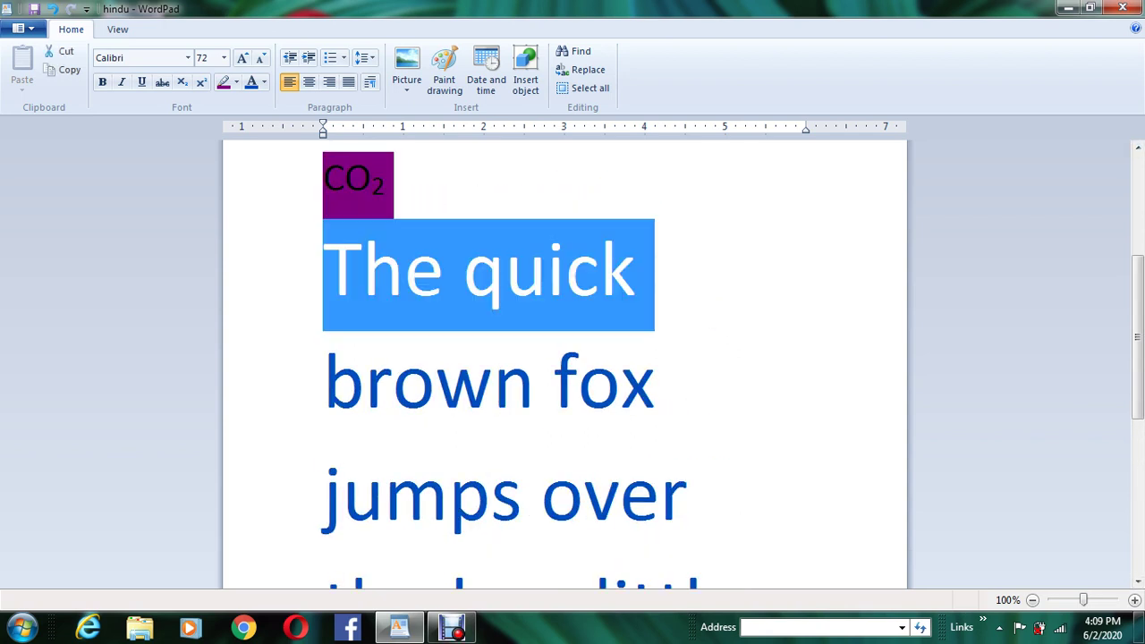
key(shift+Down)
key(shift+Down)
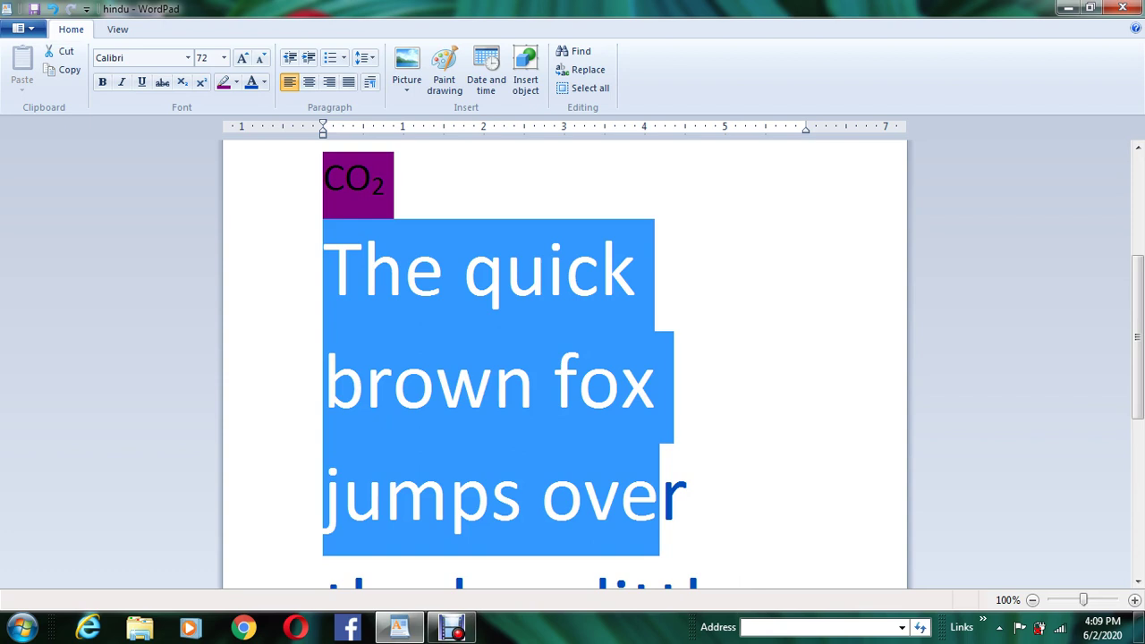
key(shift+Down)
key(shift+Down)
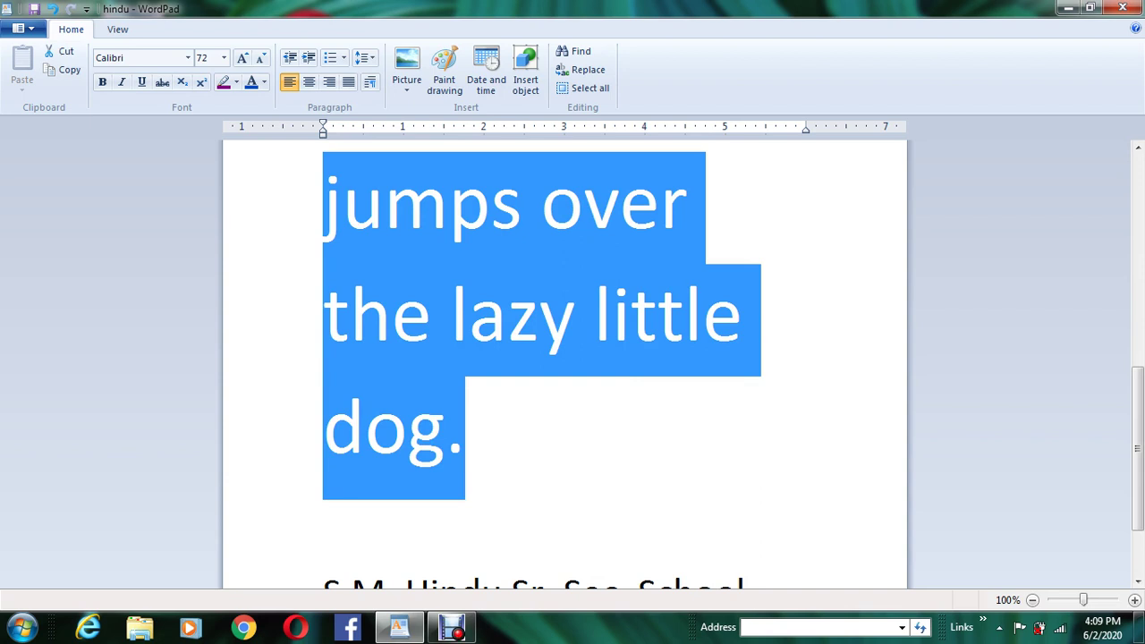
key(Right)
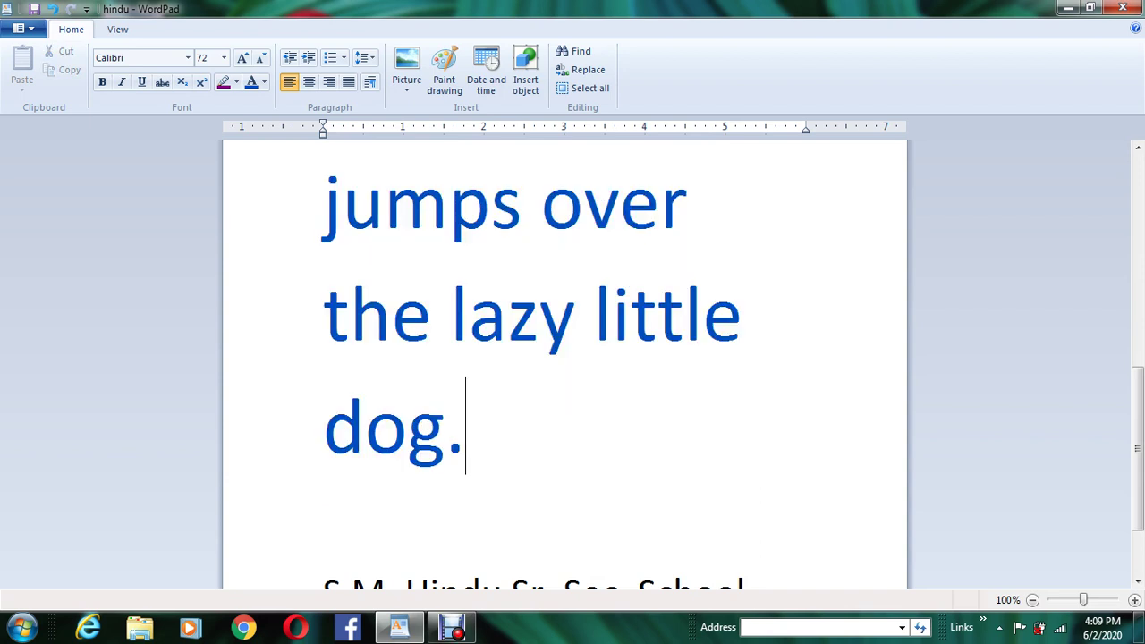
Open the extended font colour palette with the basic and custom colours, and close it without choosing one
click(264, 83)
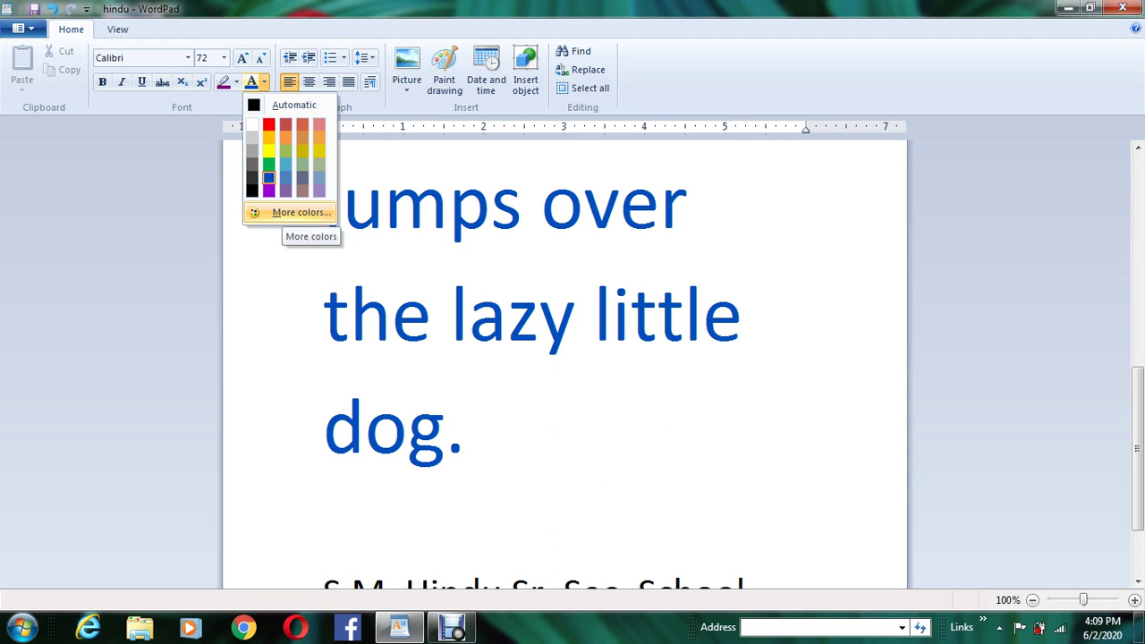
click(295, 212)
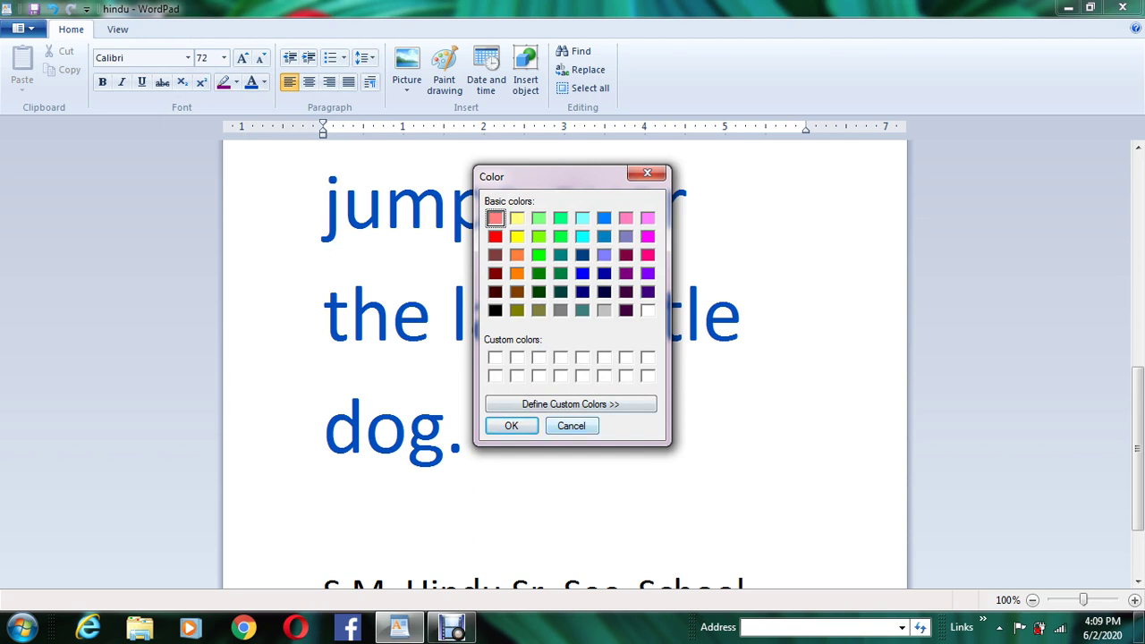
click(571, 425)
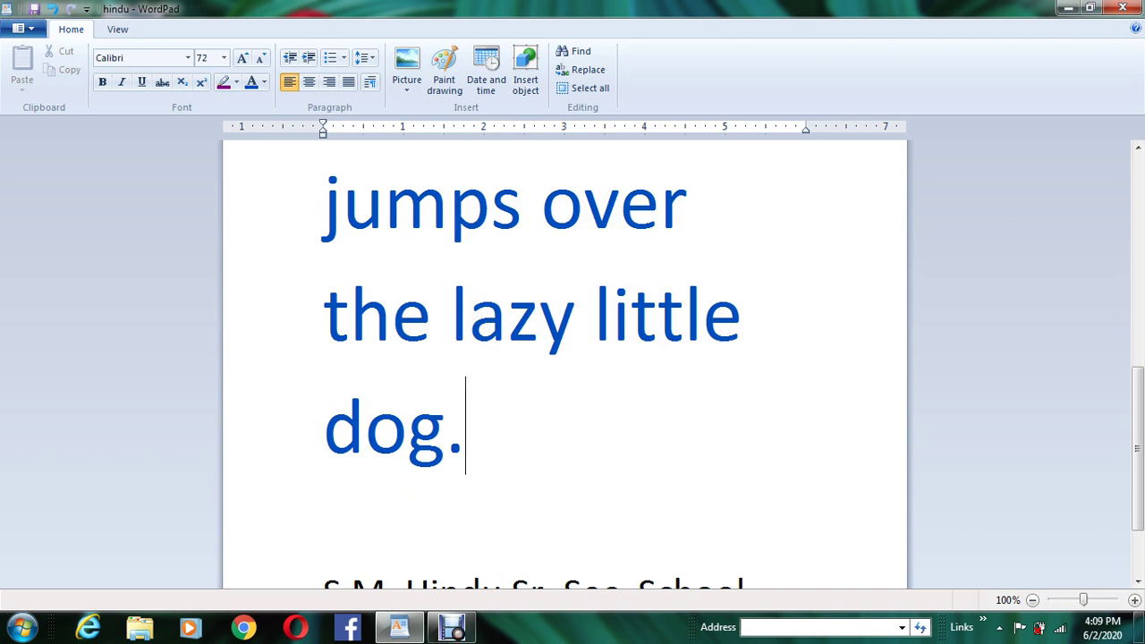
Shrink the whole fox sentence to font size 36, and deselect it
click(273, 208)
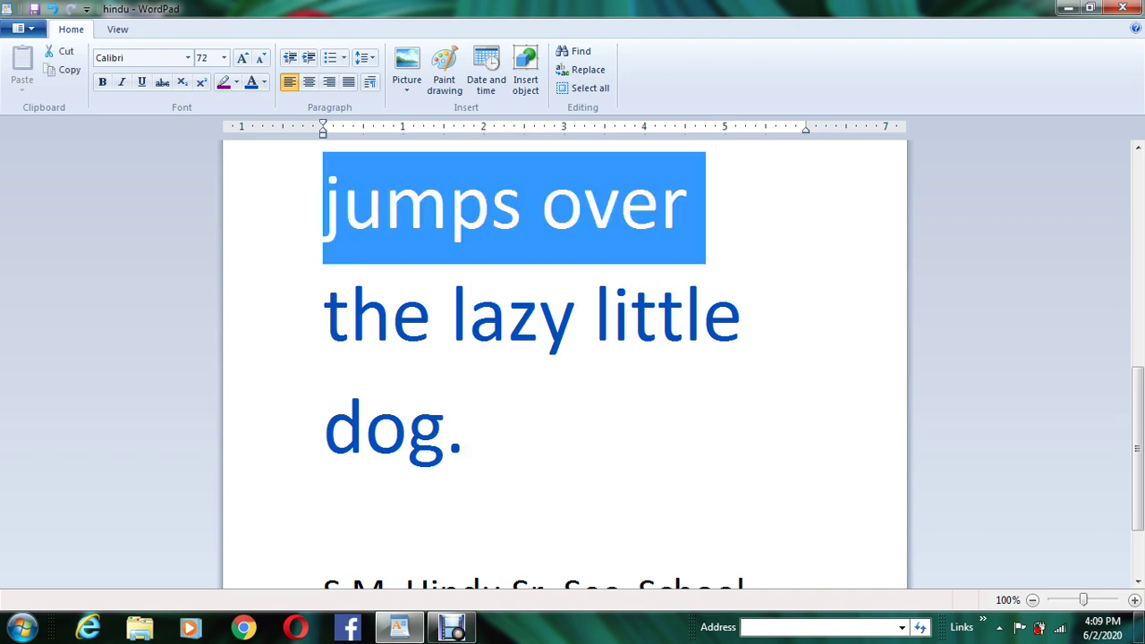
key(Up)
key(Up)
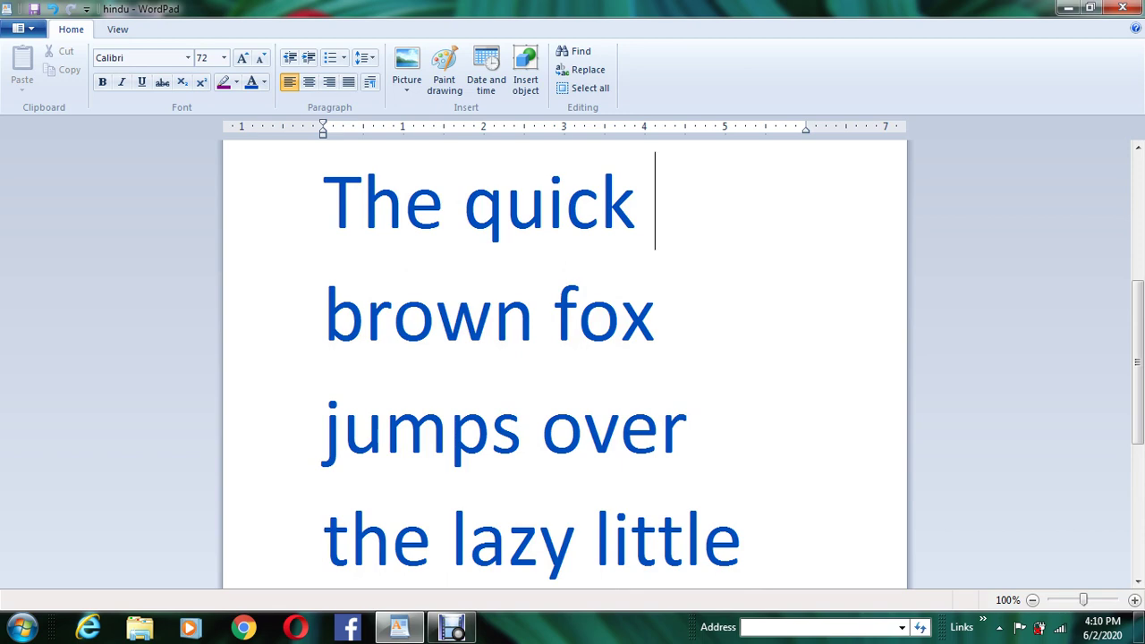
key(ctrl+a)
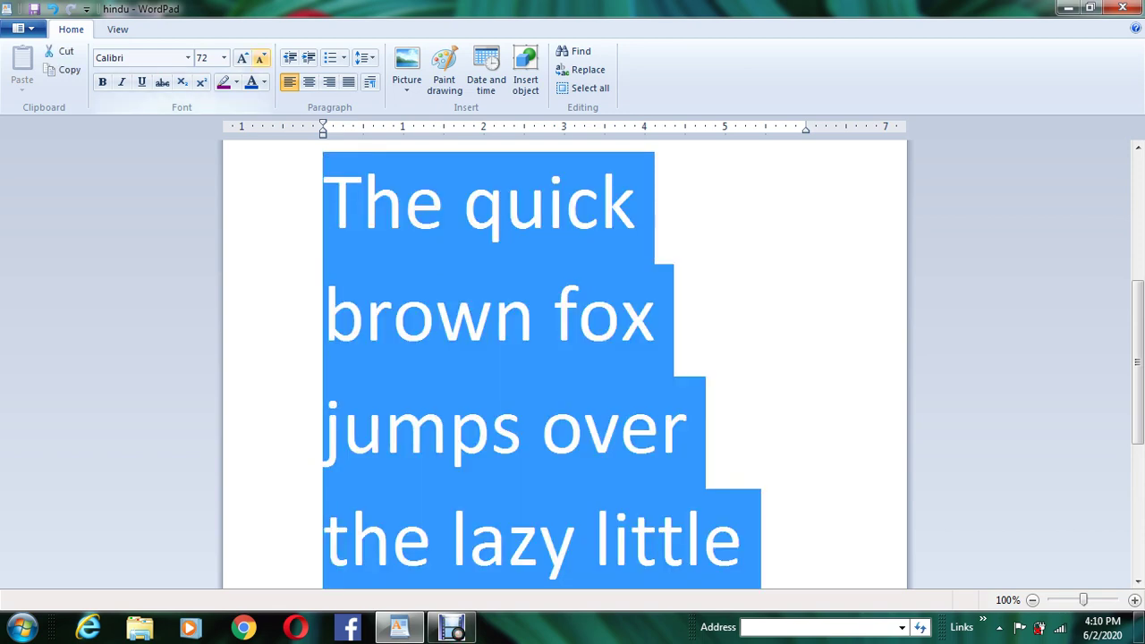
click(261, 58)
click(260, 57)
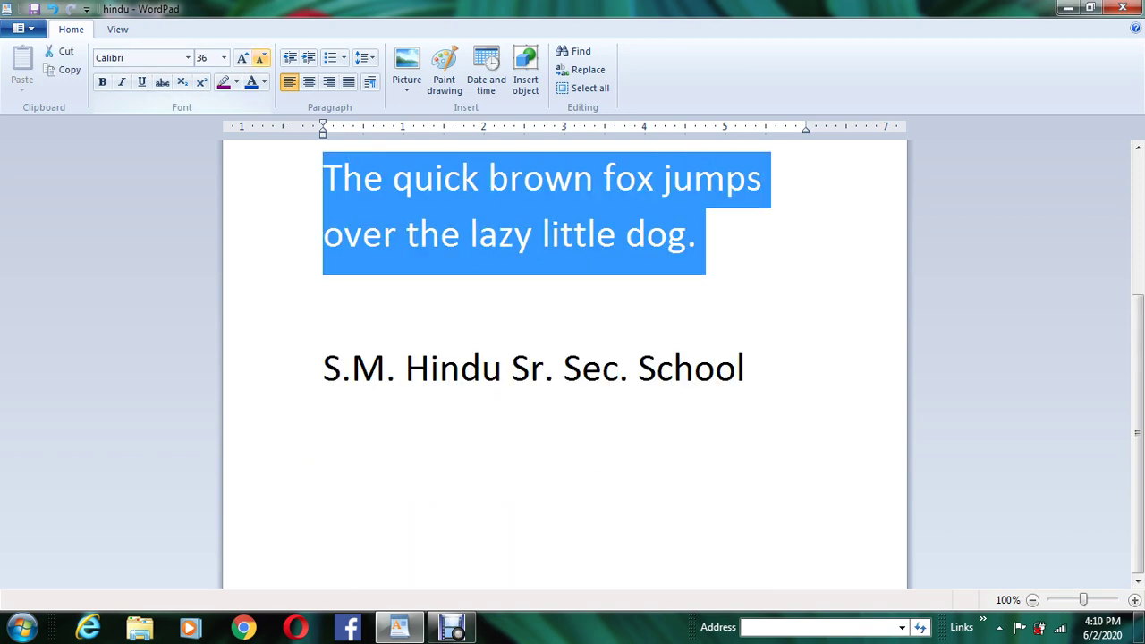
scroll(565, 358, up, 2)
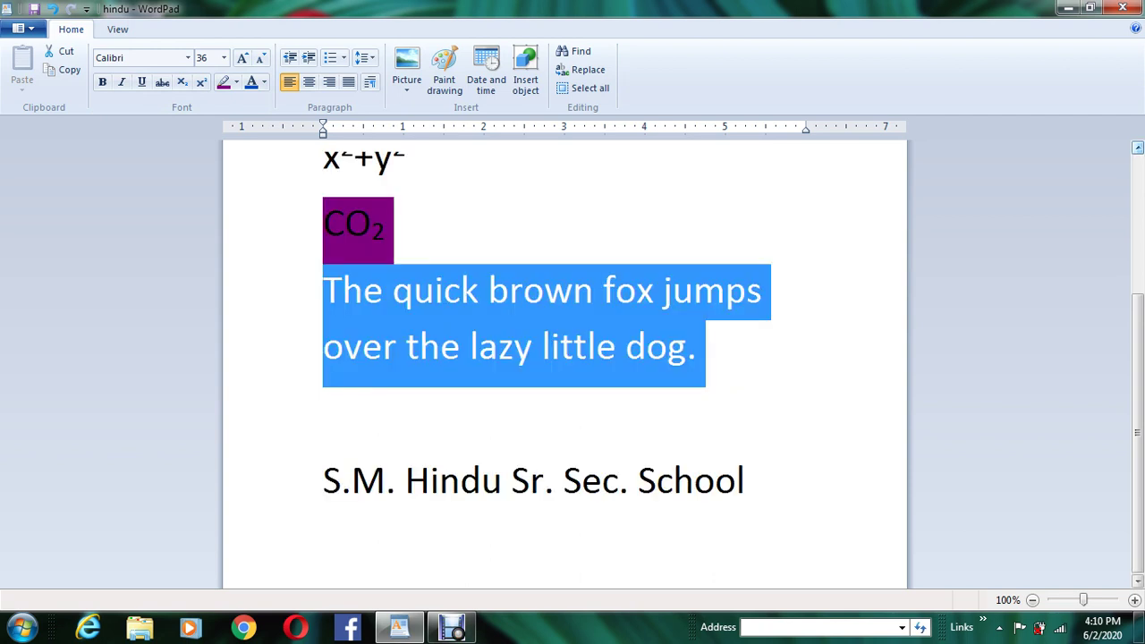
click(697, 347)
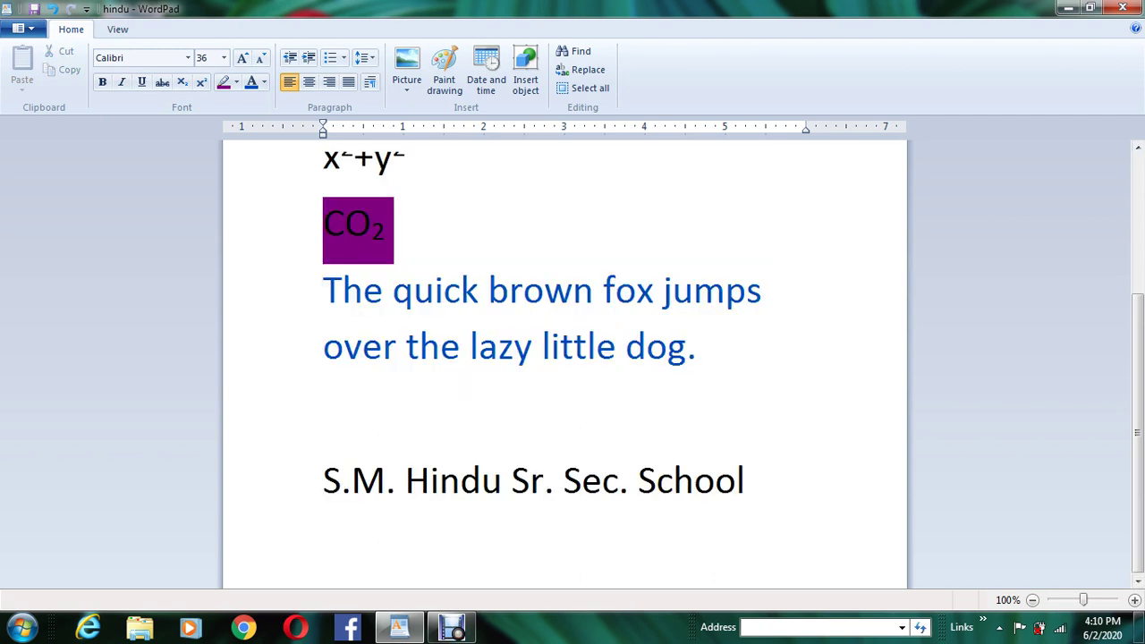
Select the whole fox sentence and choose magenta from the extended basic colours as its font colour
click(296, 291)
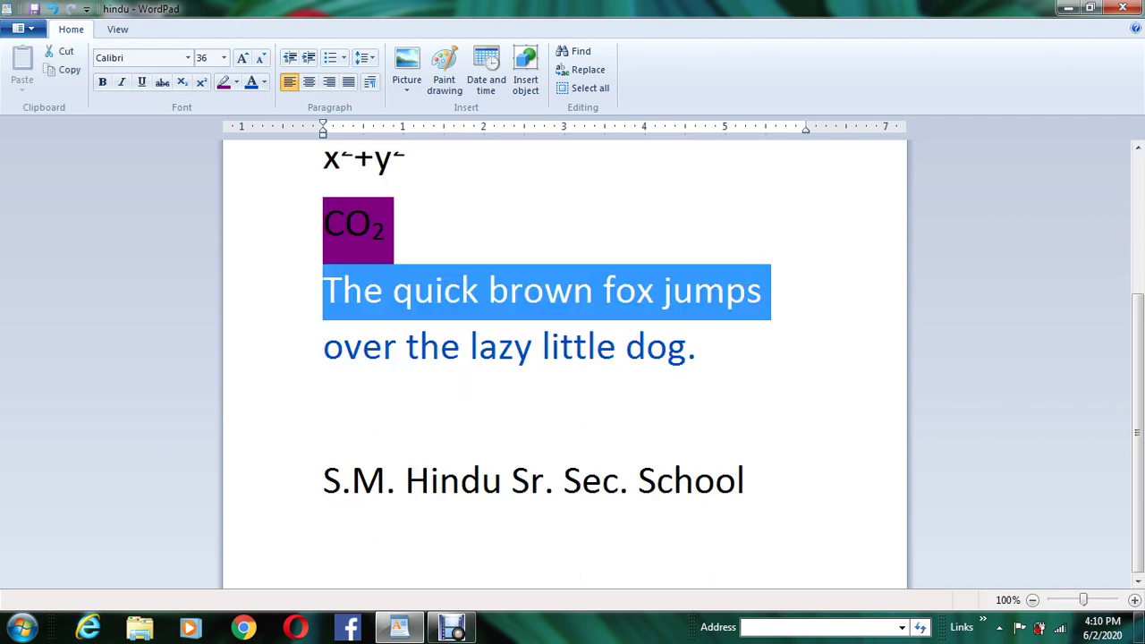
key(shift+Down)
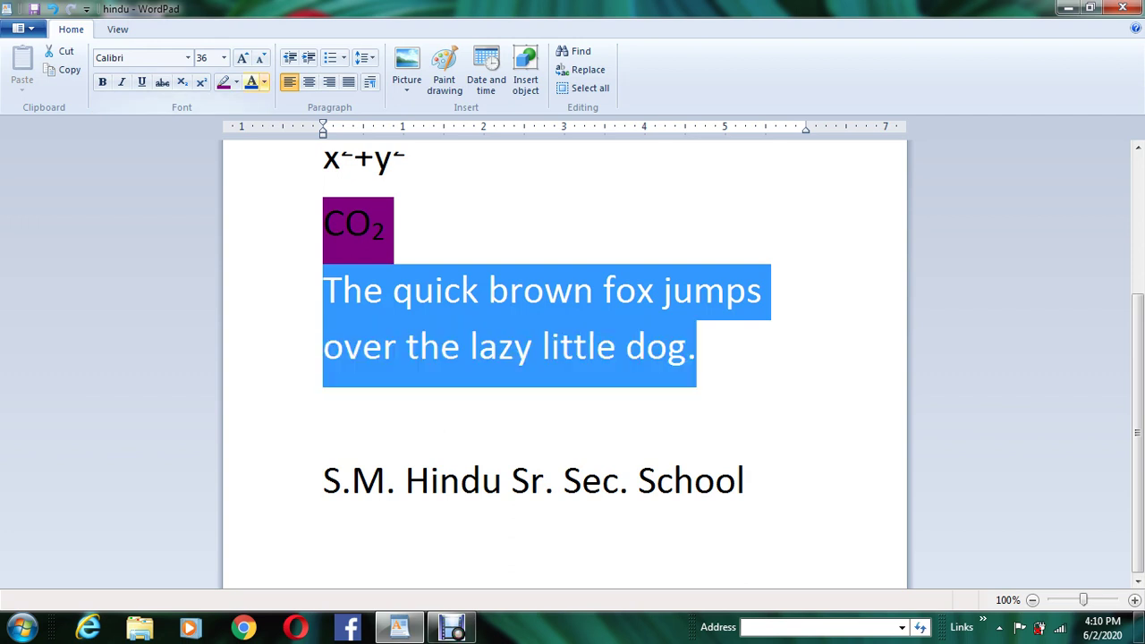
click(264, 82)
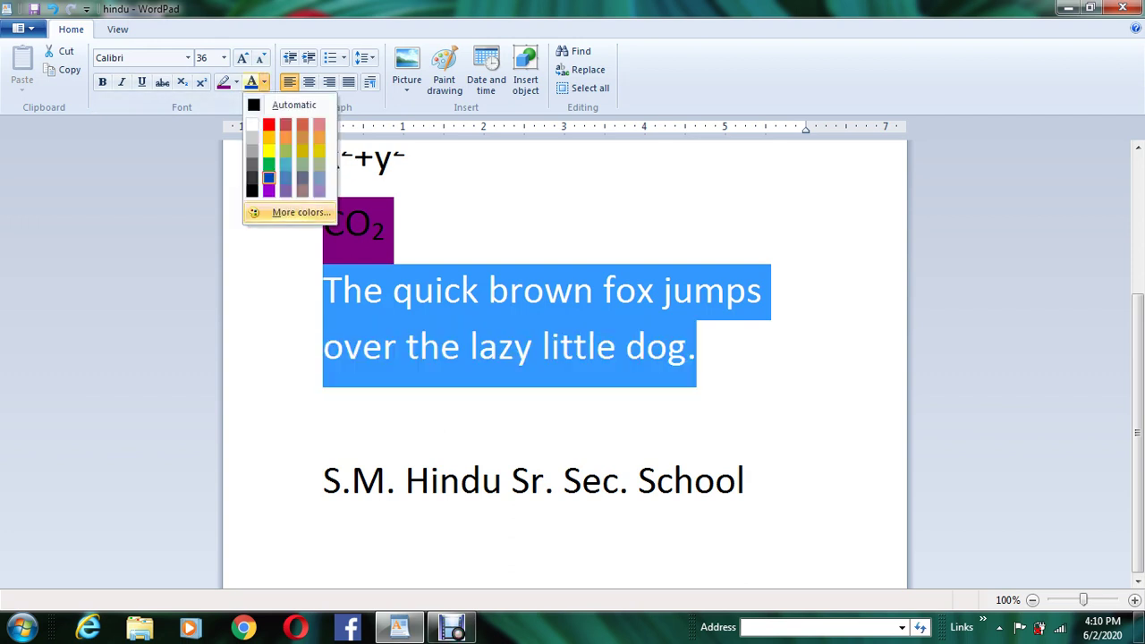
click(301, 212)
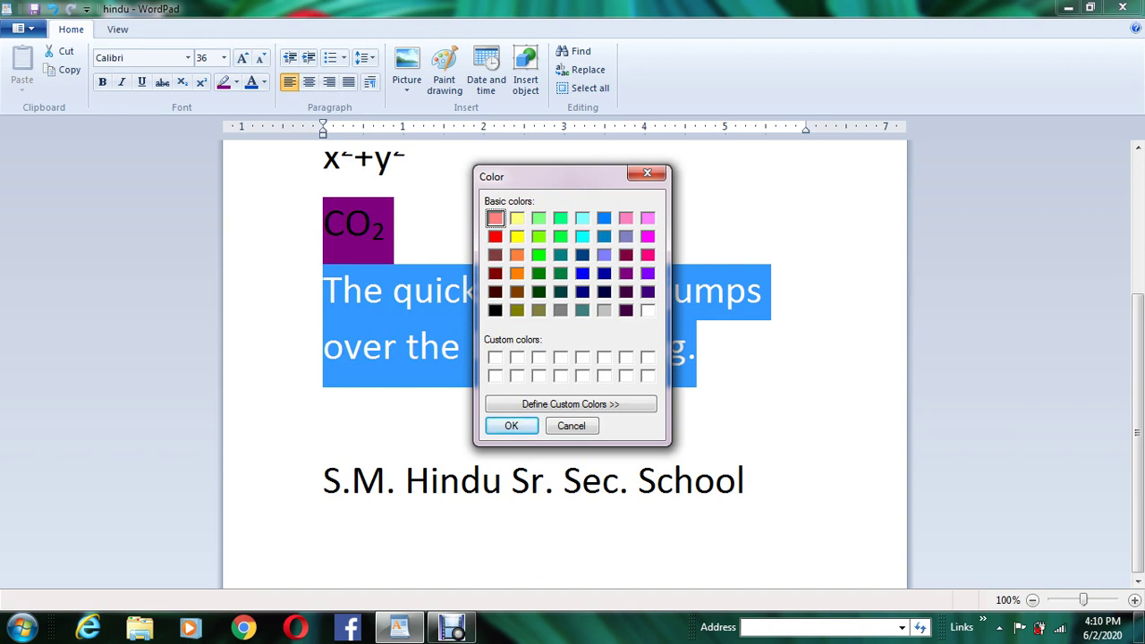
click(647, 236)
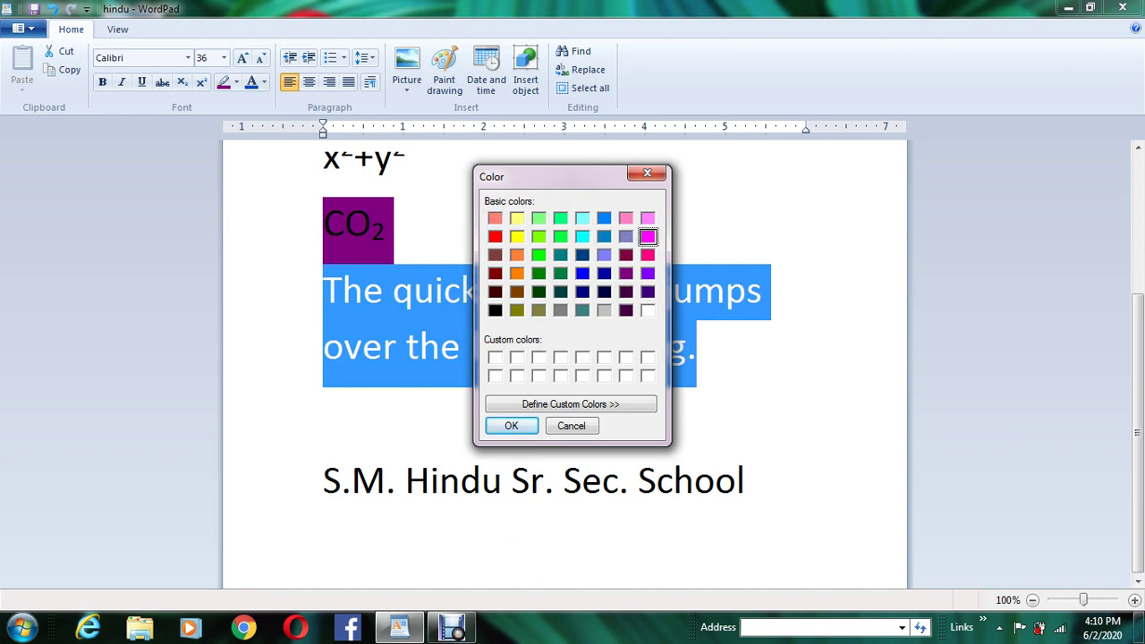